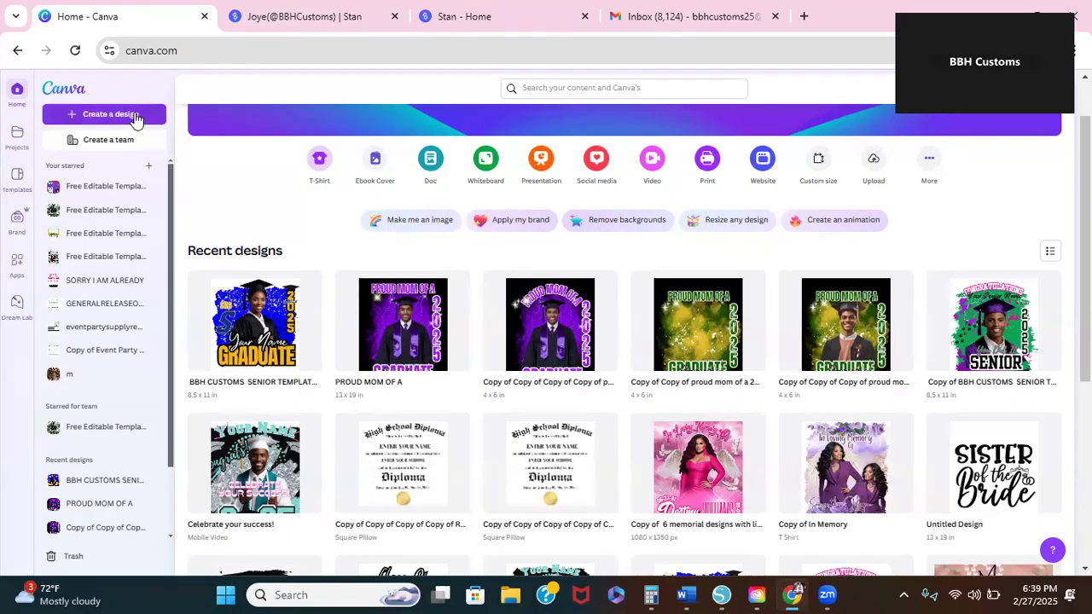
# Step: Create a blank custom design 8.5 in wide by 11 in tall, with units in inches
pyautogui.click(134, 115)
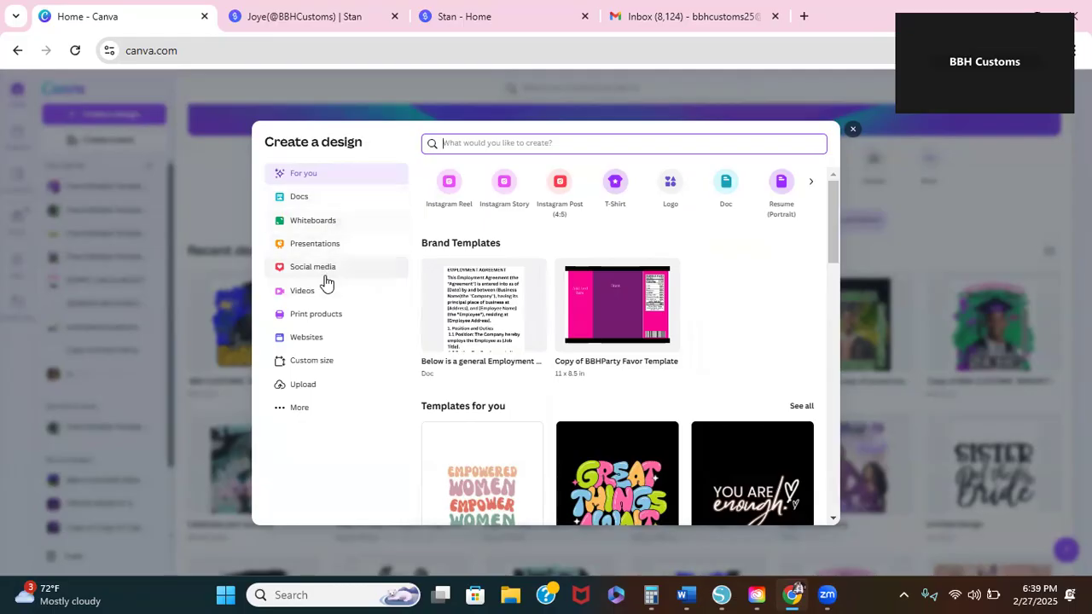
pyautogui.click(322, 367)
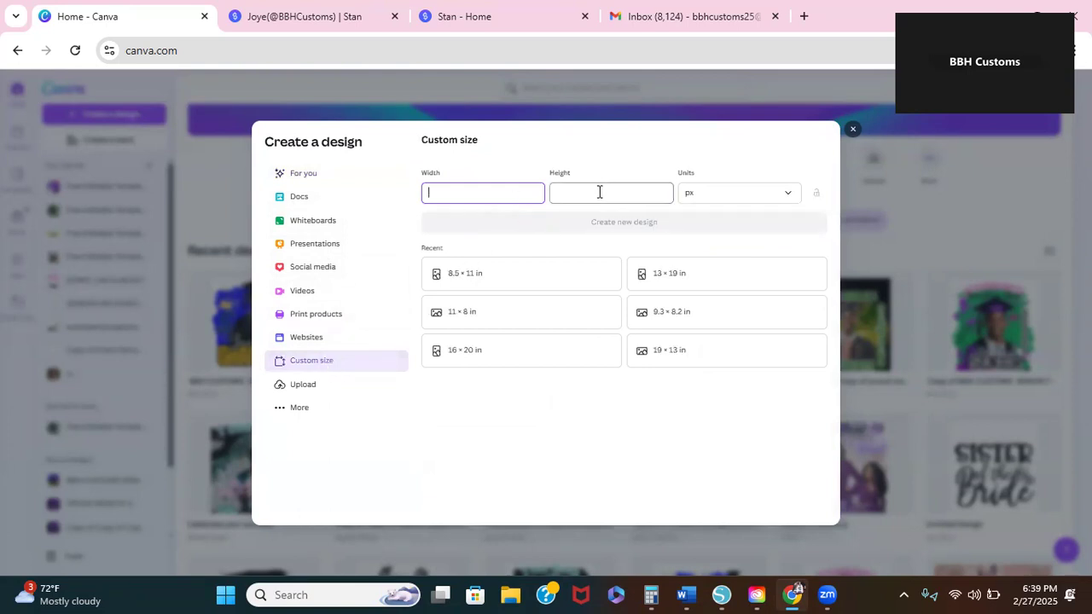
pyautogui.click(787, 196)
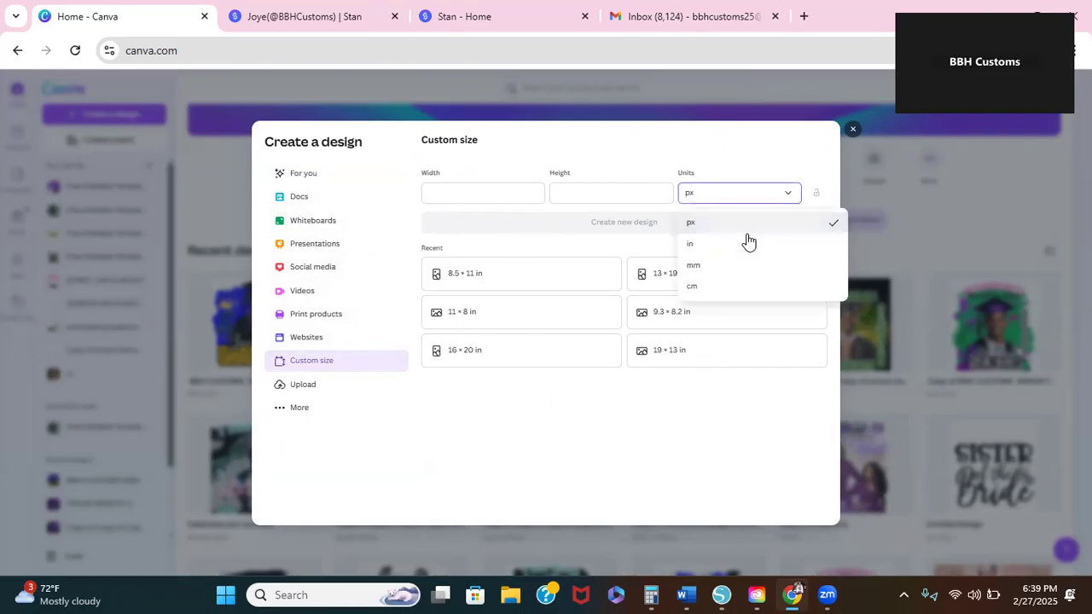
pyautogui.click(742, 247)
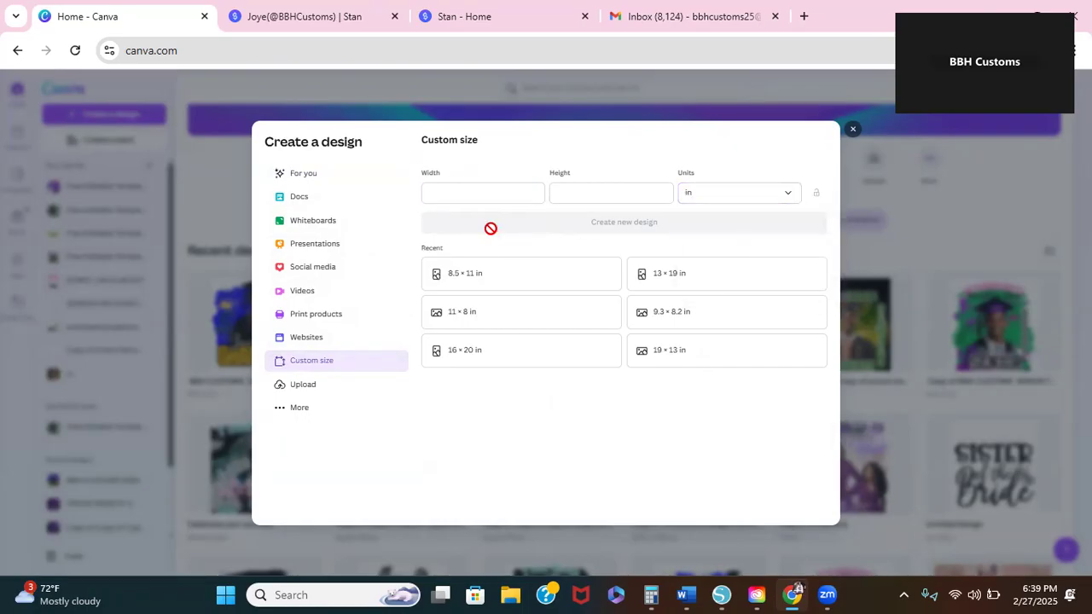
pyautogui.click(481, 191)
pyautogui.click(481, 191)
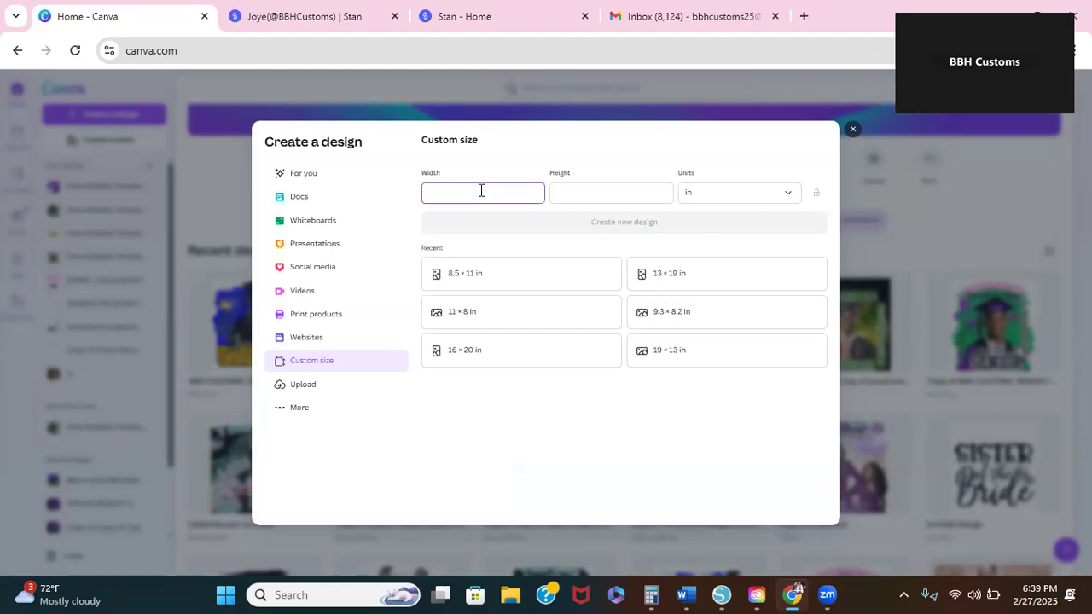
pyautogui.write('8.5')
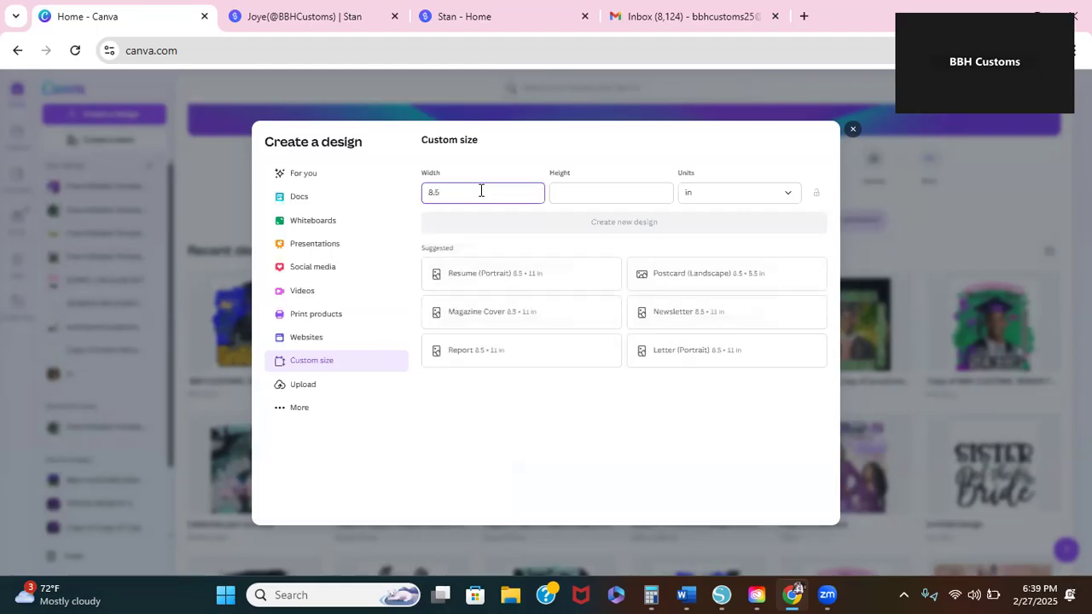
pyautogui.click(584, 195)
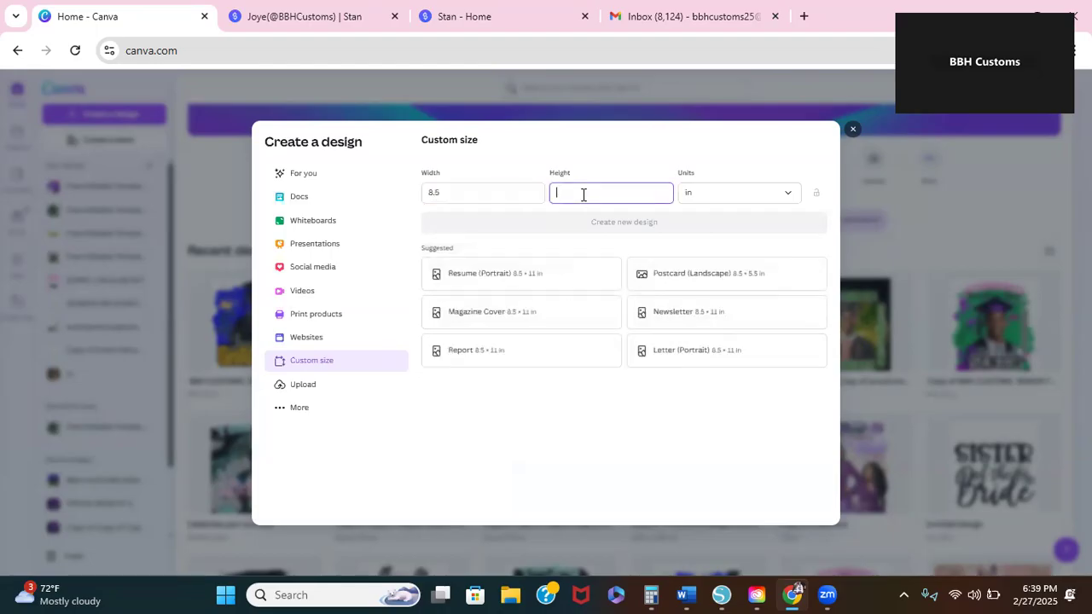
pyautogui.write('11')
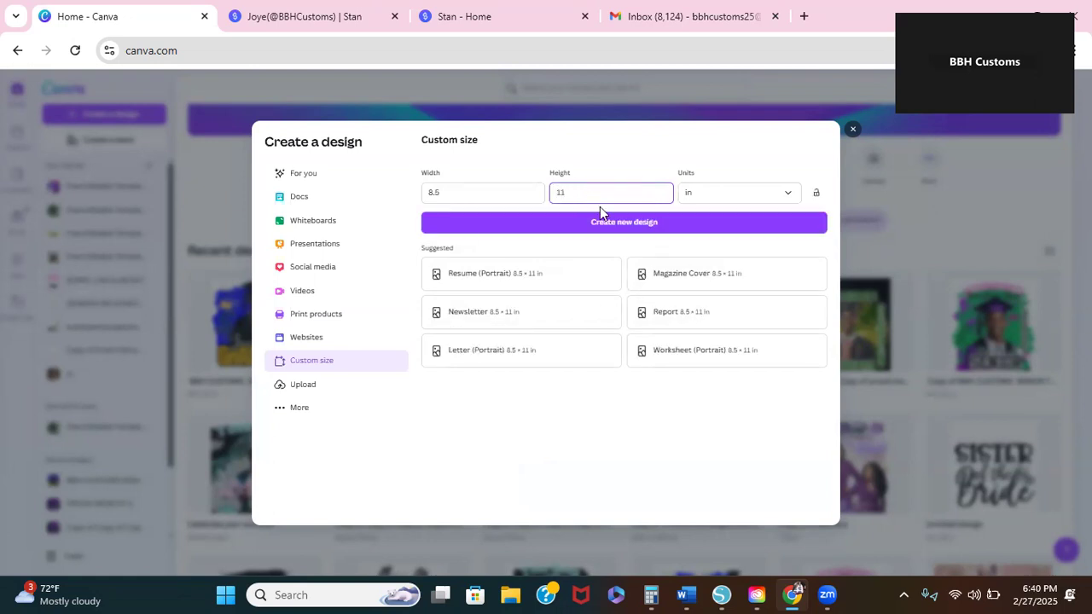
pyautogui.click(607, 222)
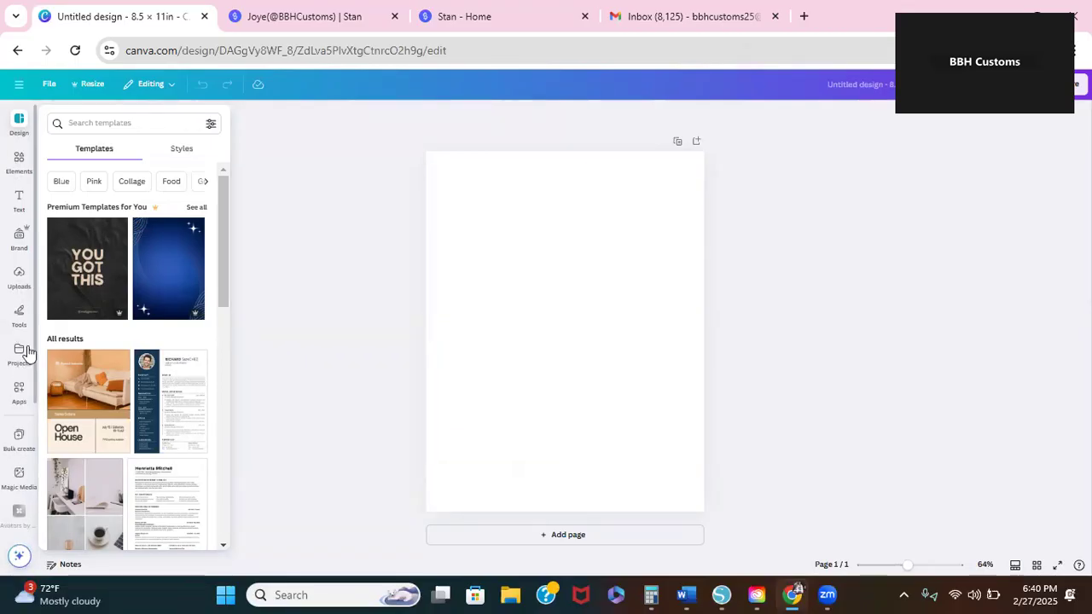
# Step: Open the Elements library and activate its search box
pyautogui.click(17, 162)
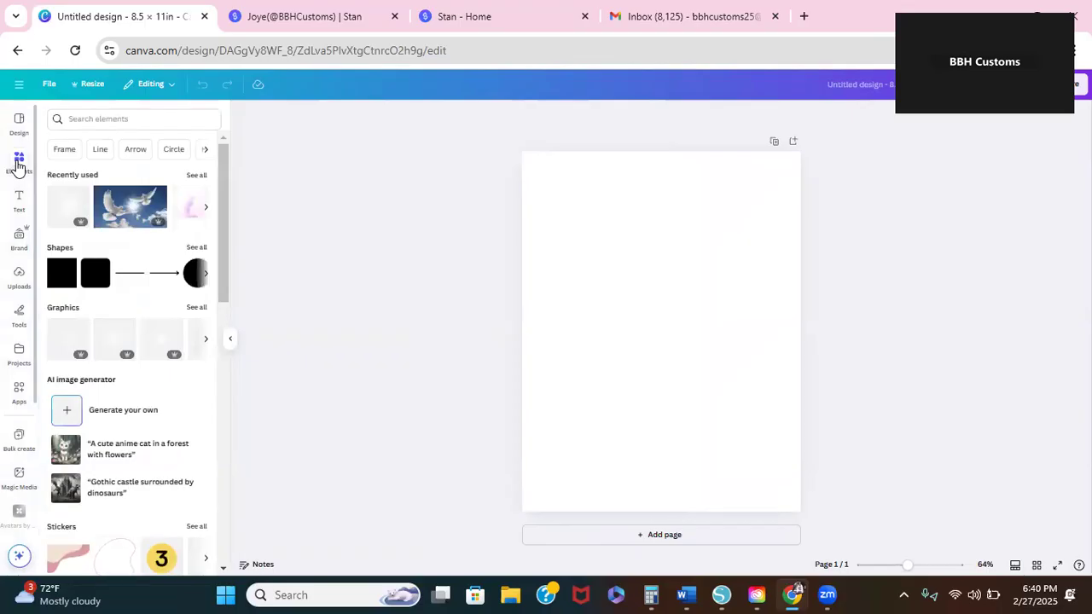
pyautogui.click(75, 119)
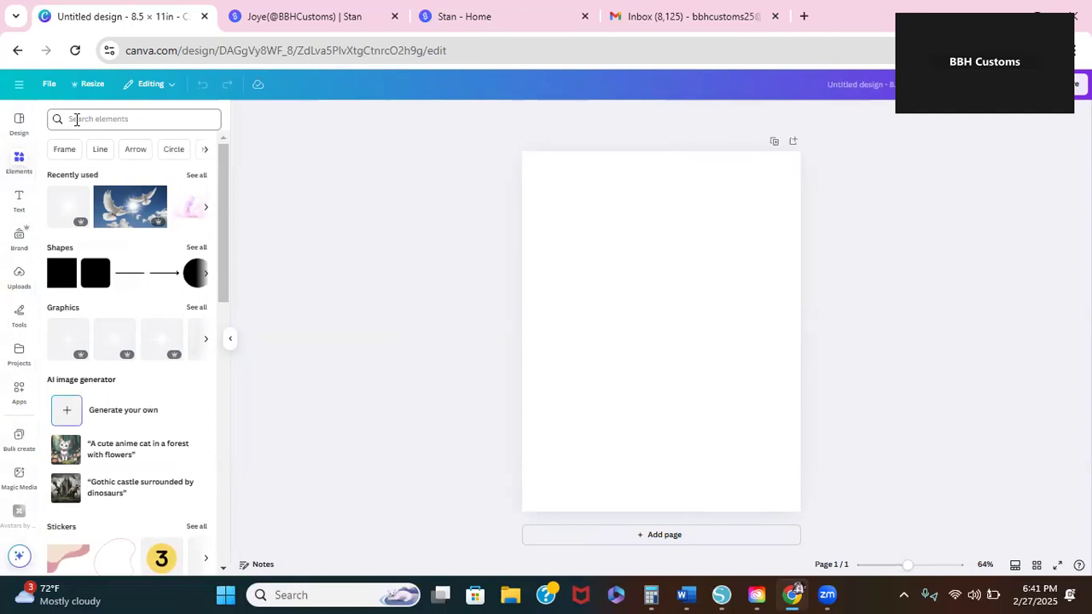
pyautogui.click(76, 119)
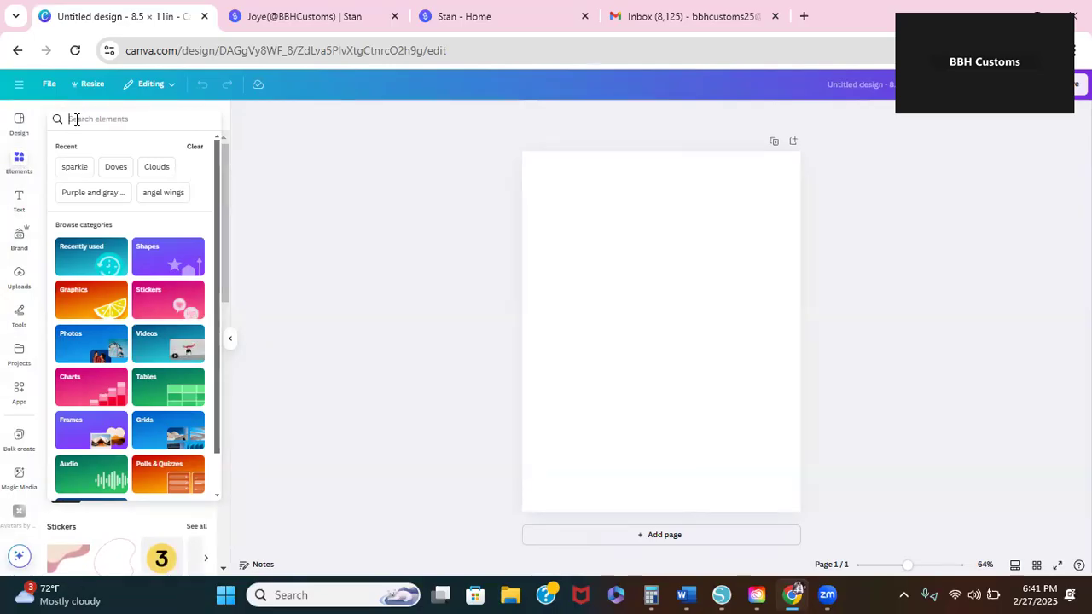
# Step: Search elements for 'heaven gates', browse all graphics results, then show the photo results
pyautogui.write('H')
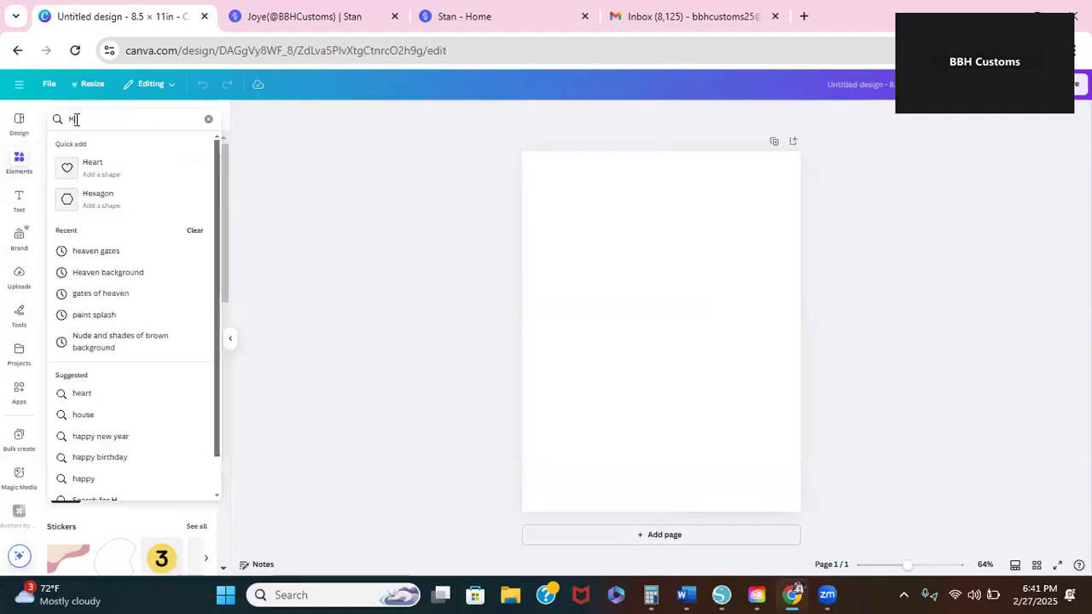
pyautogui.write('EAV')
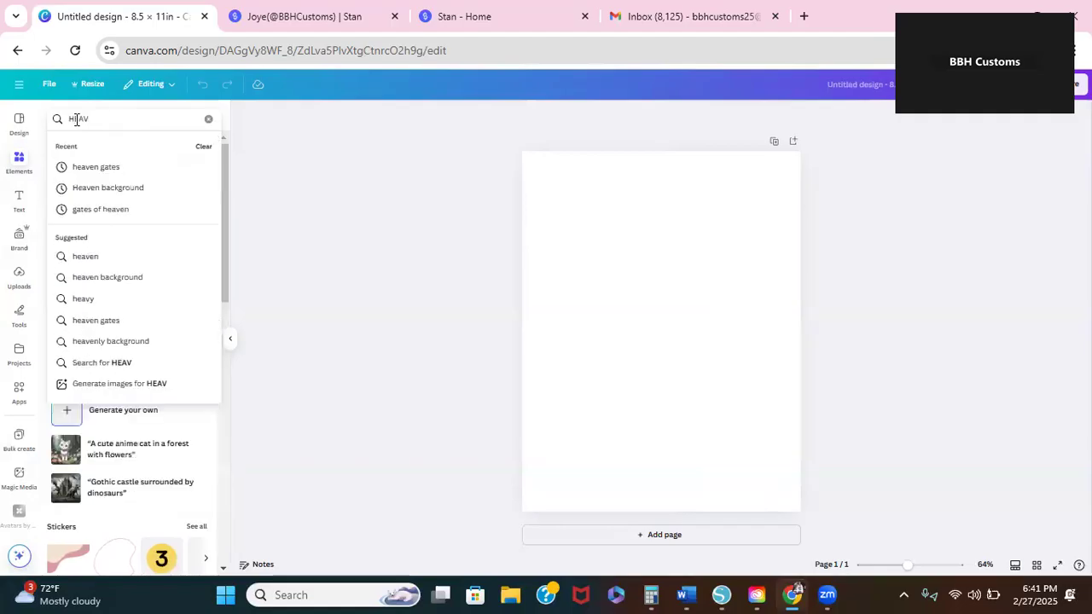
pyautogui.click(107, 167)
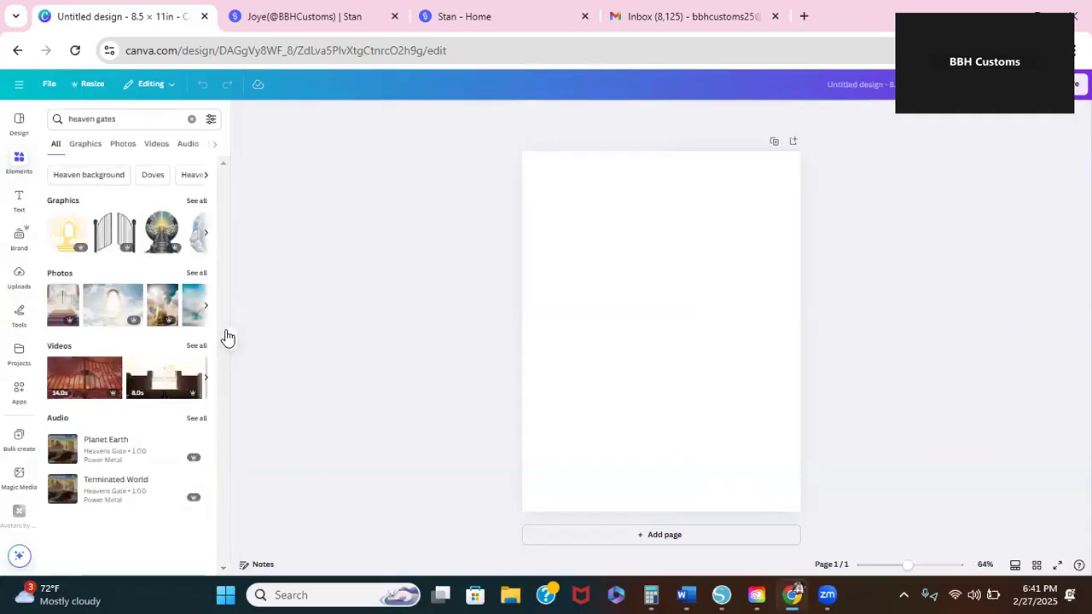
pyautogui.click(197, 202)
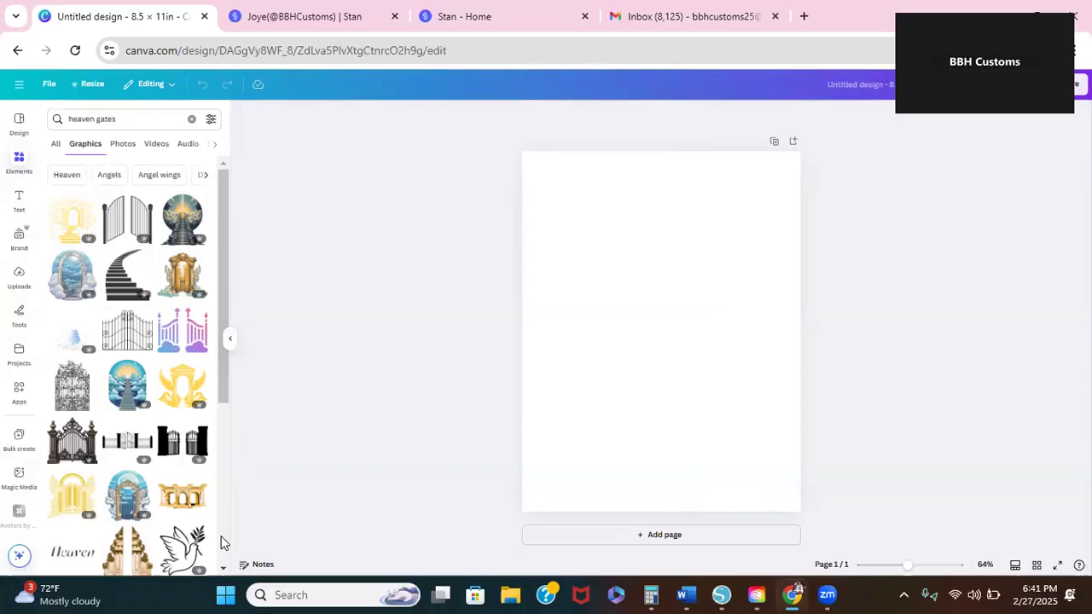
pyautogui.scroll(-3, 220, 542)
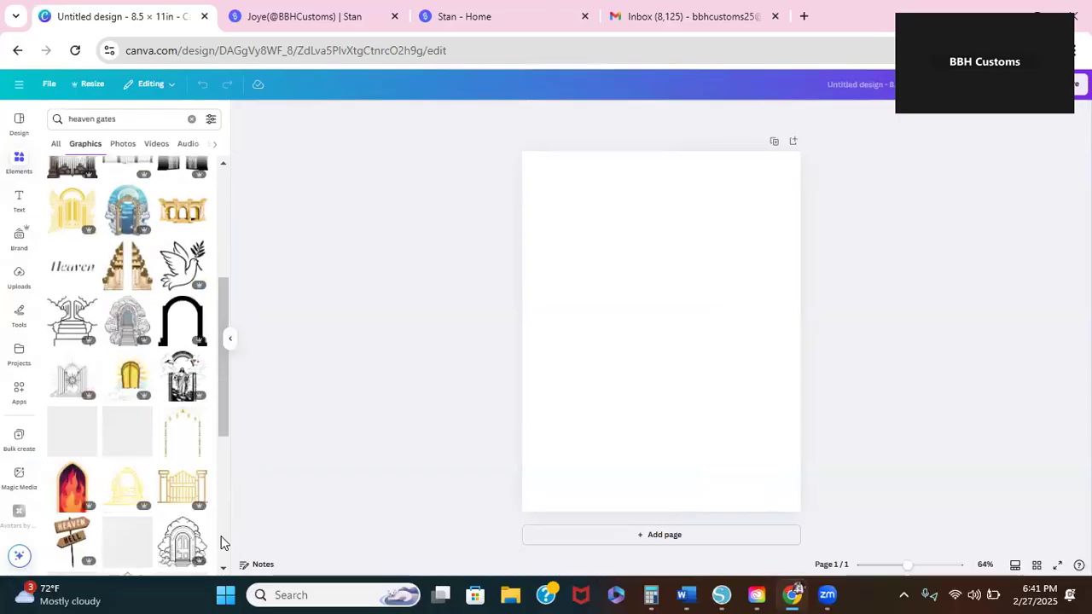
pyautogui.scroll(-3, 220, 543)
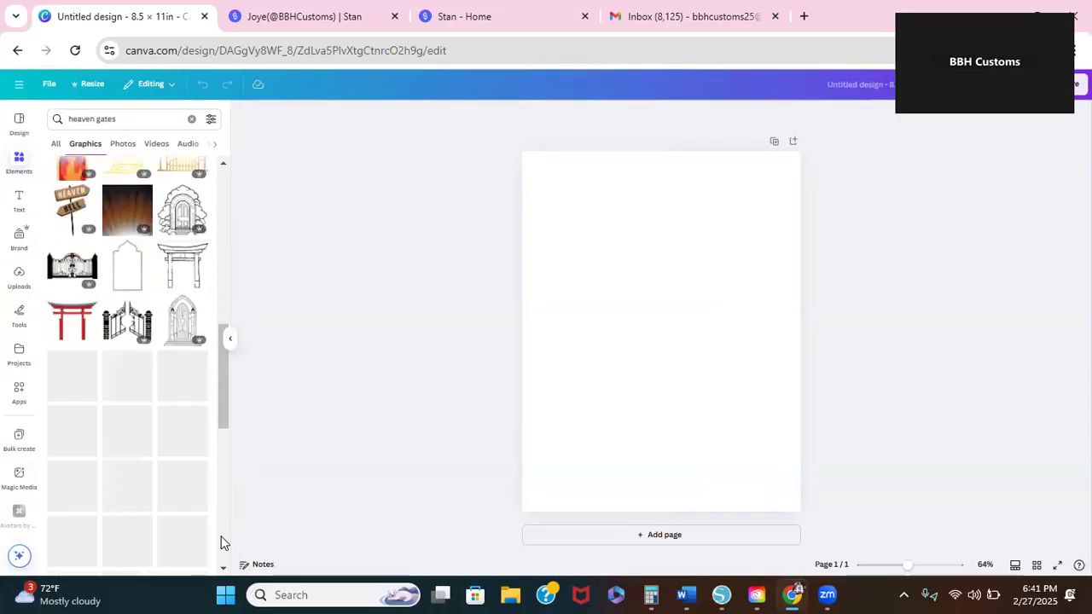
pyautogui.scroll(-3, 220, 543)
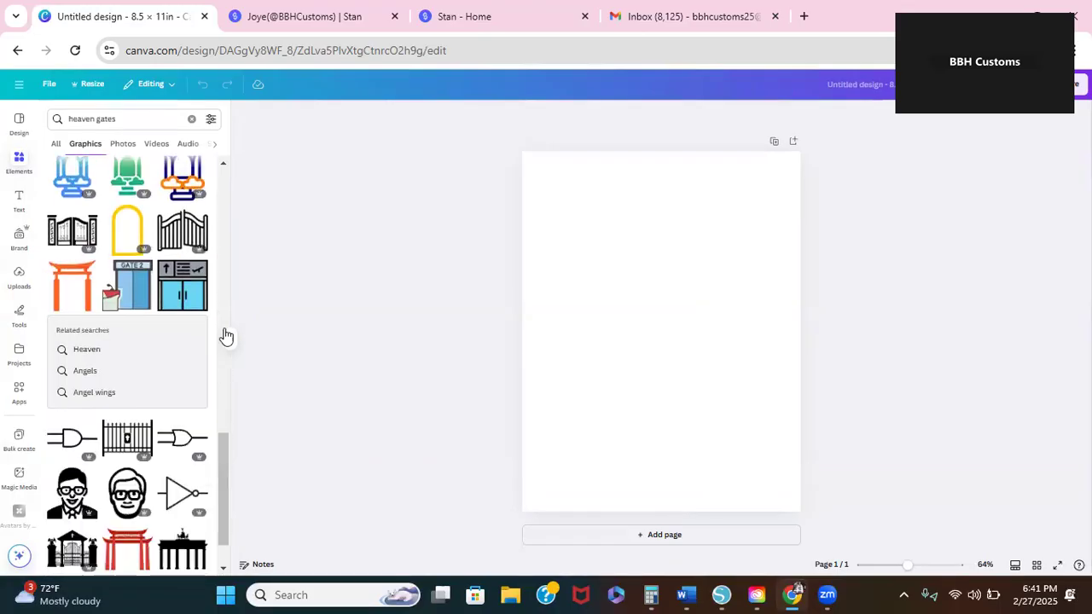
pyautogui.scroll(3, 221, 179)
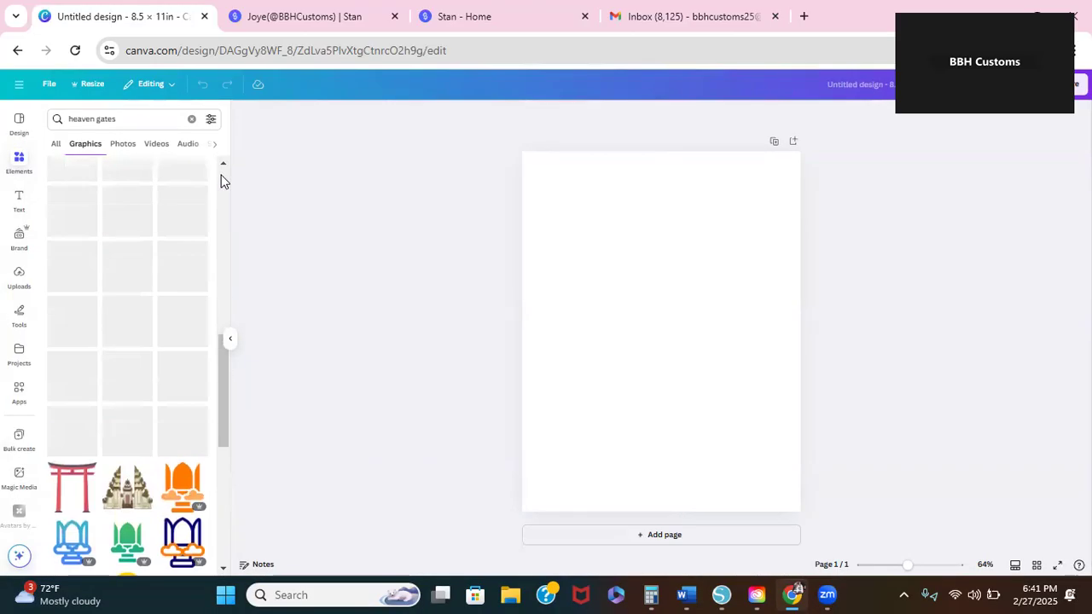
pyautogui.scroll(3, 220, 181)
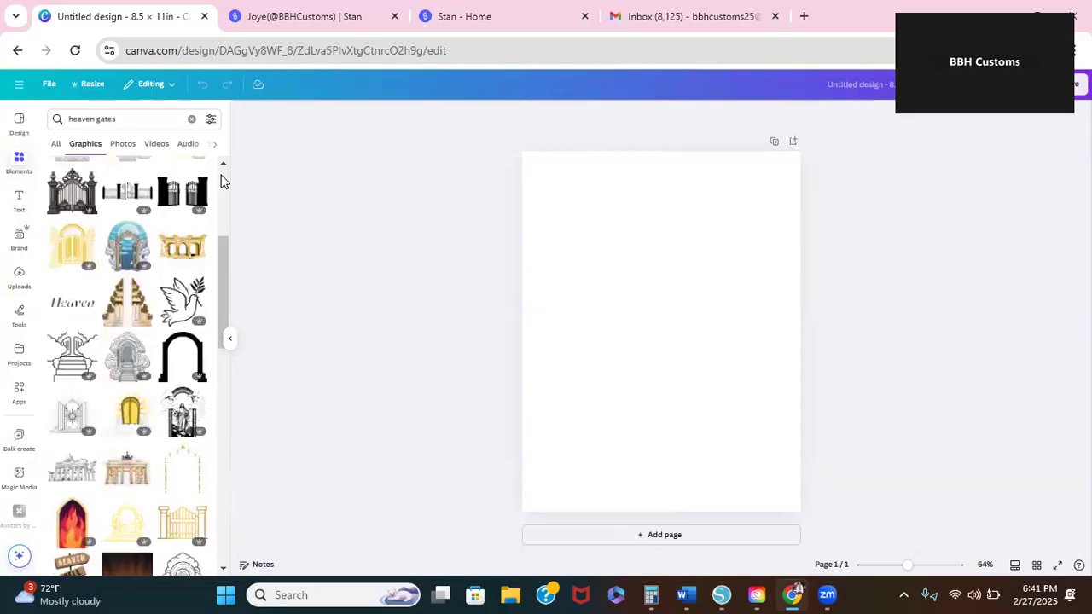
pyautogui.scroll(2, 221, 181)
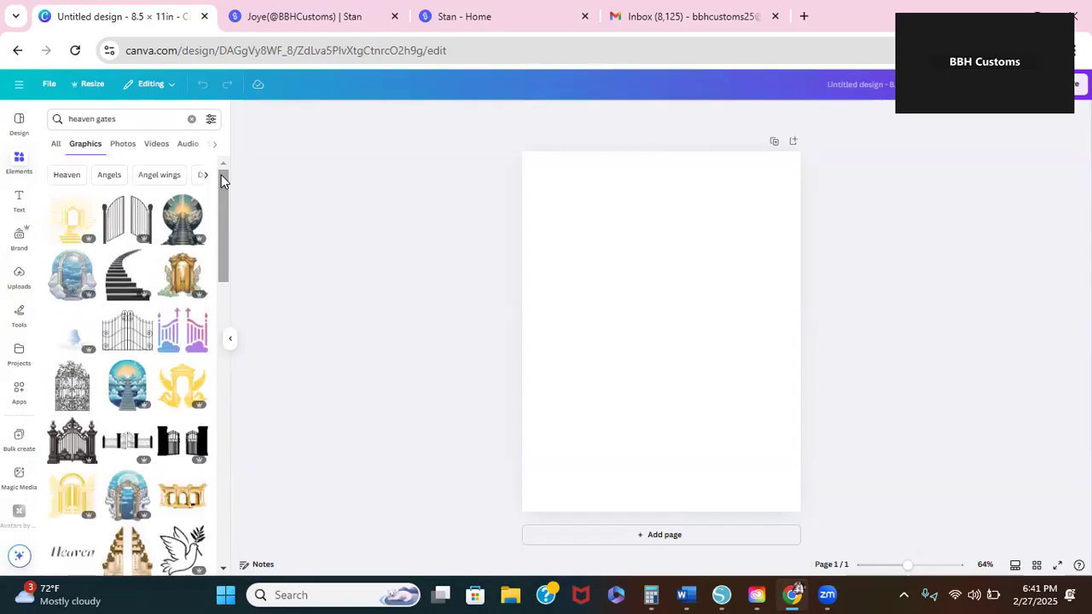
pyautogui.click(122, 145)
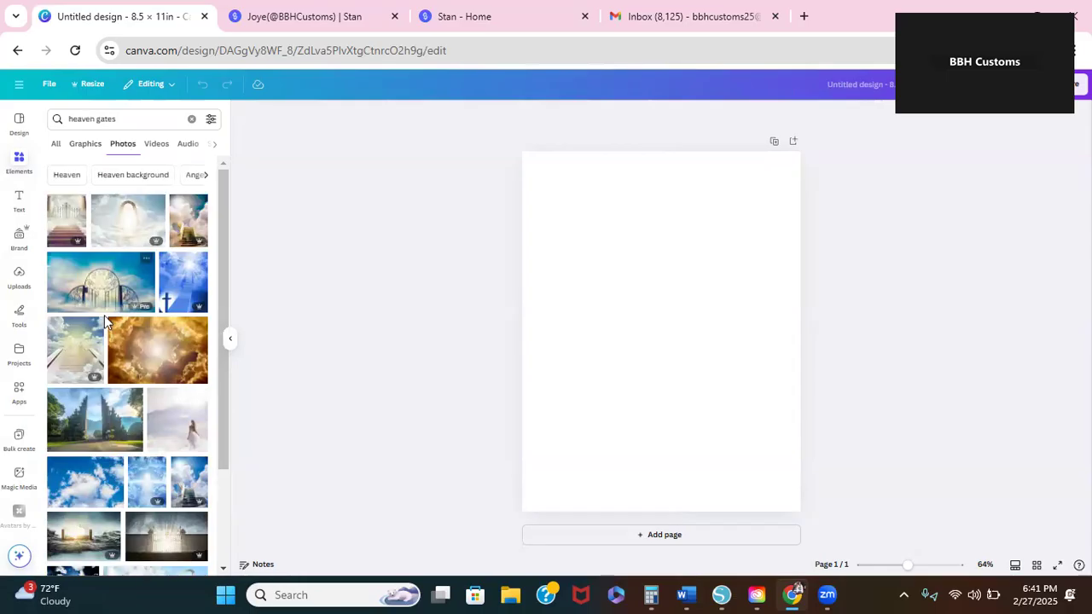
# Step: Add the cloudy staircase photo and enlarge it to fill the page as the background
pyautogui.click(77, 344)
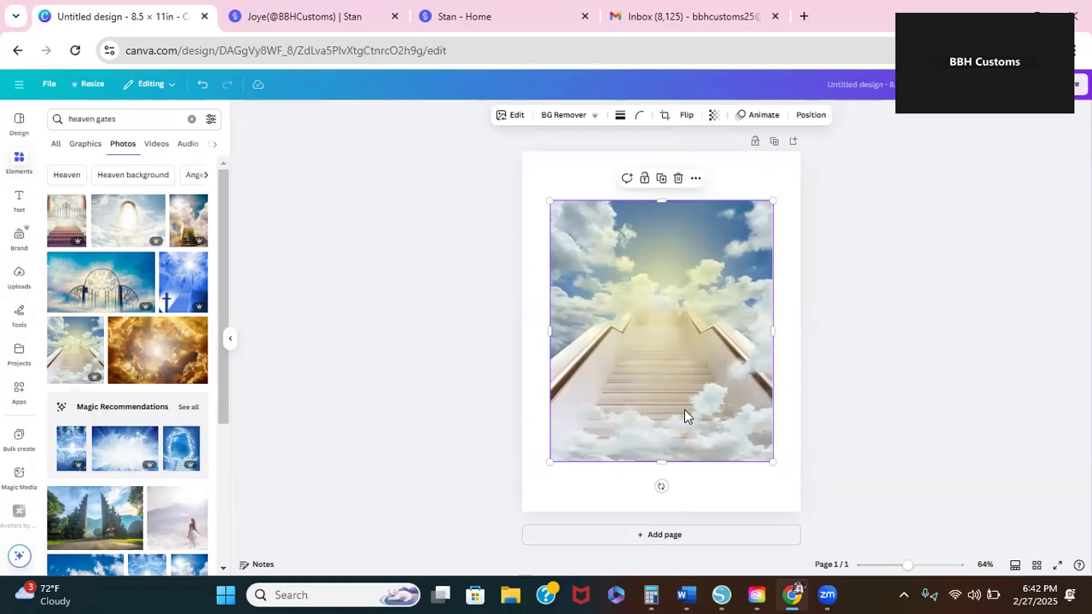
pyautogui.moveTo(684, 416); pyautogui.dragTo(656, 364)
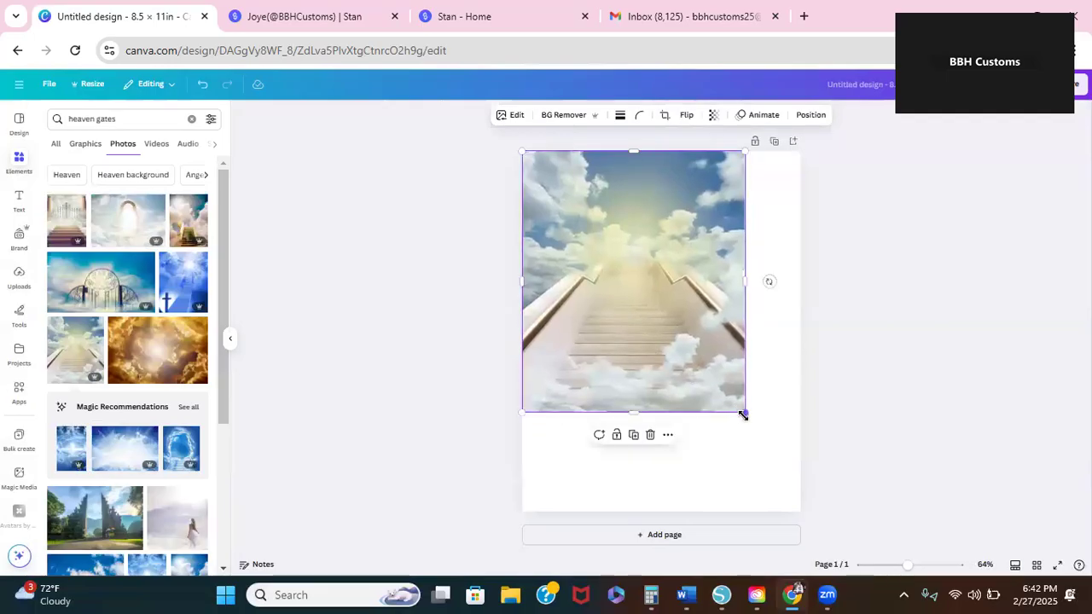
pyautogui.moveTo(746, 413); pyautogui.dragTo(826, 515)
pyautogui.moveTo(762, 438); pyautogui.dragTo(752, 432)
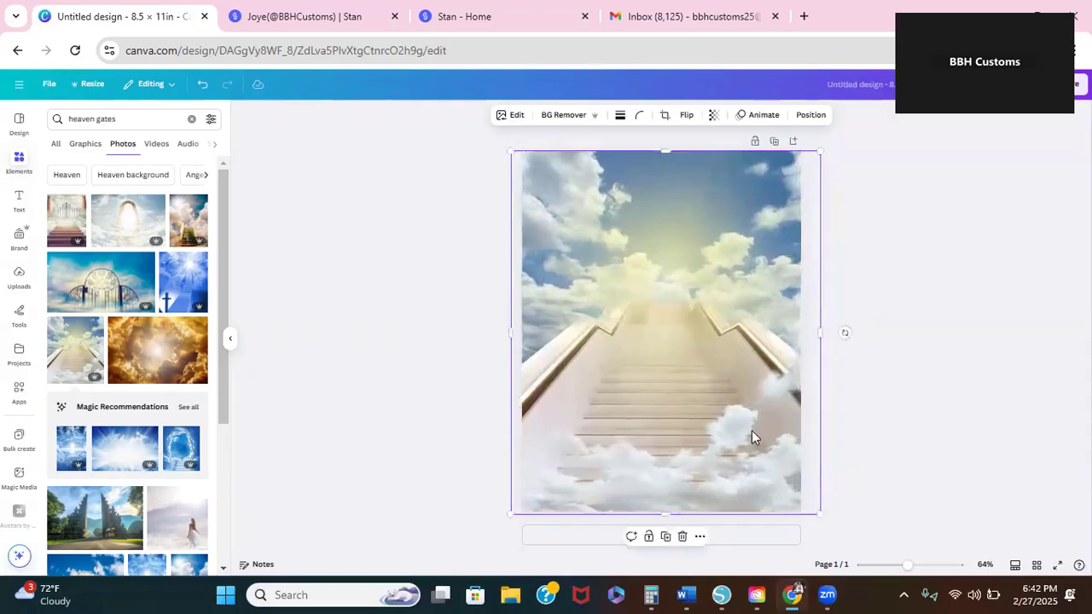
pyautogui.click(475, 421)
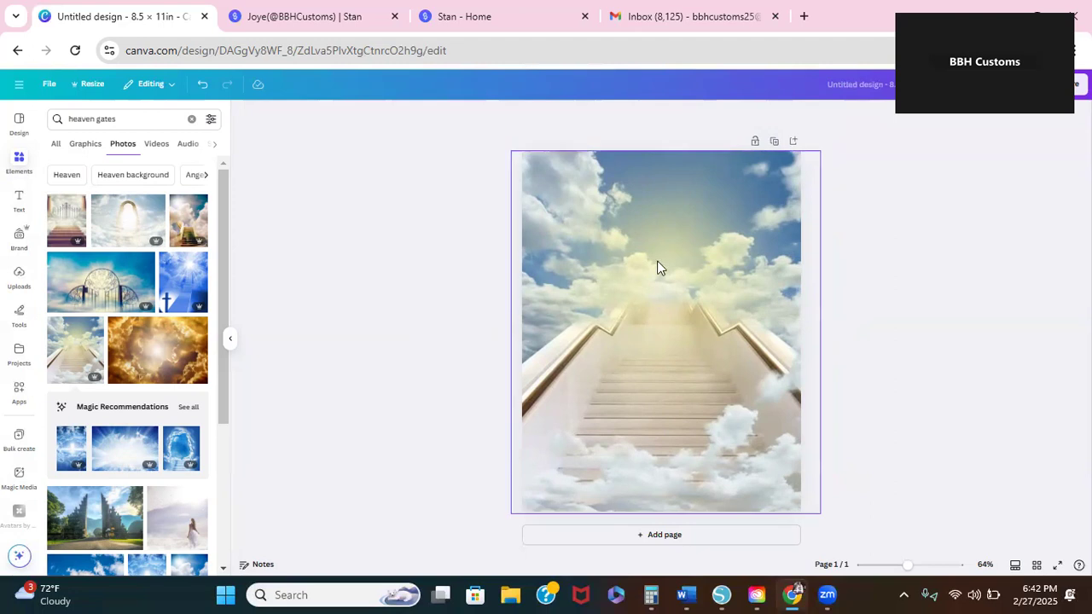
pyautogui.click(124, 119)
# Step: Replace the search with 'yellow clouds' and run it
pyautogui.doubleClick(124, 119)
pyautogui.tripleClick(125, 119)
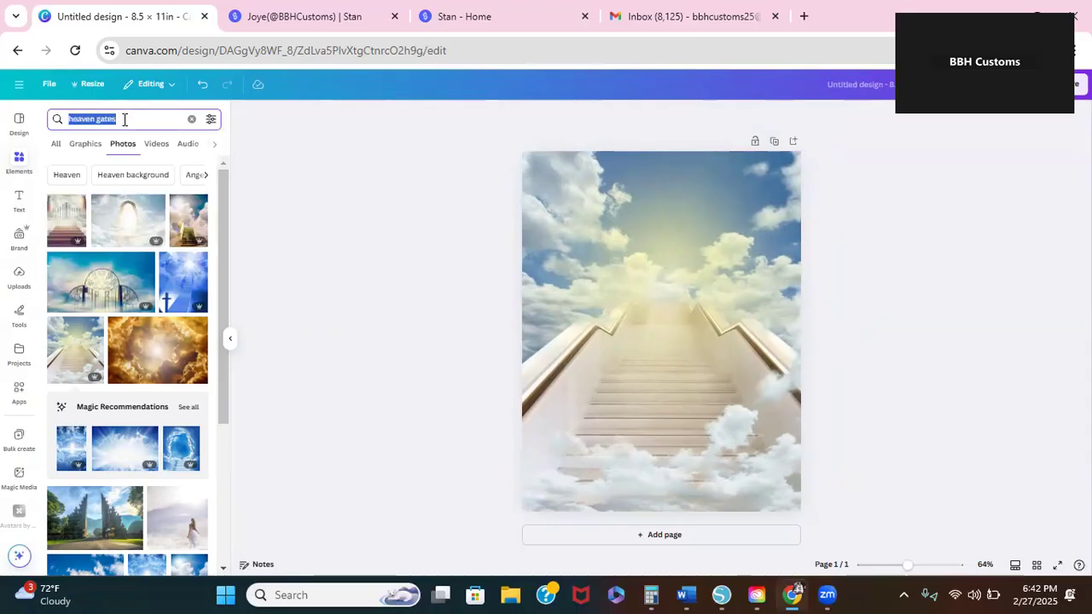
pyautogui.write('YELLO')
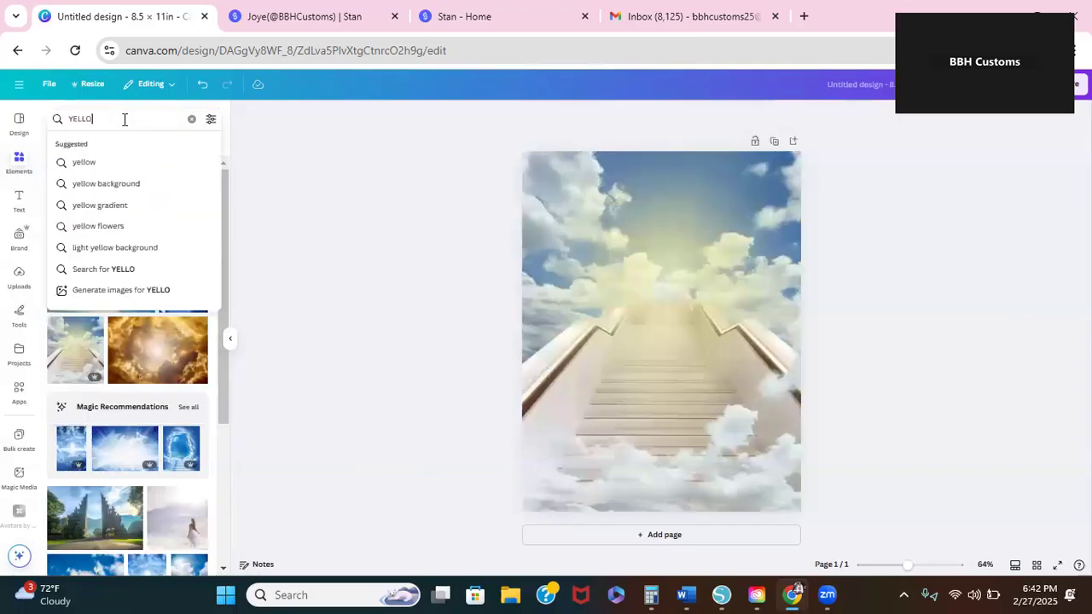
pyautogui.write('W CLOUDS')
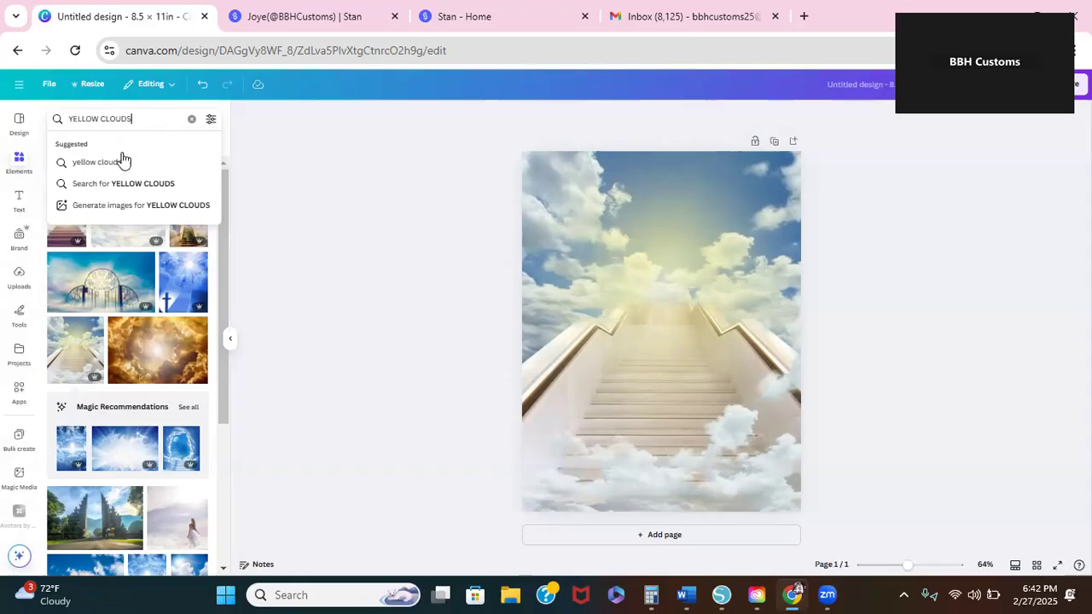
pyautogui.click(113, 160)
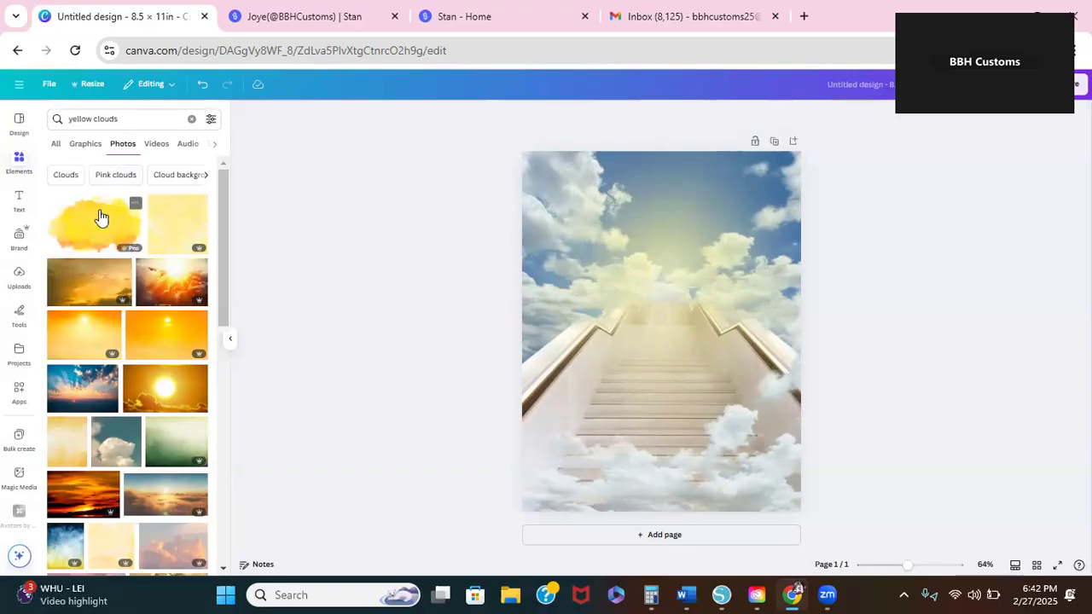
# Step: Add the orange sun photo and stretch it over the whole page
pyautogui.click(86, 334)
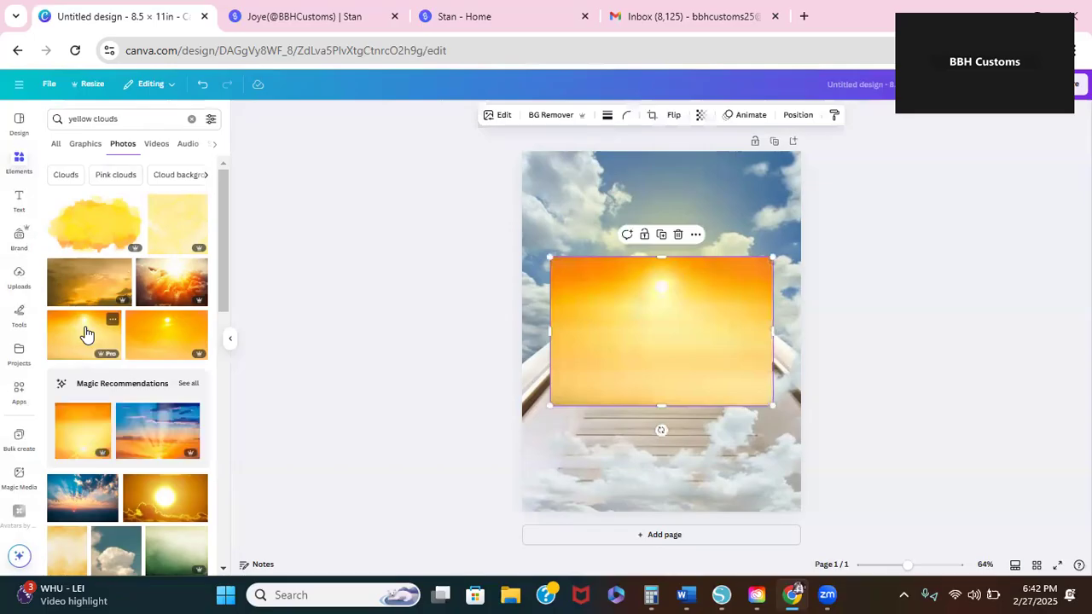
pyautogui.moveTo(661, 361); pyautogui.dragTo(632, 252)
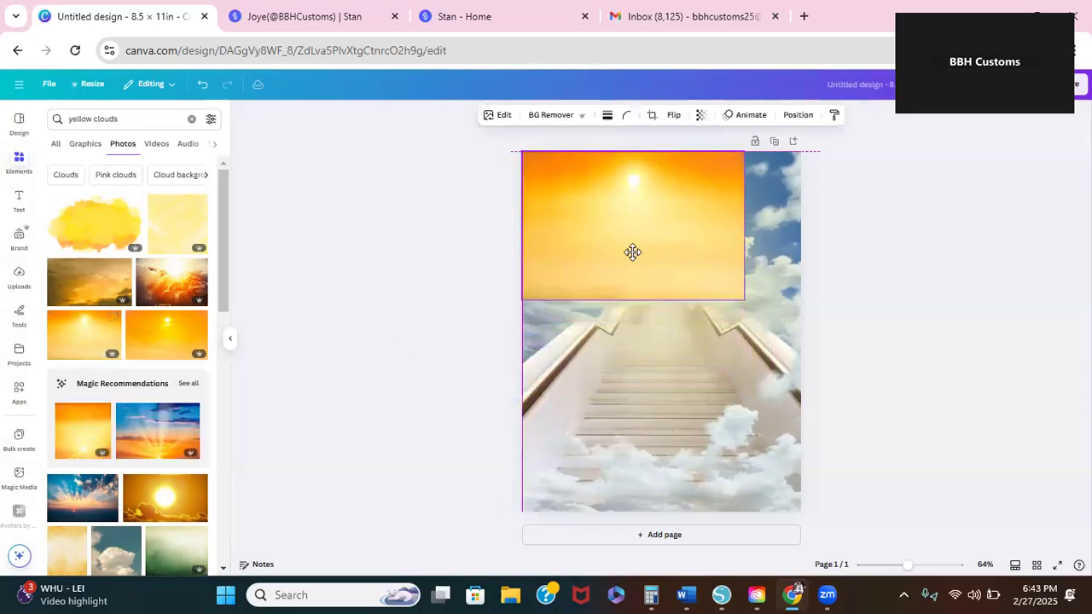
pyautogui.moveTo(744, 300); pyautogui.dragTo(807, 342)
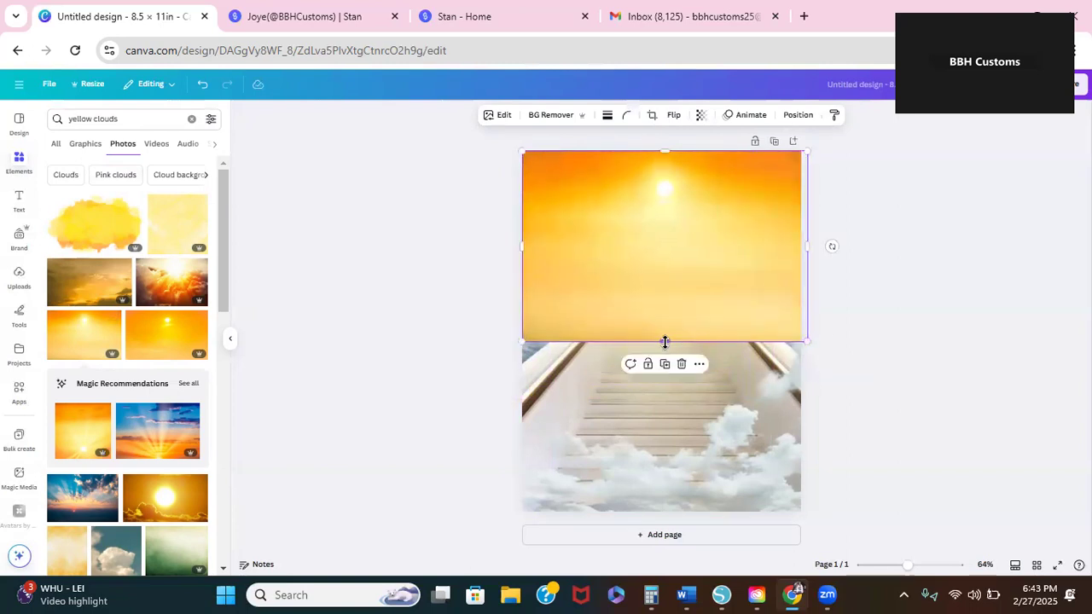
pyautogui.moveTo(663, 342); pyautogui.dragTo(673, 513)
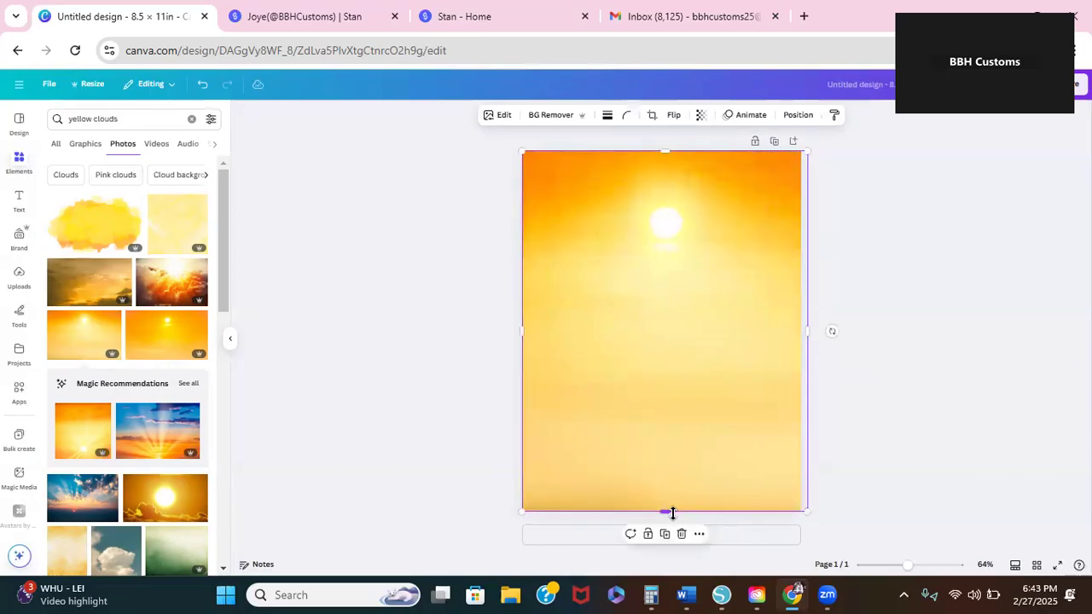
# Step: Set the sun photo's transparency to about 63 so the staircase shows through
pyautogui.click(700, 115)
pyautogui.moveTo(724, 165); pyautogui.dragTo(699, 169)
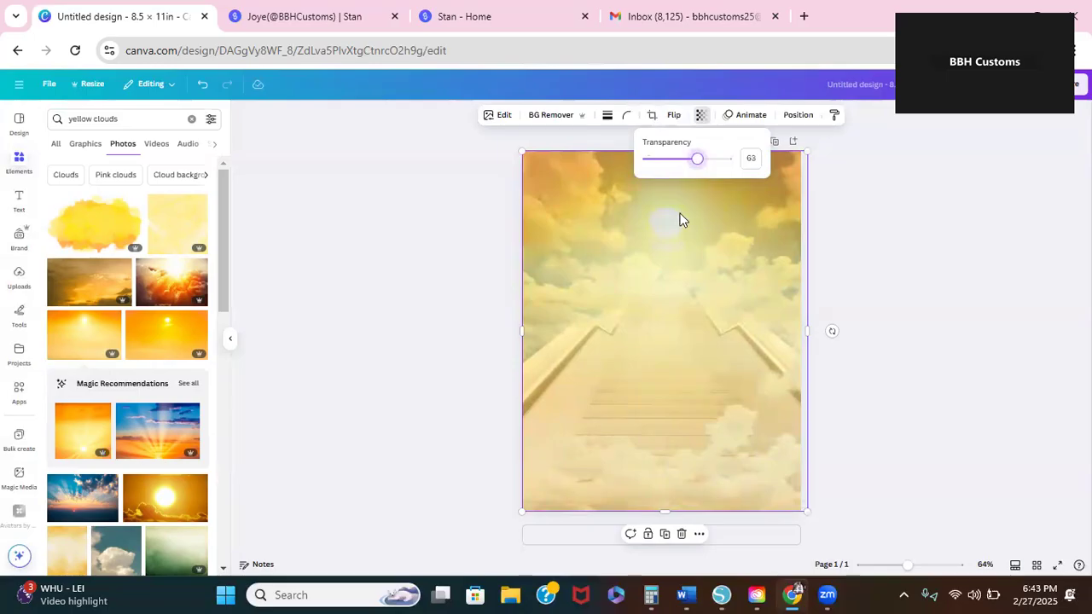
pyautogui.click(693, 250)
# Step: Shift the sun overlay and the stairway cloud image down, leaving a top strip
pyautogui.moveTo(691, 248); pyautogui.dragTo(690, 276)
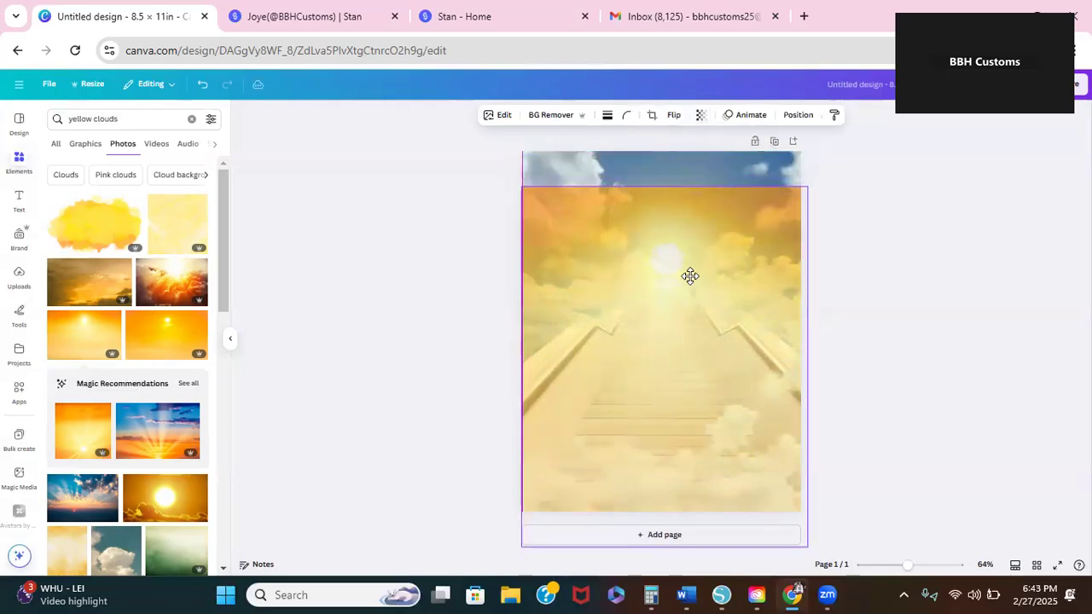
pyautogui.click(749, 176)
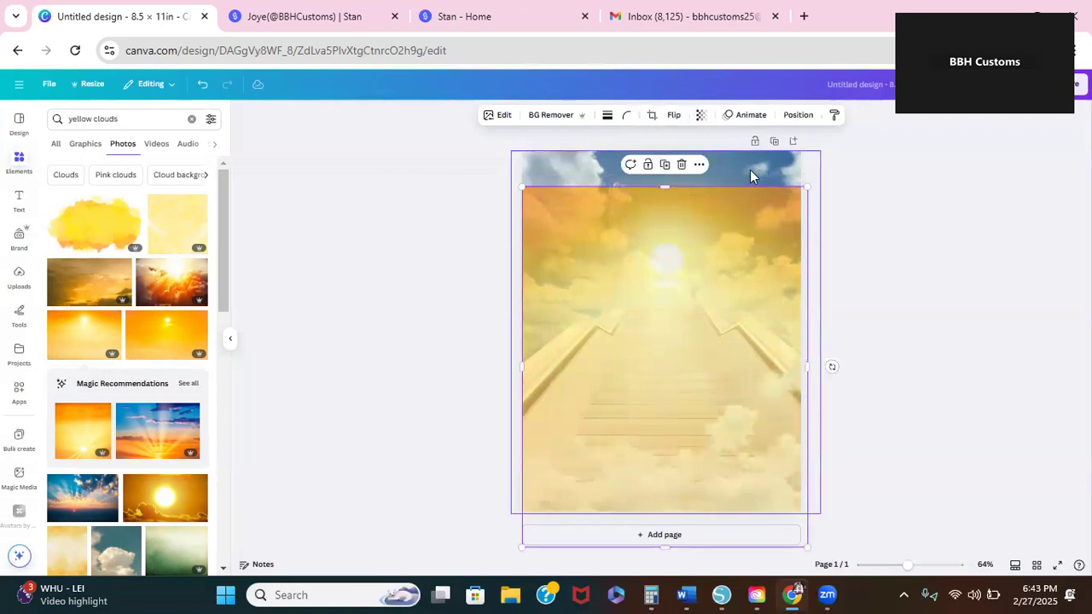
pyautogui.moveTo(734, 163); pyautogui.dragTo(737, 226)
pyautogui.click(694, 167)
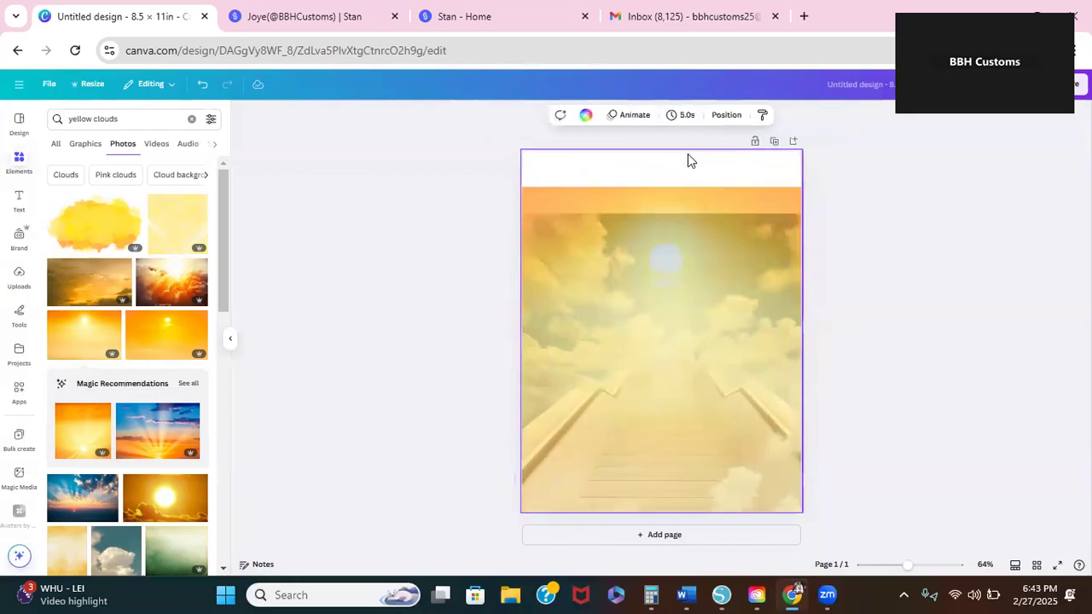
# Step: Give the page a custom light yellow background colour and nudge the cloud image up
pyautogui.click(587, 116)
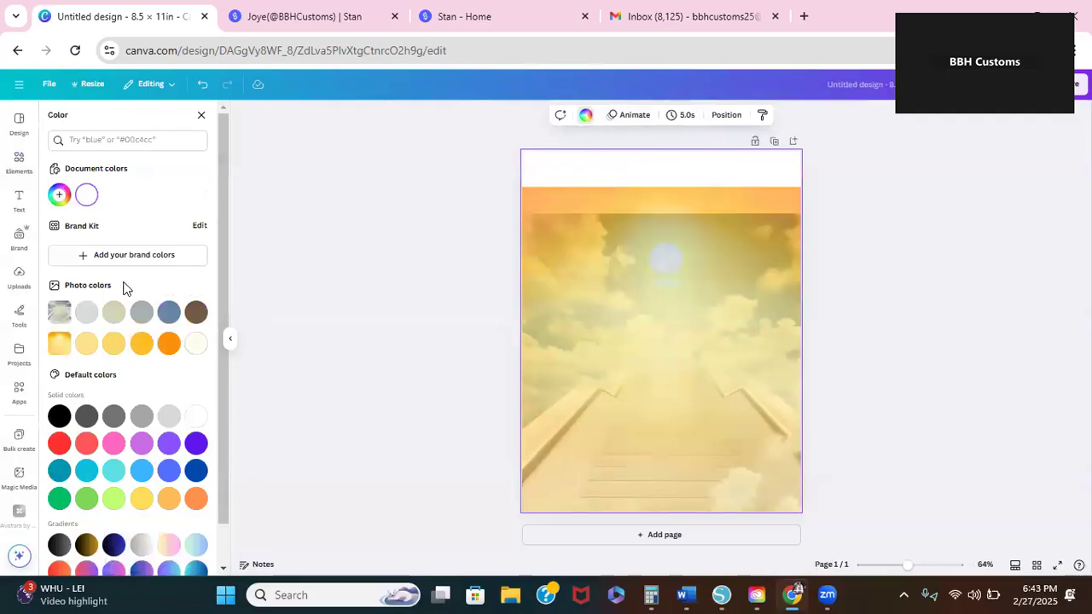
pyautogui.click(60, 197)
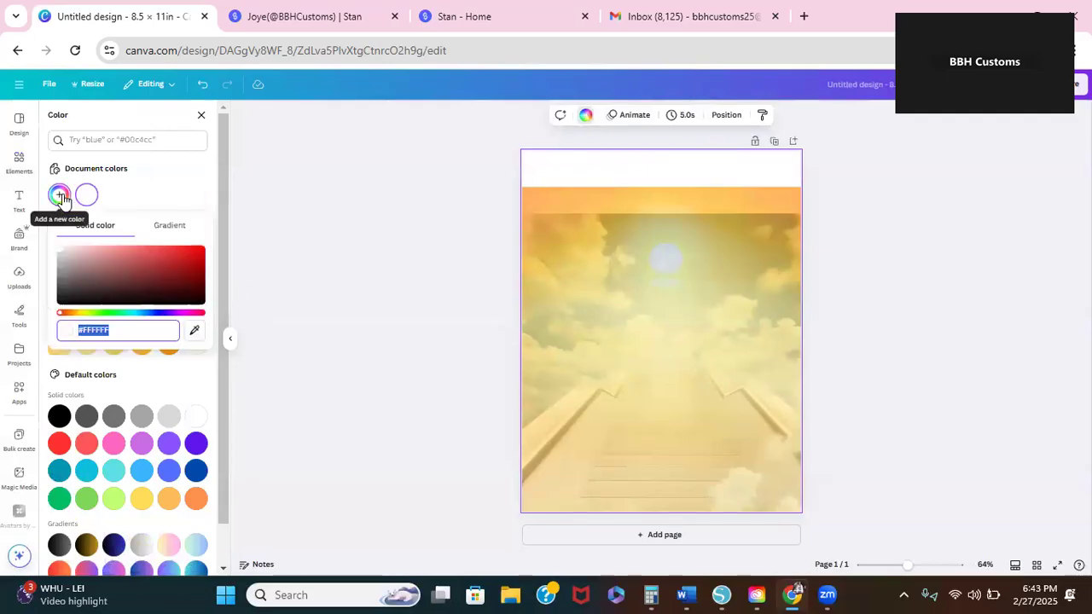
pyautogui.click(79, 314)
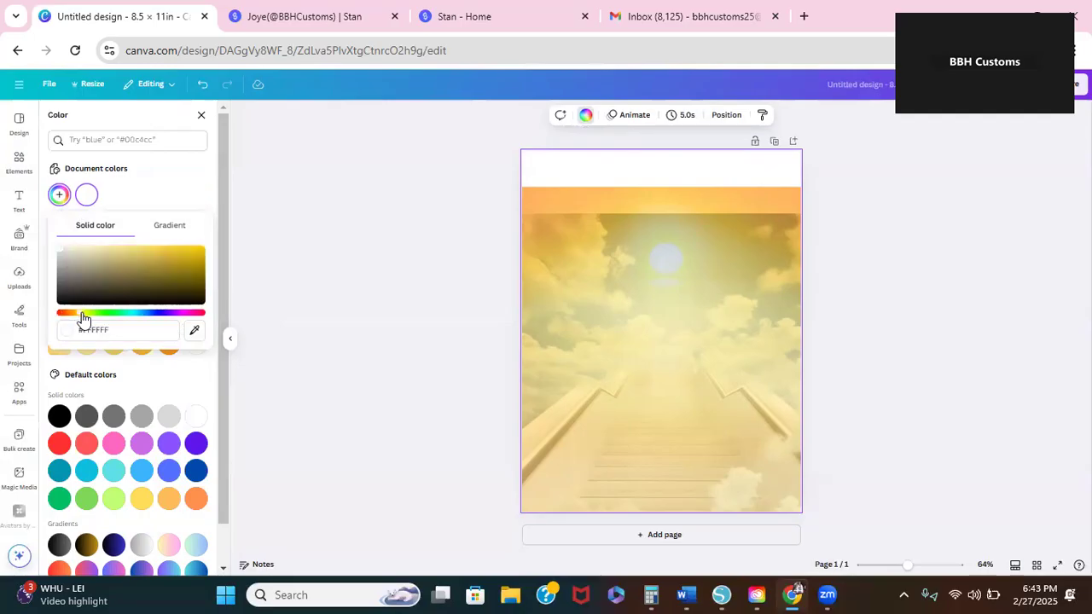
pyautogui.click(197, 253)
pyautogui.moveTo(198, 254)
pyautogui.mouseDown()
pyautogui.moveTo(161, 248)
pyautogui.moveTo(198, 262)
pyautogui.moveTo(193, 247)
pyautogui.mouseUp()
pyautogui.click(388, 242)
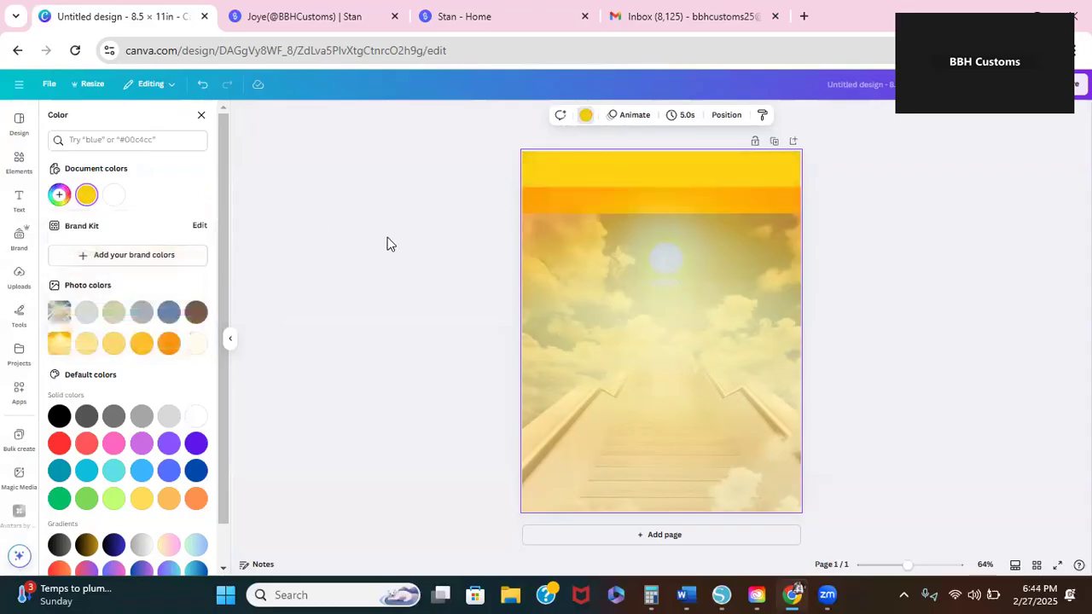
pyautogui.click(589, 199)
pyautogui.moveTo(590, 198); pyautogui.dragTo(586, 174)
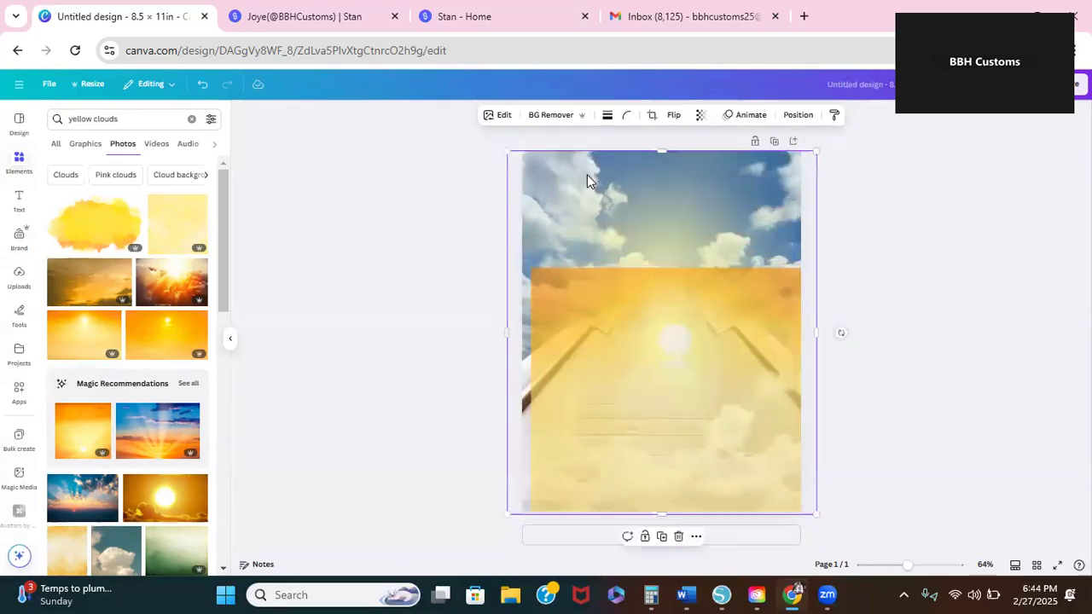
# Step: Make the sky image semi-transparent and move the sun image off the page's right edge
pyautogui.click(701, 120)
pyautogui.moveTo(726, 164); pyautogui.dragTo(695, 172)
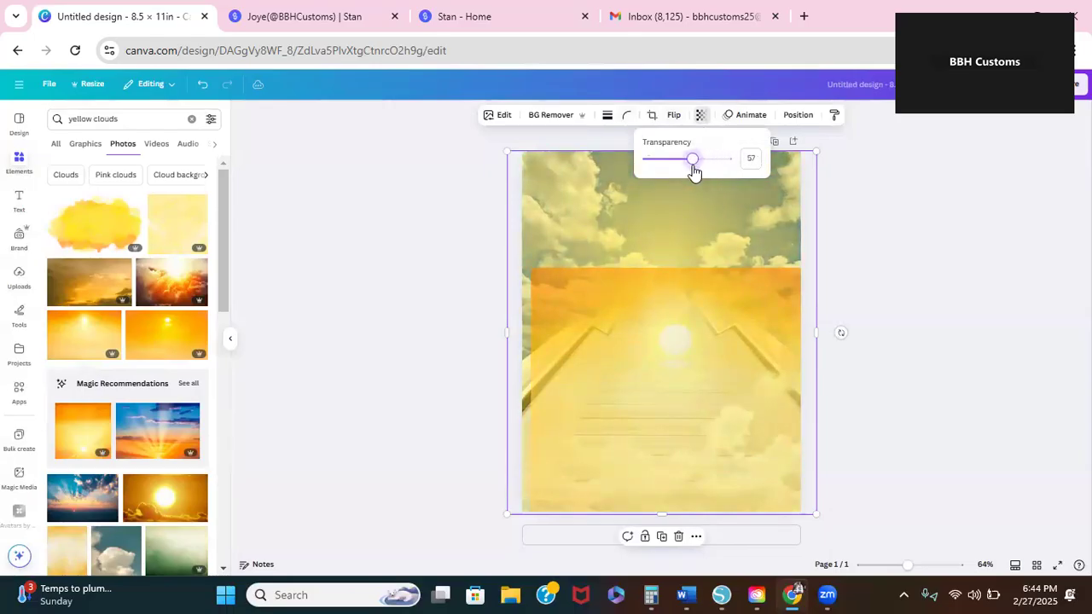
pyautogui.moveTo(724, 327); pyautogui.dragTo(946, 311)
pyautogui.click(734, 321)
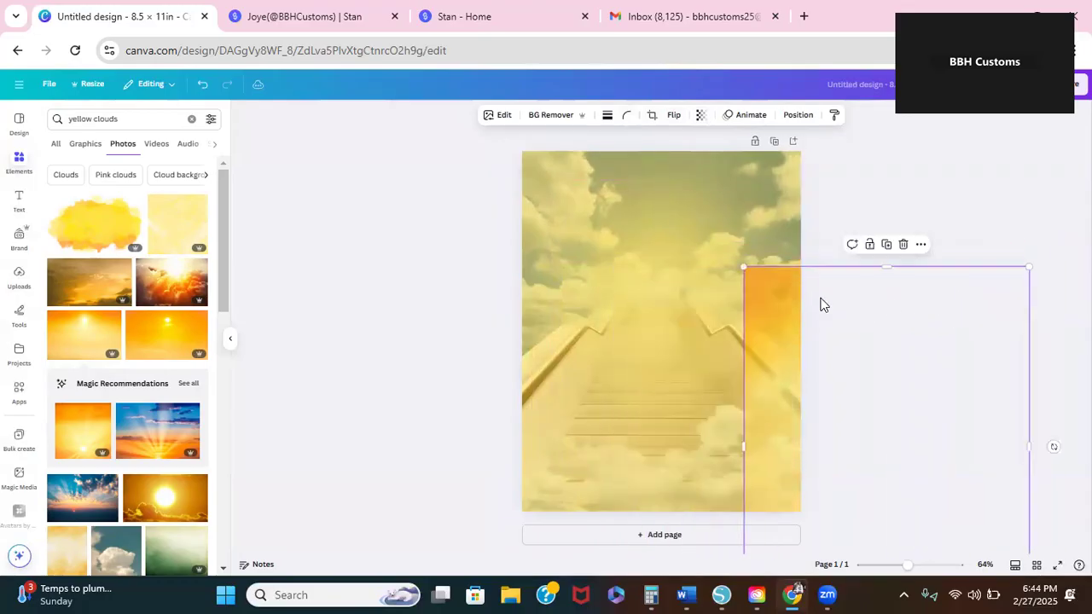
# Step: Increase the stairway cloud image's transparency
pyautogui.click(699, 241)
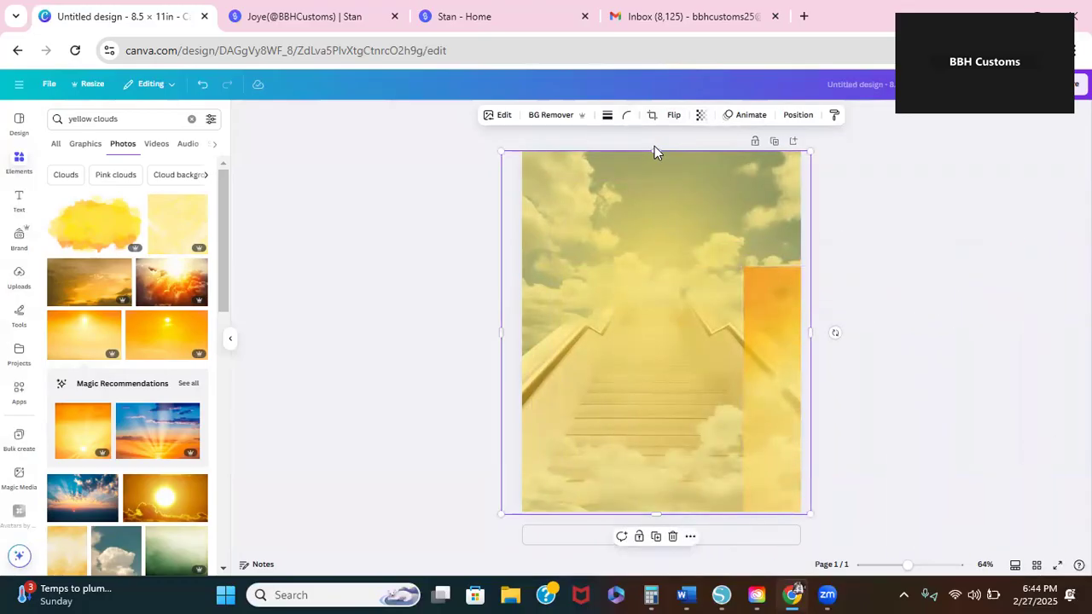
pyautogui.click(700, 119)
pyautogui.moveTo(707, 161); pyautogui.dragTo(671, 162)
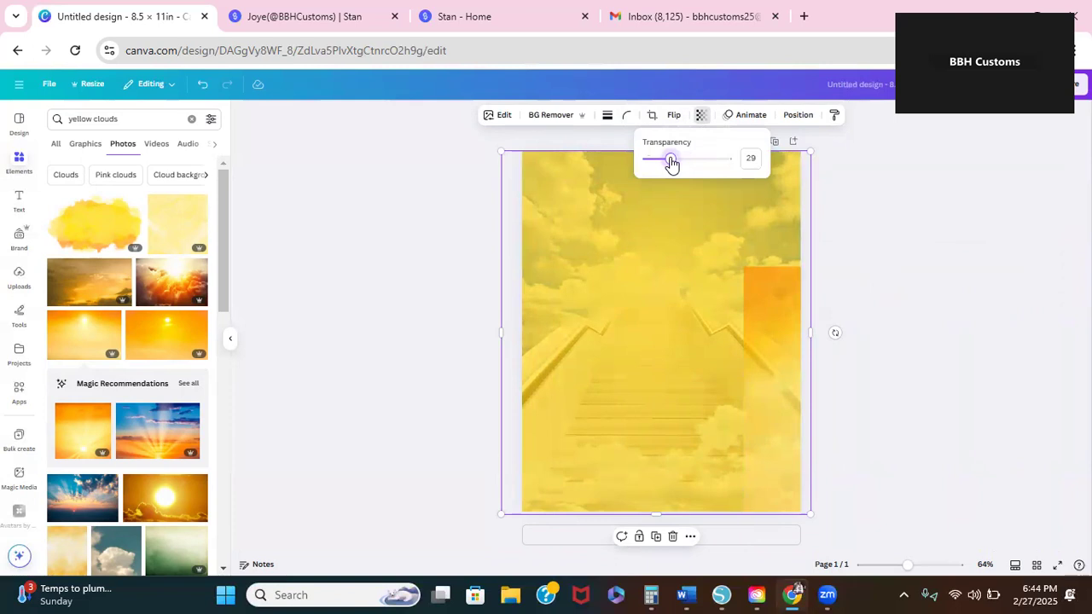
pyautogui.moveTo(672, 163); pyautogui.dragTo(678, 165)
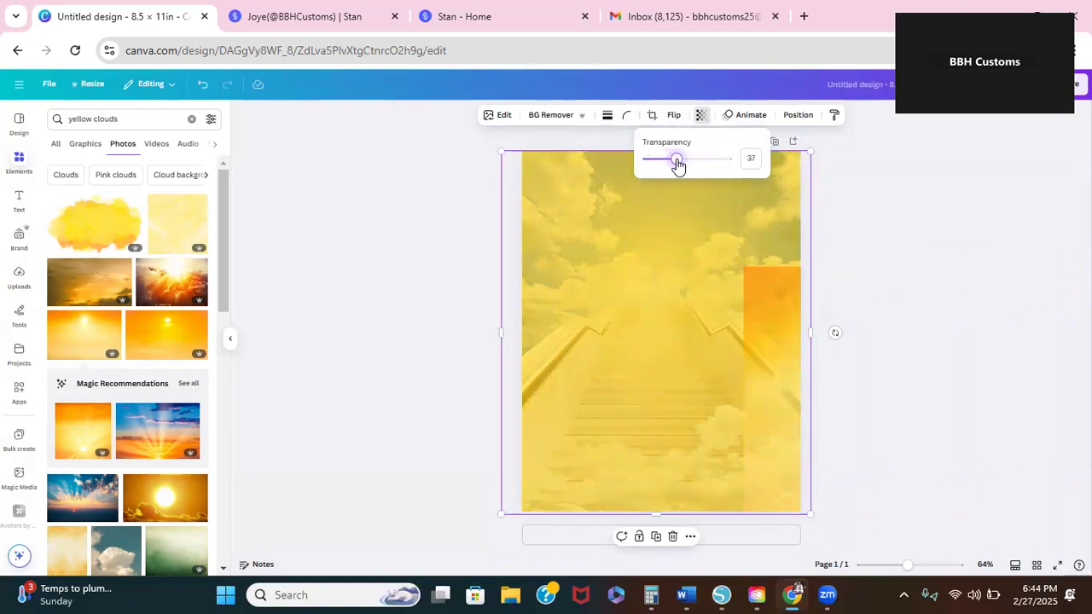
pyautogui.click(631, 214)
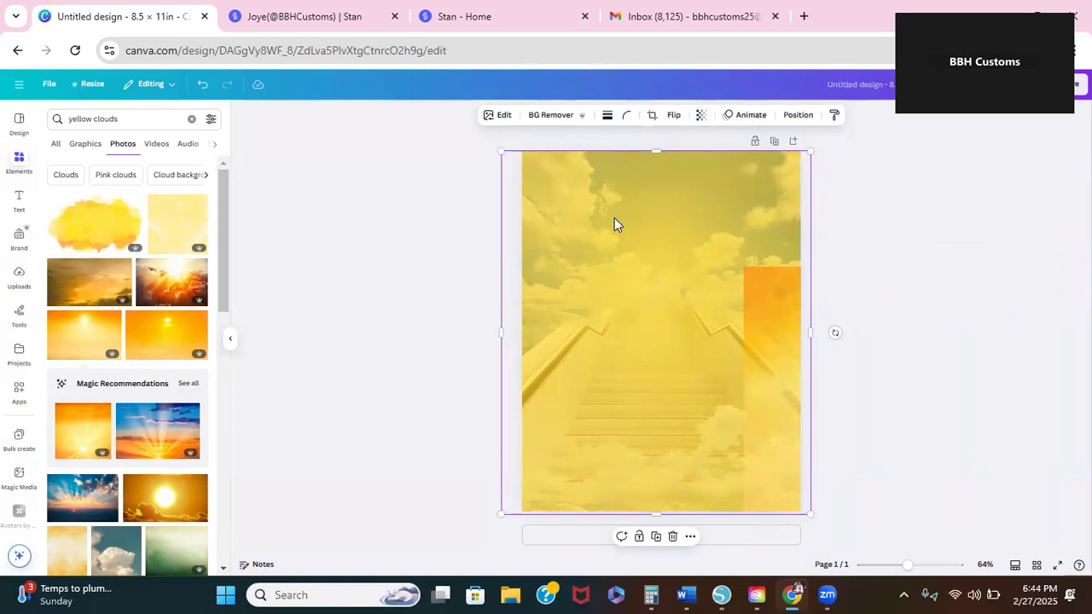
# Step: Duplicate the cloud image, align it with the page, and fade it to 34 transparency
pyautogui.click(655, 537)
pyautogui.moveTo(656, 453); pyautogui.dragTo(654, 442)
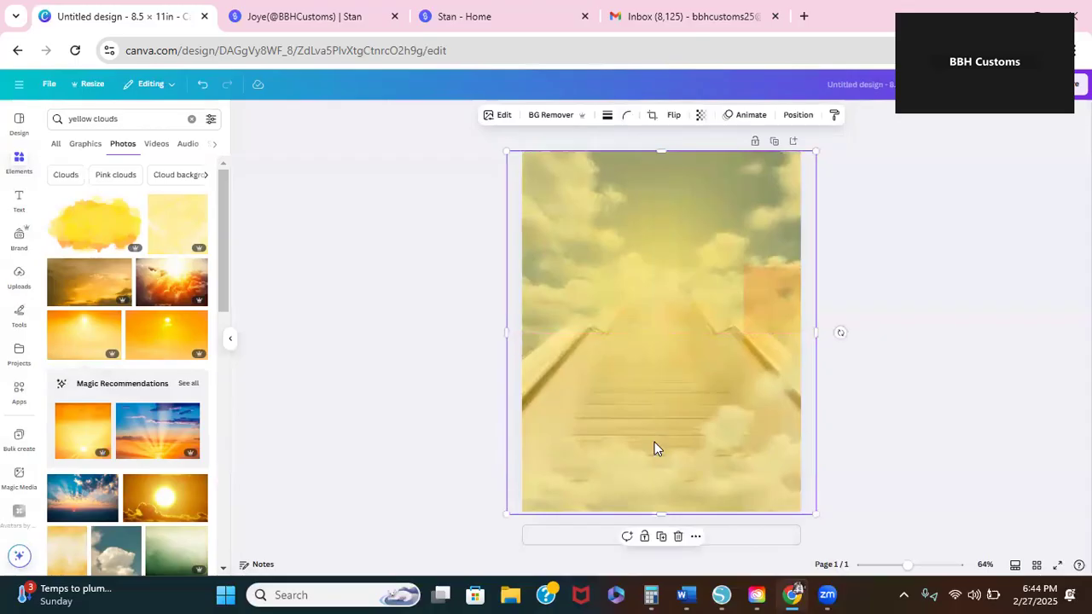
pyautogui.moveTo(672, 356); pyautogui.dragTo(664, 358)
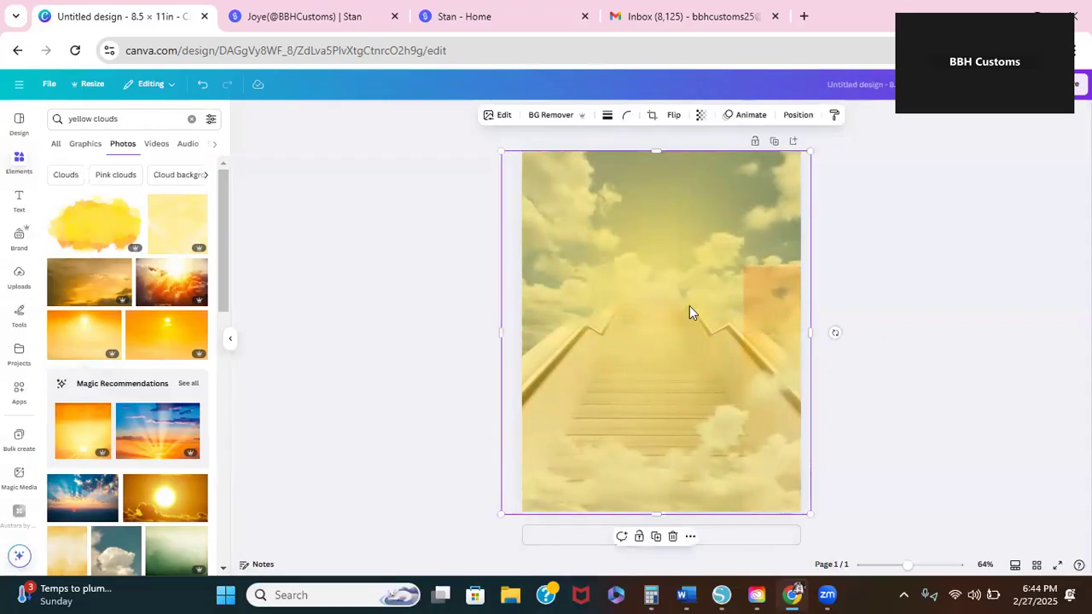
pyautogui.click(700, 116)
pyautogui.moveTo(679, 164)
pyautogui.mouseDown()
pyautogui.moveTo(692, 167)
pyautogui.moveTo(674, 169)
pyautogui.mouseUp()
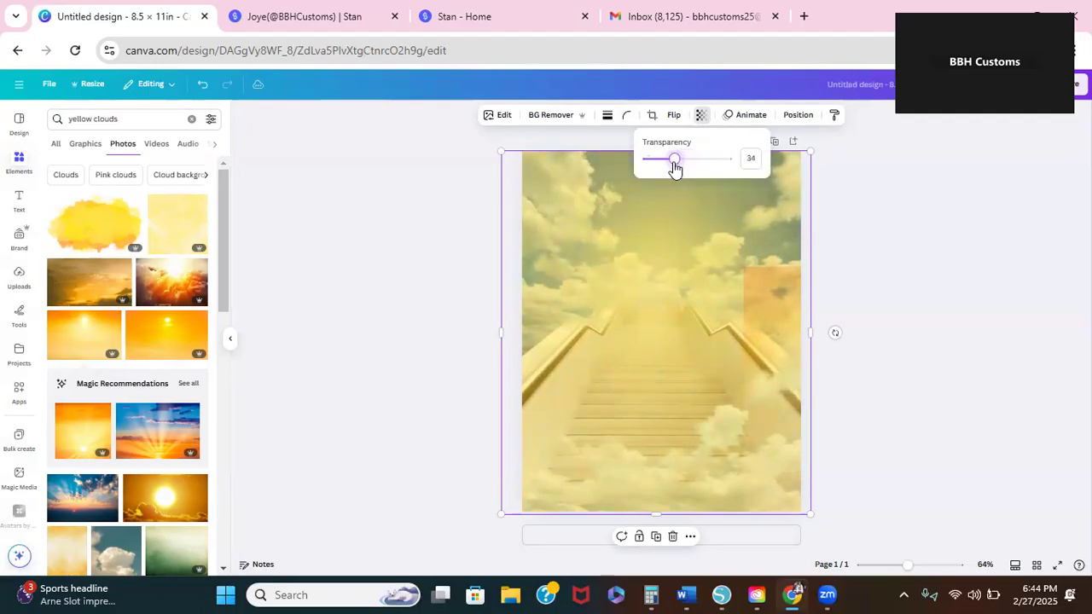
pyautogui.moveTo(763, 321); pyautogui.dragTo(729, 302)
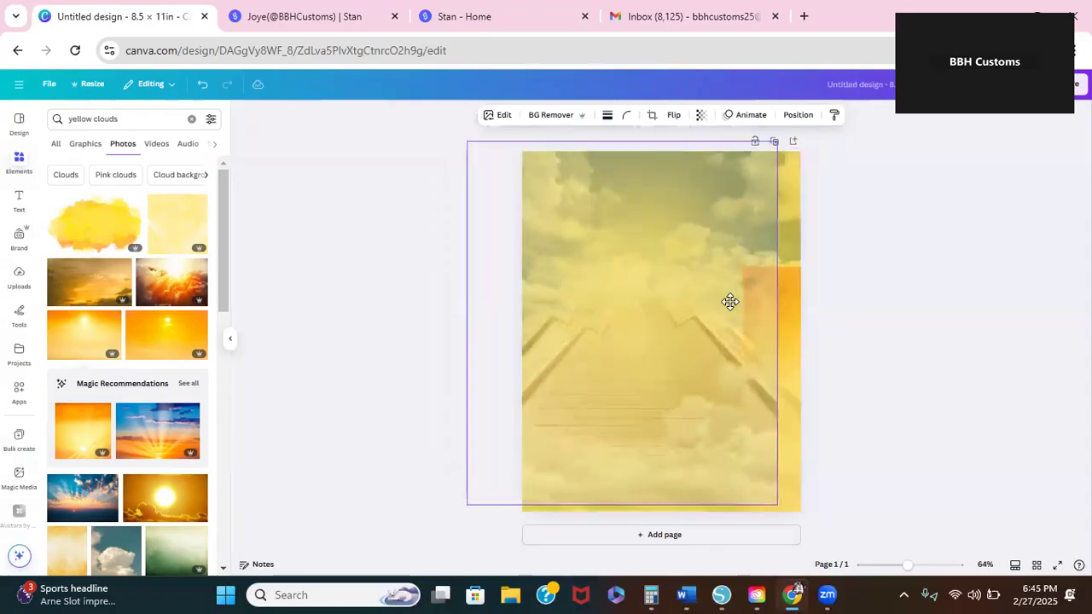
# Step: Bring the orange sun image forward and snap the cloud image to the page's right edge
pyautogui.click(792, 356)
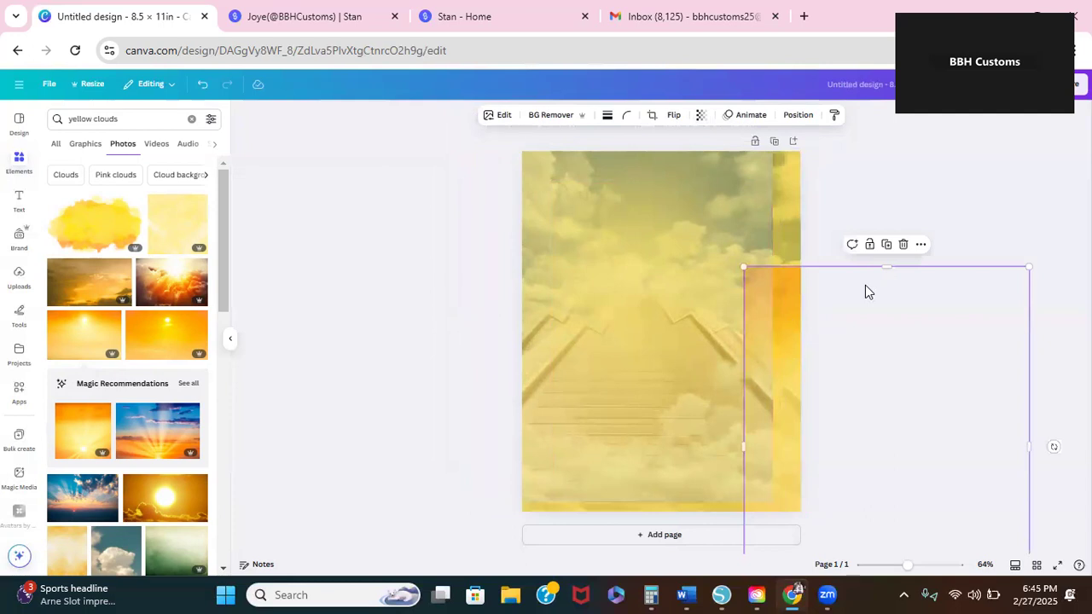
pyautogui.click(798, 116)
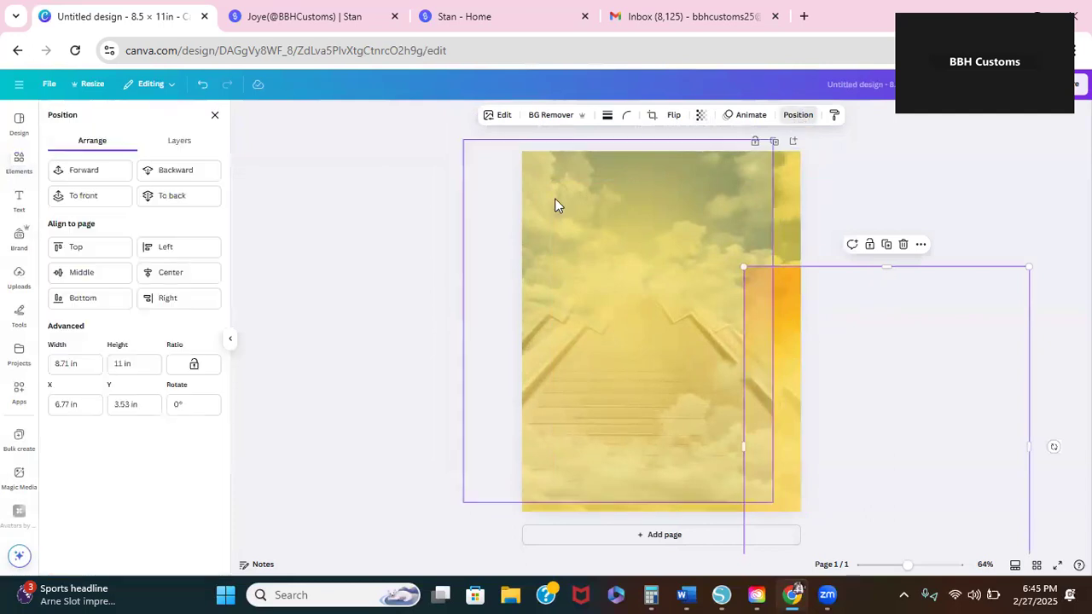
pyautogui.click(104, 171)
pyautogui.click(605, 366)
pyautogui.moveTo(604, 365); pyautogui.dragTo(646, 369)
# Step: Move the orange image over the whole page and set its transparency to 6
pyautogui.click(755, 381)
pyautogui.moveTo(792, 398); pyautogui.dragTo(569, 278)
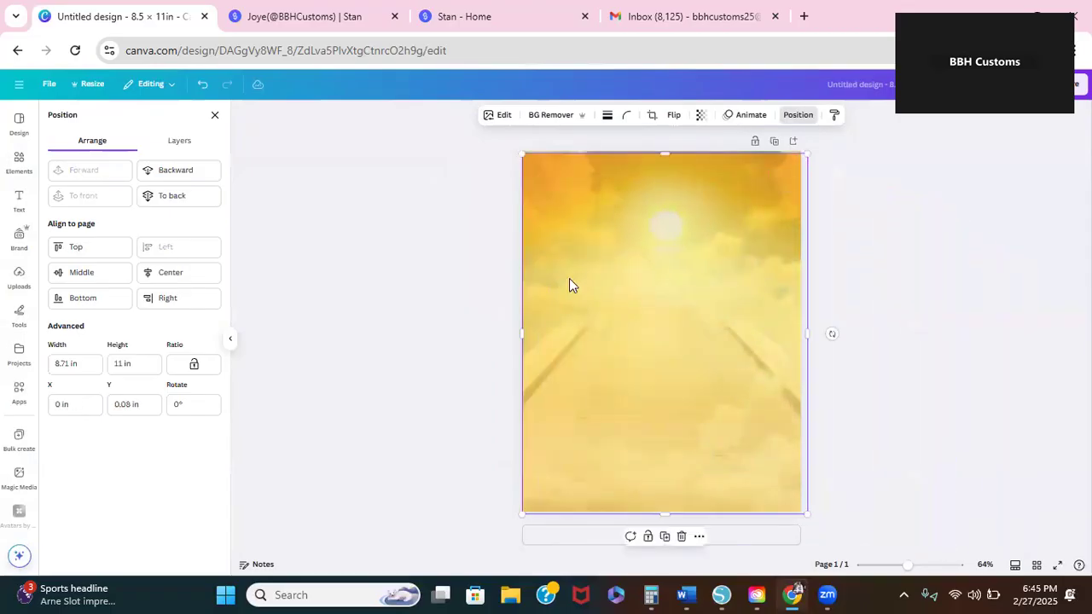
pyautogui.click(701, 114)
pyautogui.moveTo(689, 164); pyautogui.dragTo(649, 168)
pyautogui.click(473, 244)
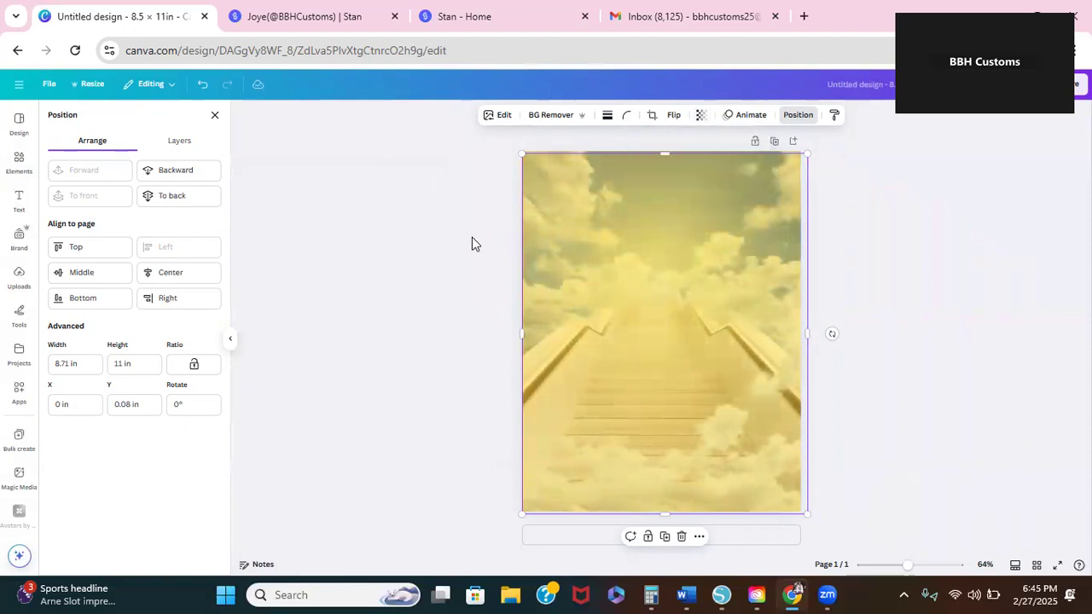
pyautogui.click(475, 244)
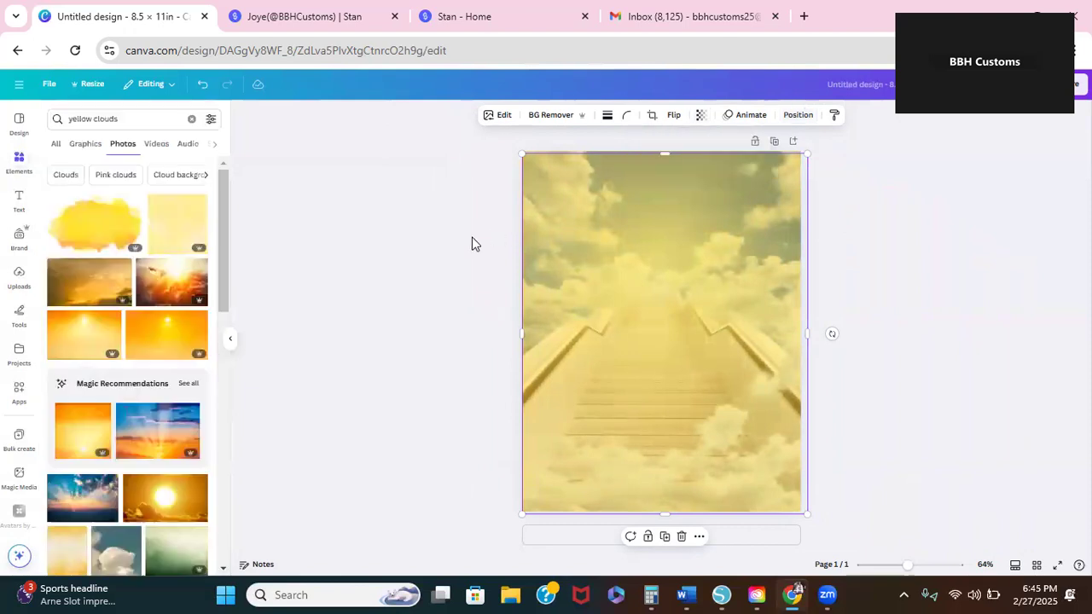
# Step: Add the yellow cloud photo along the page bottom with a semi-transparent copy beside it
pyautogui.click(92, 225)
pyautogui.moveTo(673, 344); pyautogui.dragTo(640, 429)
pyautogui.moveTo(639, 436); pyautogui.dragTo(635, 445)
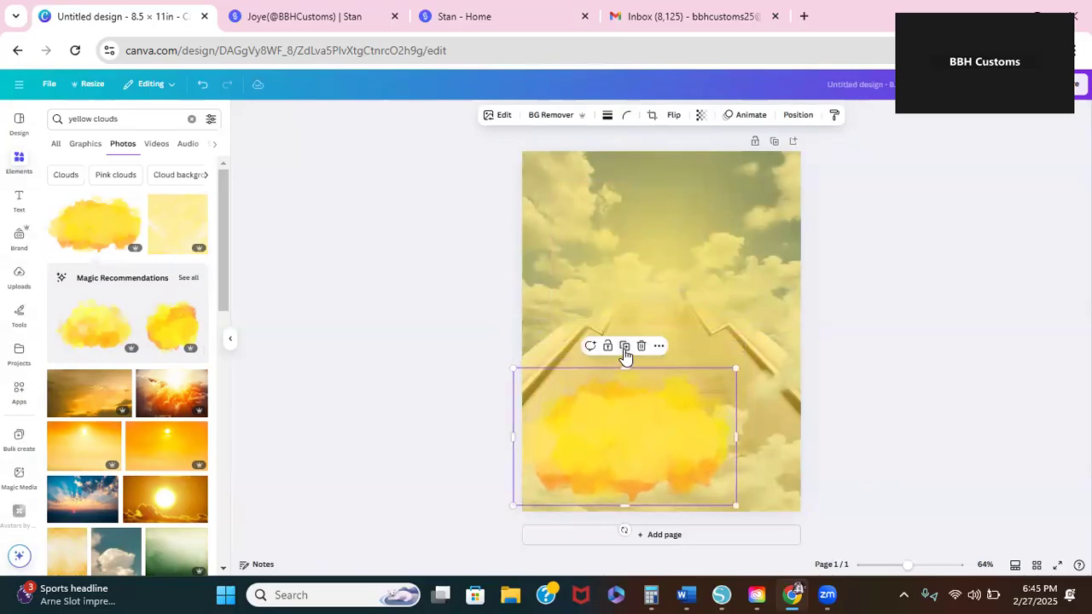
pyautogui.click(627, 348)
pyautogui.moveTo(643, 429); pyautogui.dragTo(559, 458)
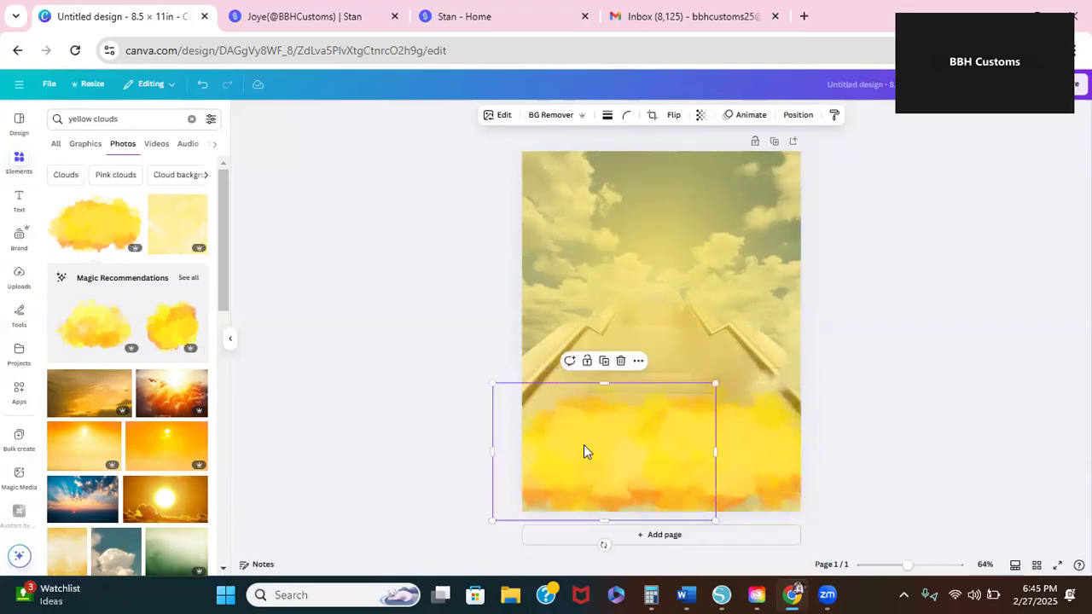
pyautogui.click(705, 117)
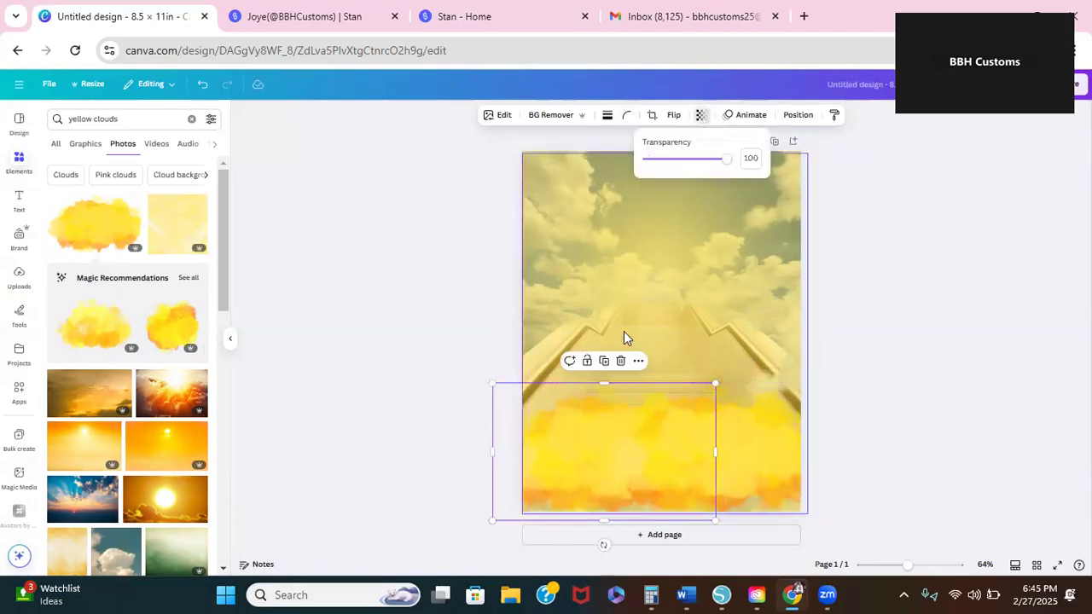
pyautogui.moveTo(726, 158); pyautogui.dragTo(689, 162)
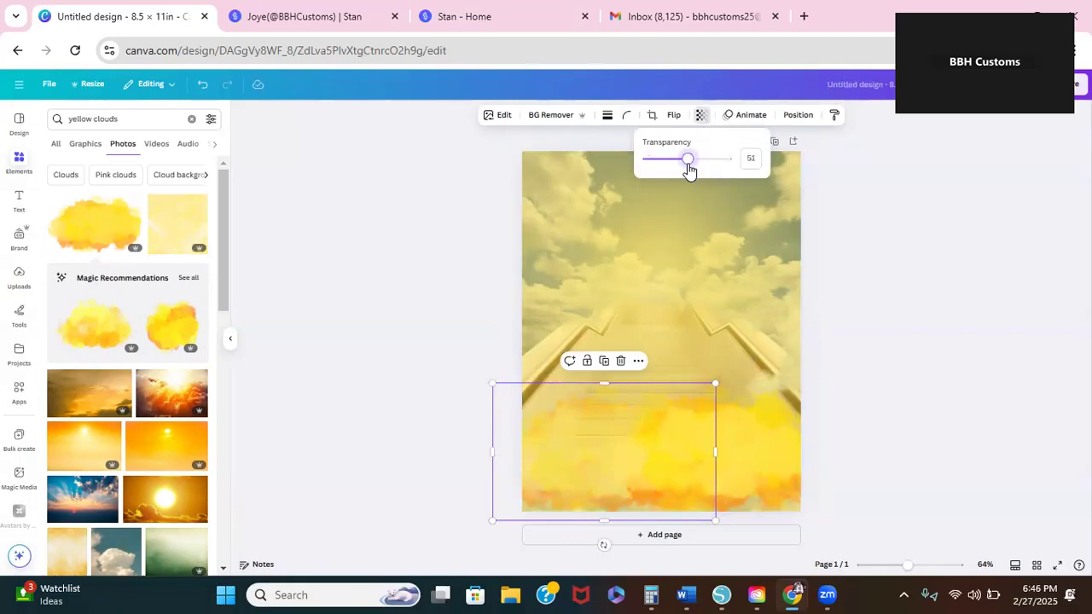
pyautogui.moveTo(622, 451); pyautogui.dragTo(738, 456)
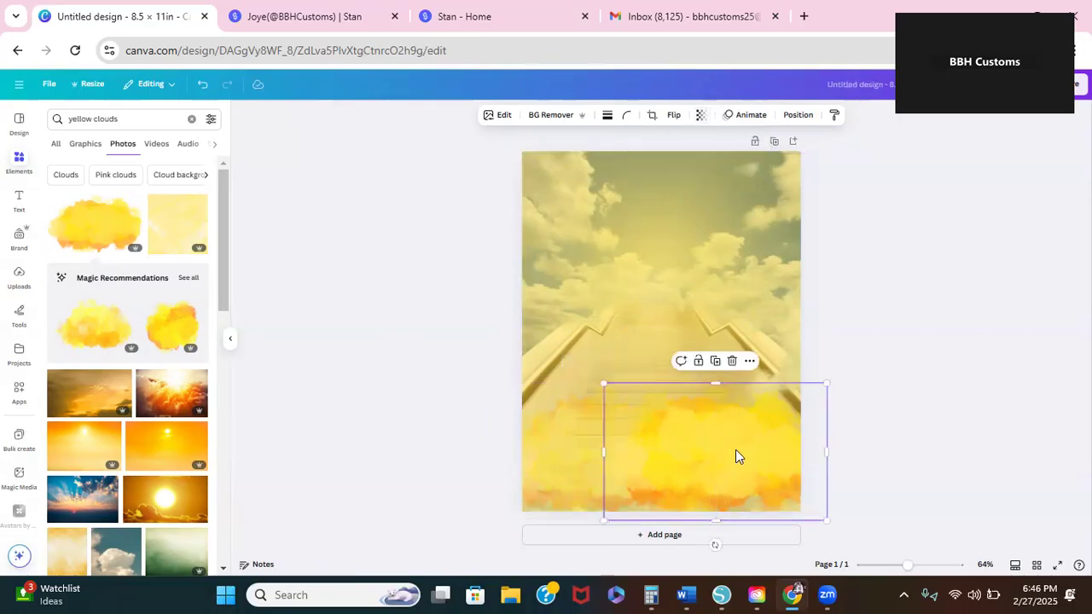
# Step: Fade the cloud to 61 transparency and place duplicates along the top of the page
pyautogui.click(700, 115)
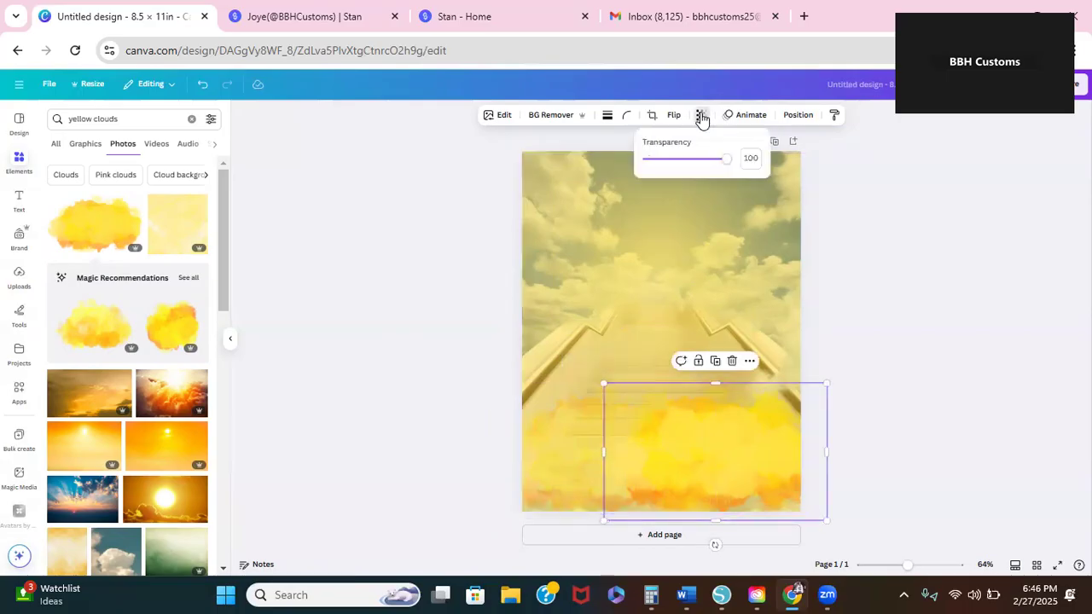
pyautogui.moveTo(727, 161); pyautogui.dragTo(695, 159)
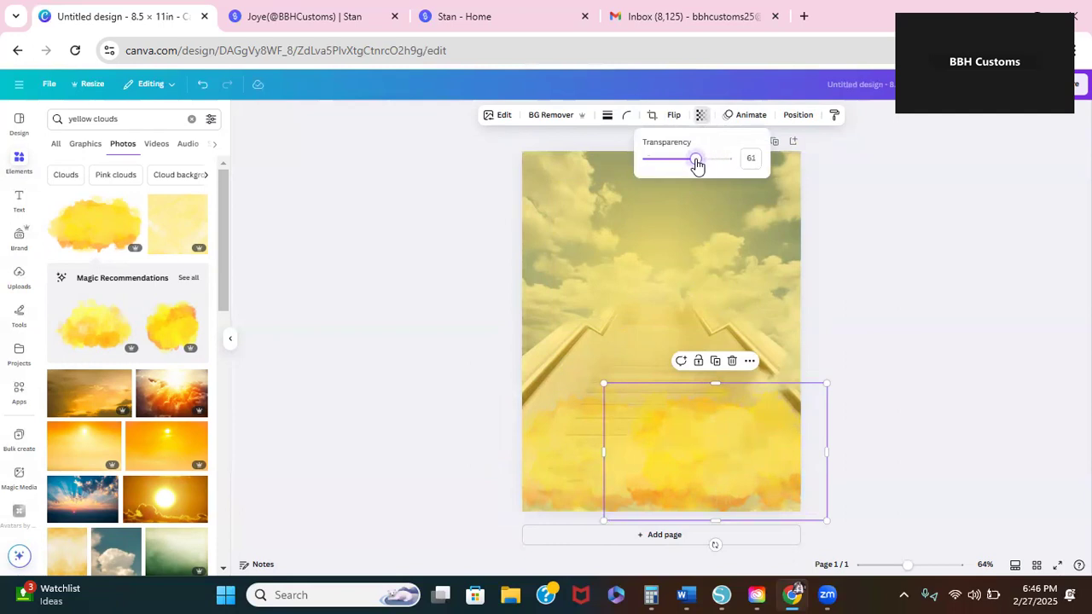
pyautogui.click(715, 361)
pyautogui.moveTo(720, 455); pyautogui.dragTo(593, 152)
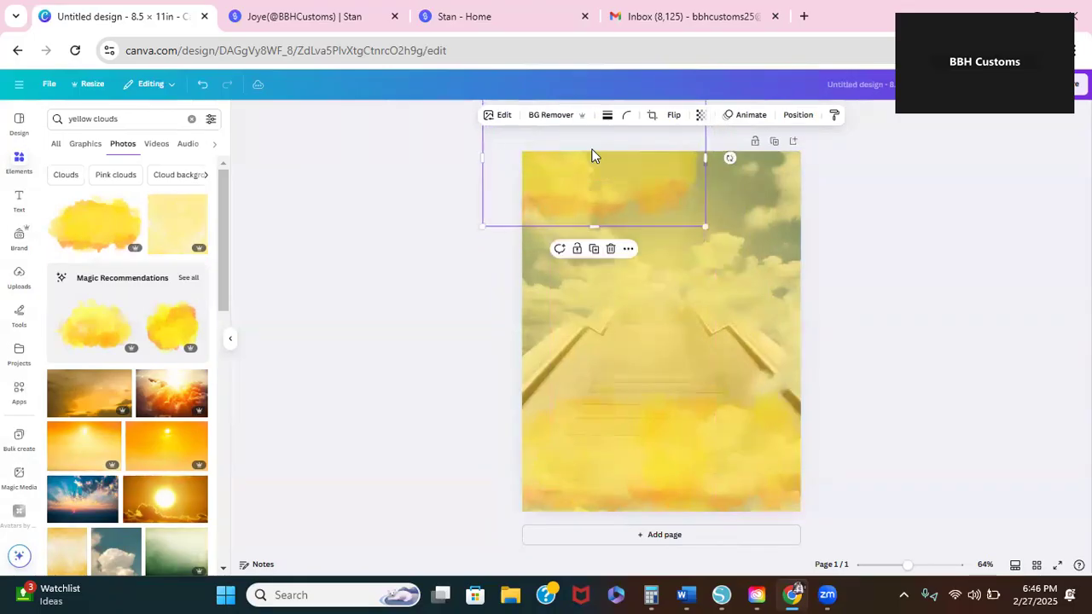
pyautogui.click(683, 437)
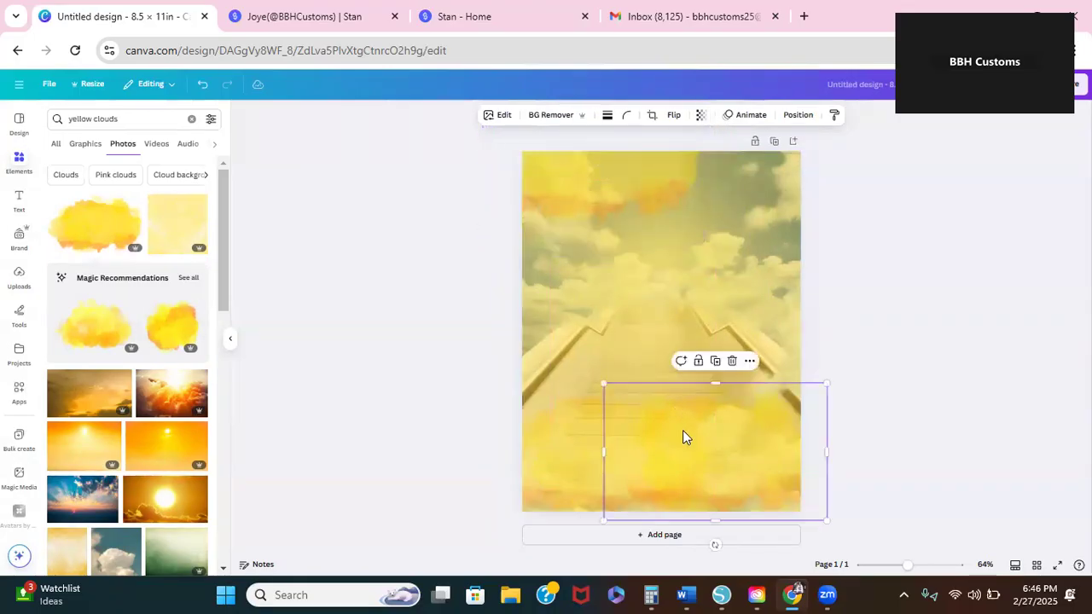
pyautogui.click(720, 367)
pyautogui.moveTo(721, 447); pyautogui.dragTo(737, 144)
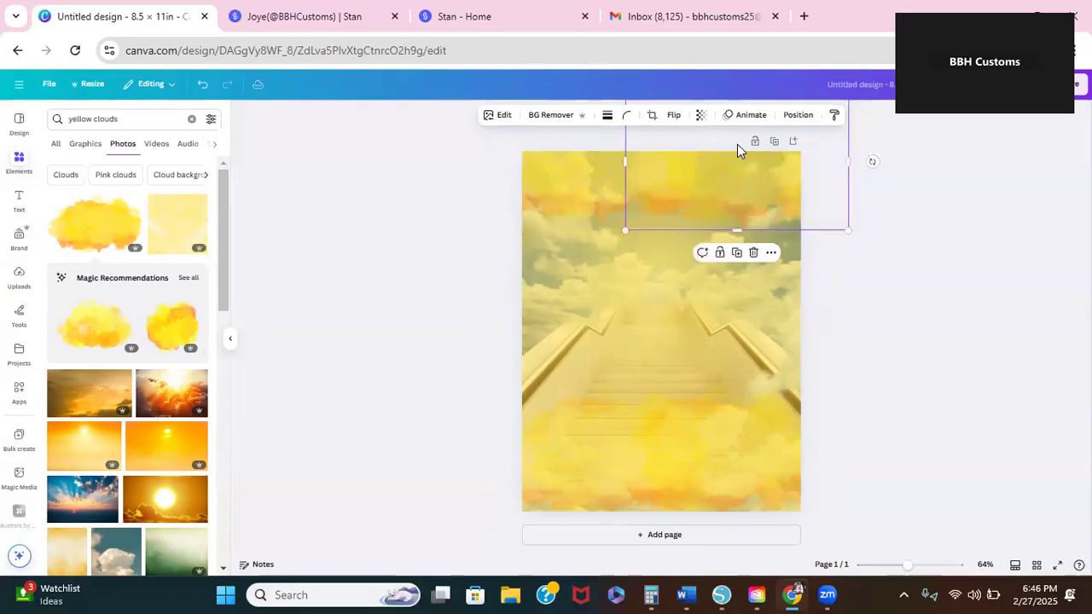
pyautogui.click(505, 268)
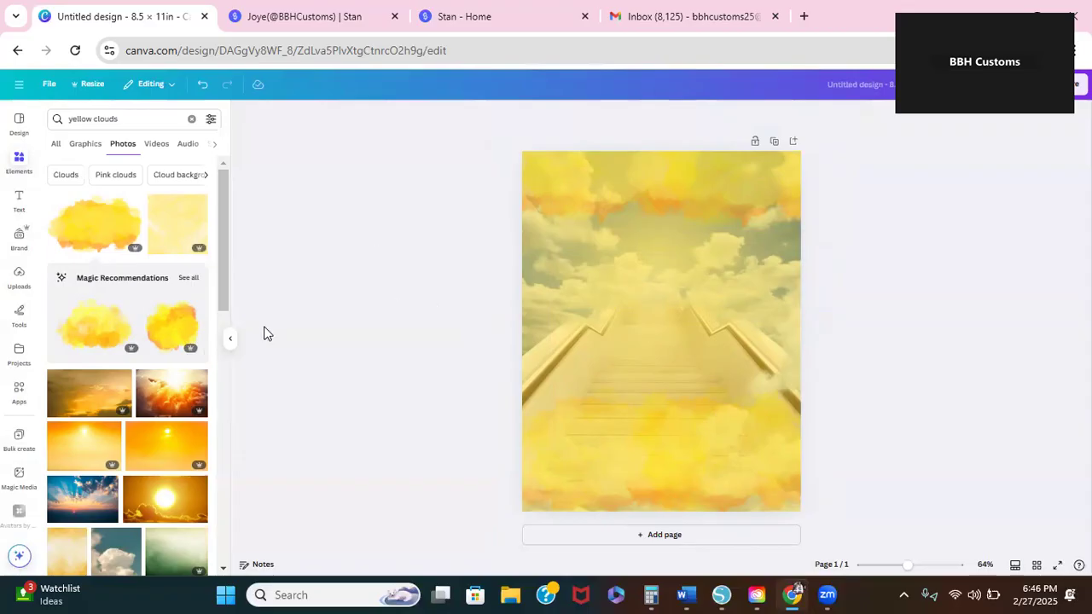
# Step: Replace the 'yellow clouds' Elements search with 'ANGEL WINGS' and browse the photo results
pyautogui.click(117, 119)
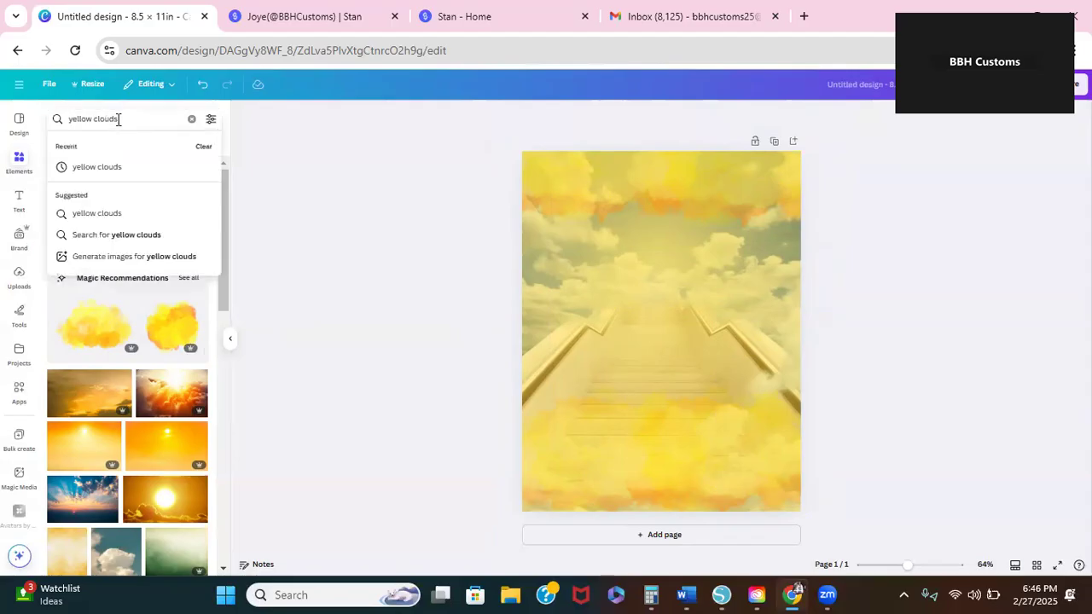
pyautogui.moveTo(117, 119); pyautogui.dragTo(56, 119)
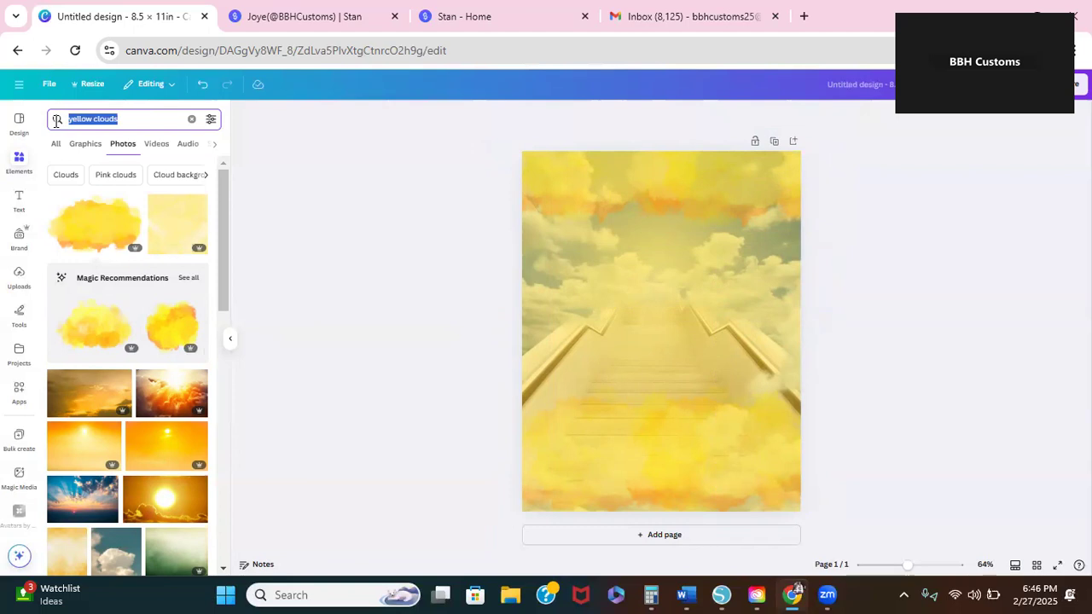
pyautogui.write('A')
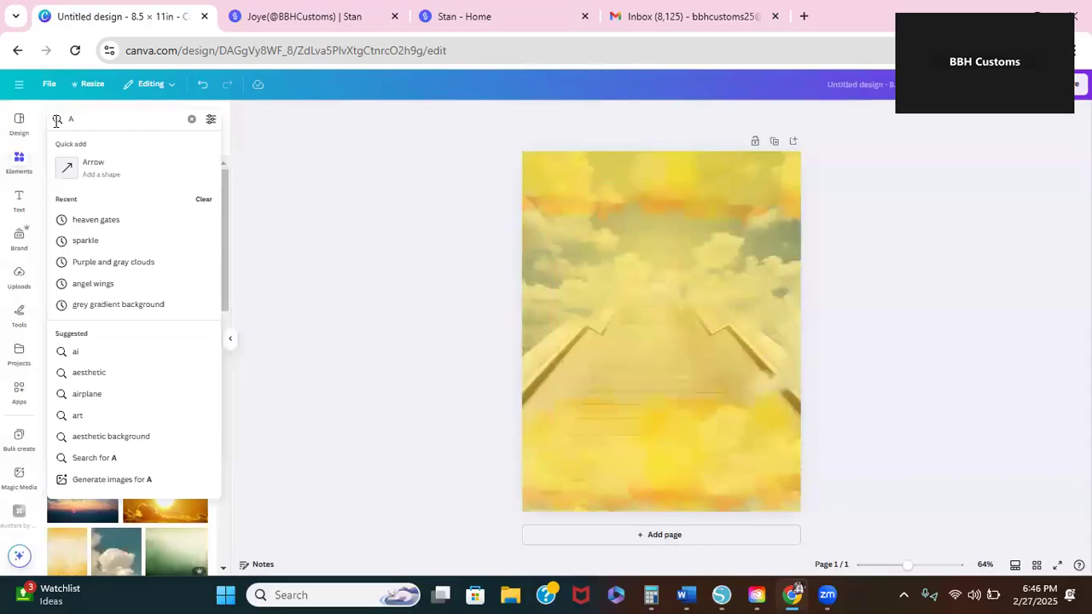
pyautogui.write('NGEL WINGS')
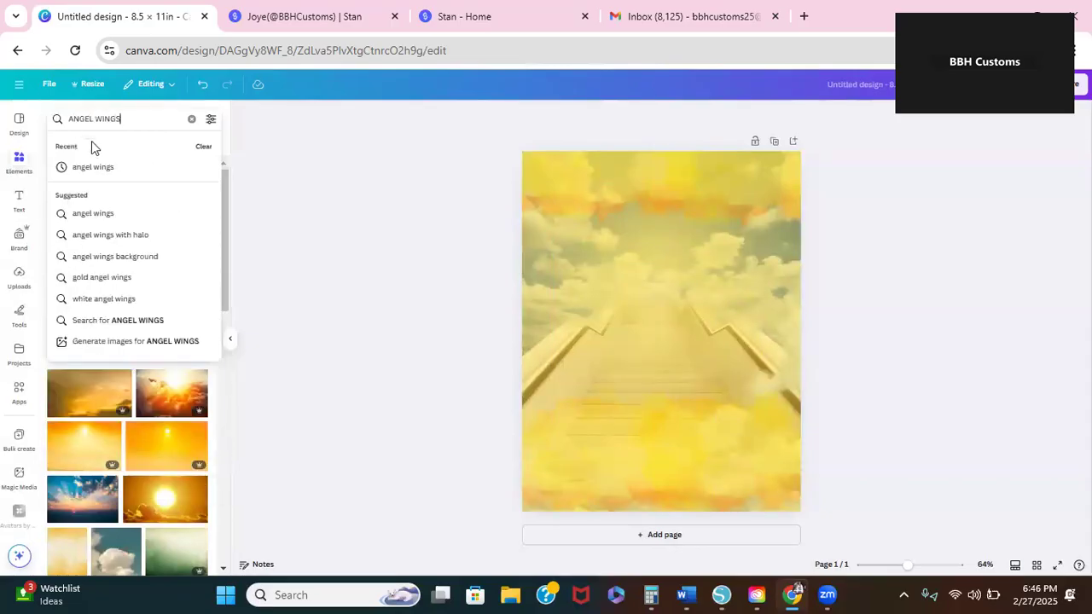
pyautogui.click(107, 169)
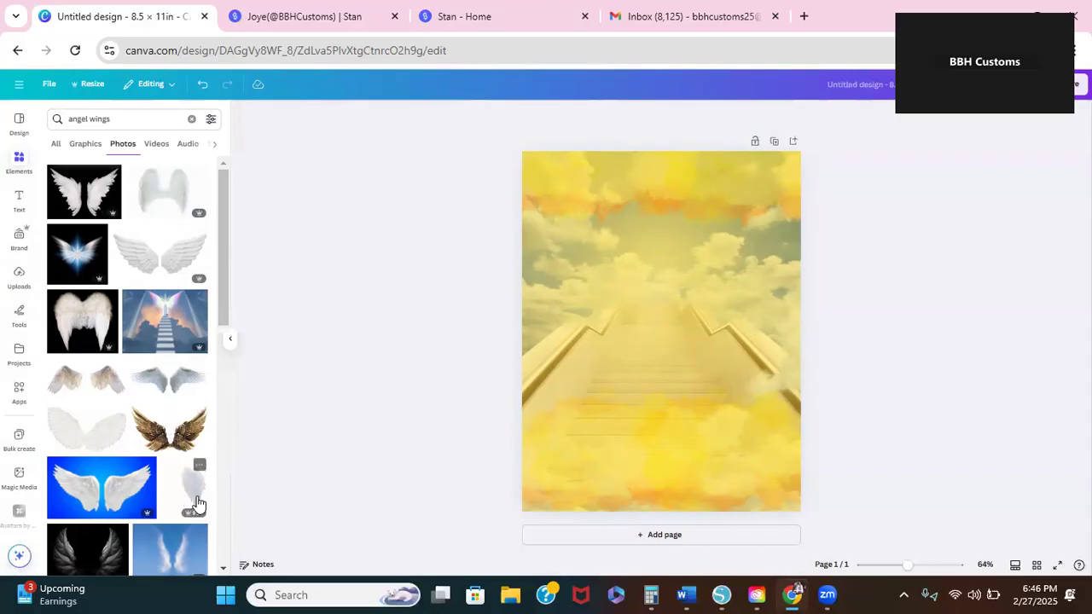
pyautogui.scroll(-5, 224, 522)
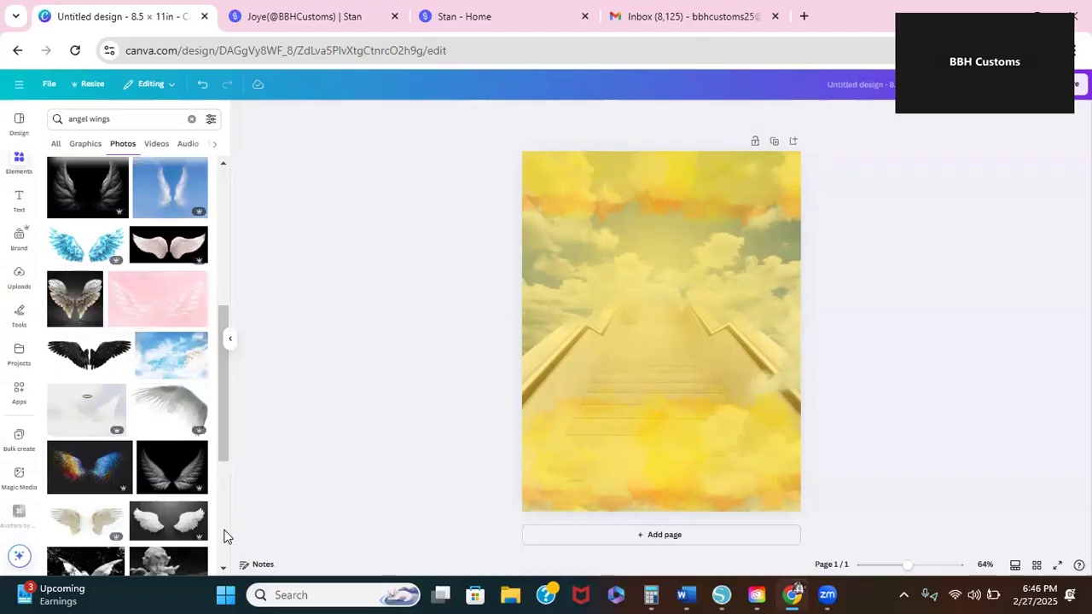
pyautogui.scroll(-3, 226, 533)
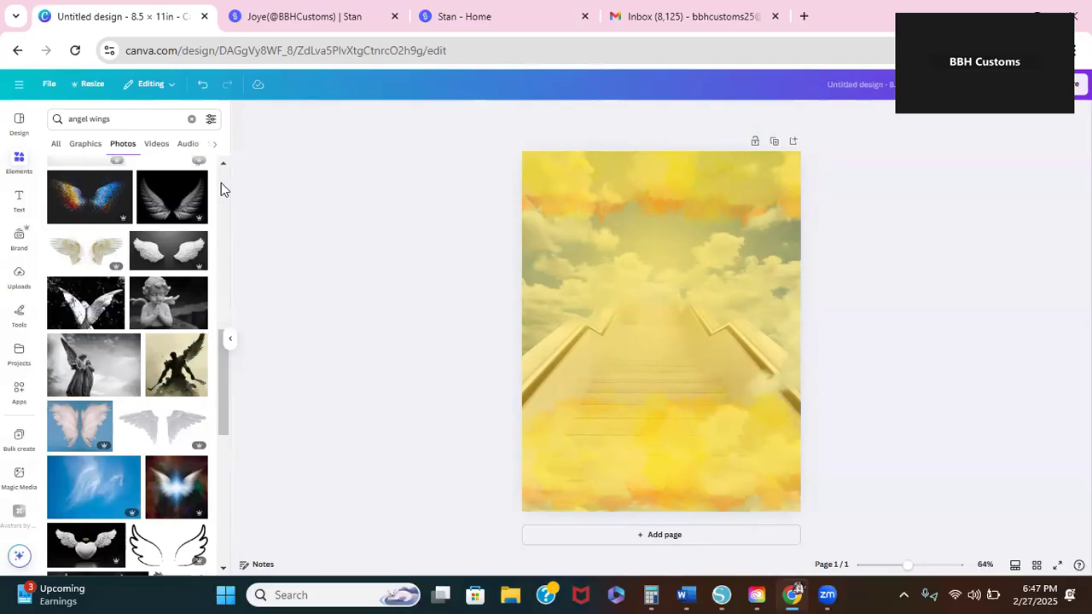
pyautogui.scroll(2, 220, 180)
pyautogui.scroll(2, 221, 179)
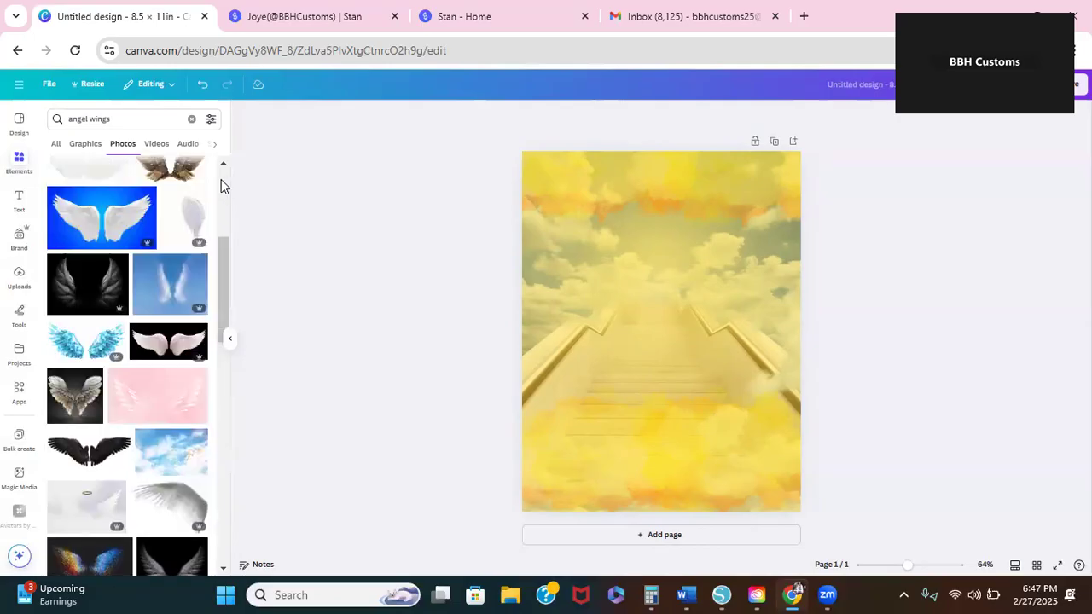
pyautogui.scroll(3, 221, 180)
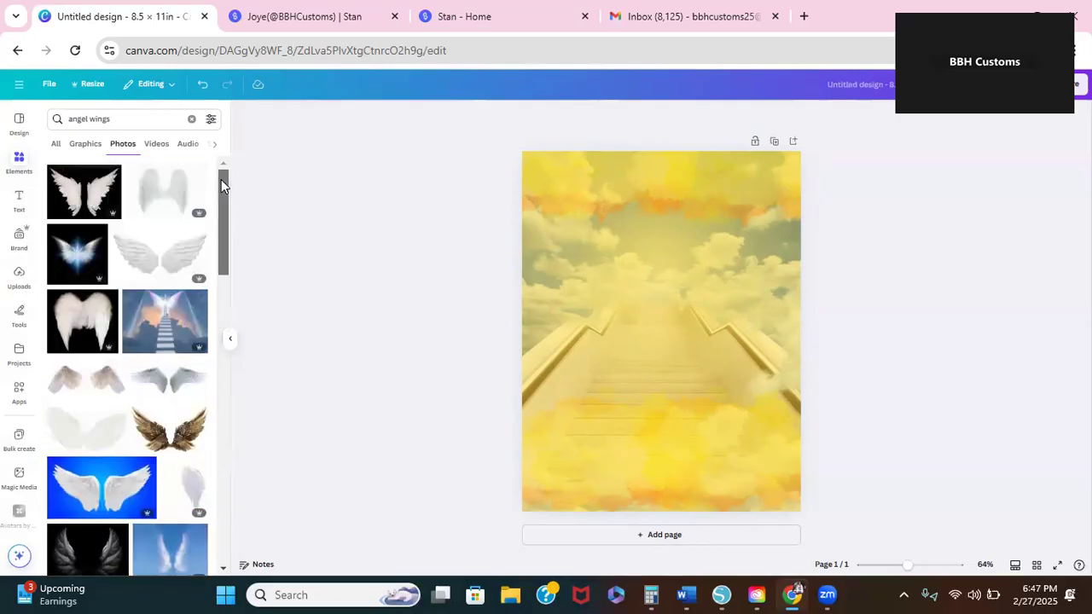
# Step: Add the white angel wings photo, remove its black background, and centre it over the staircase
pyautogui.click(98, 195)
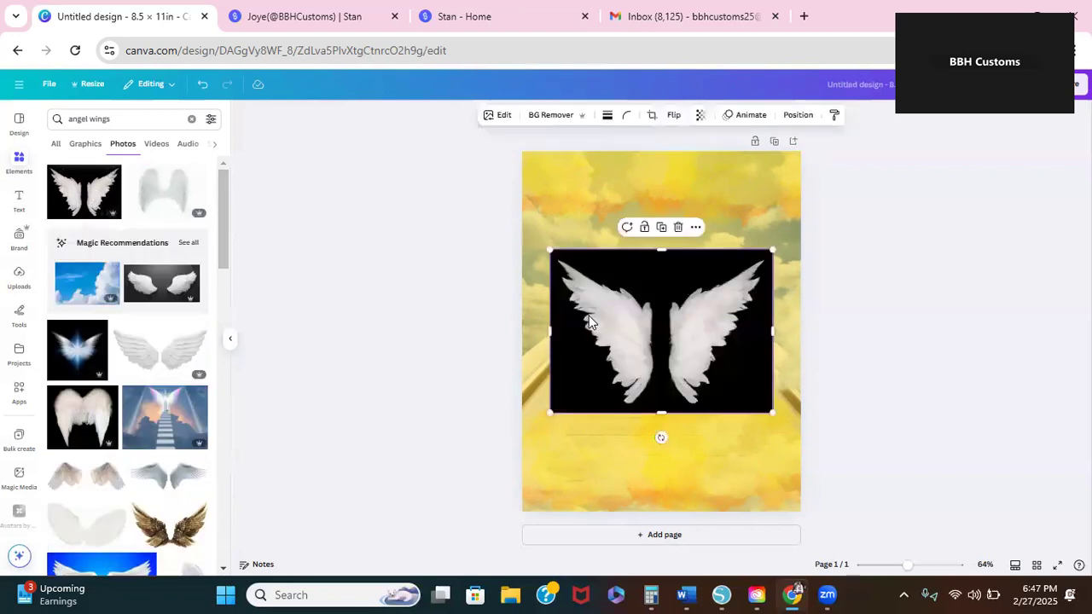
pyautogui.moveTo(620, 335); pyautogui.dragTo(620, 284)
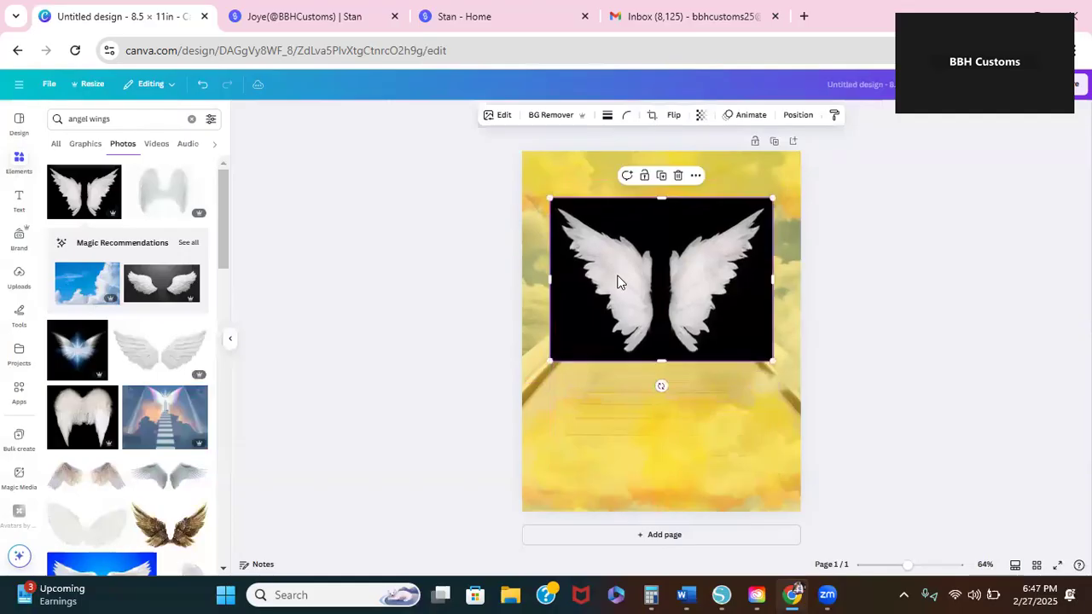
pyautogui.click(549, 117)
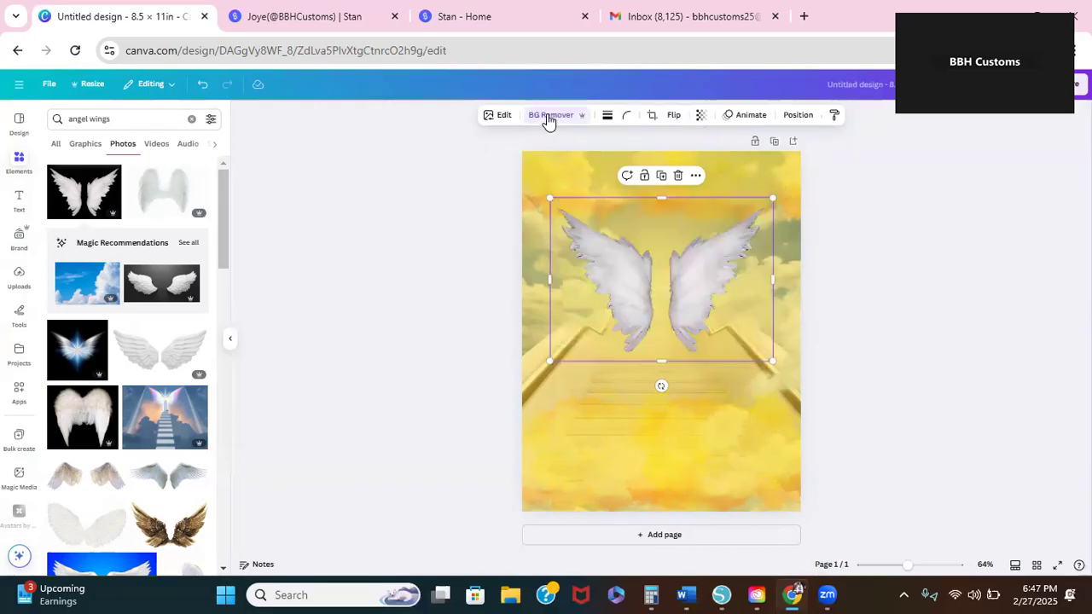
pyautogui.moveTo(638, 295); pyautogui.dragTo(638, 349)
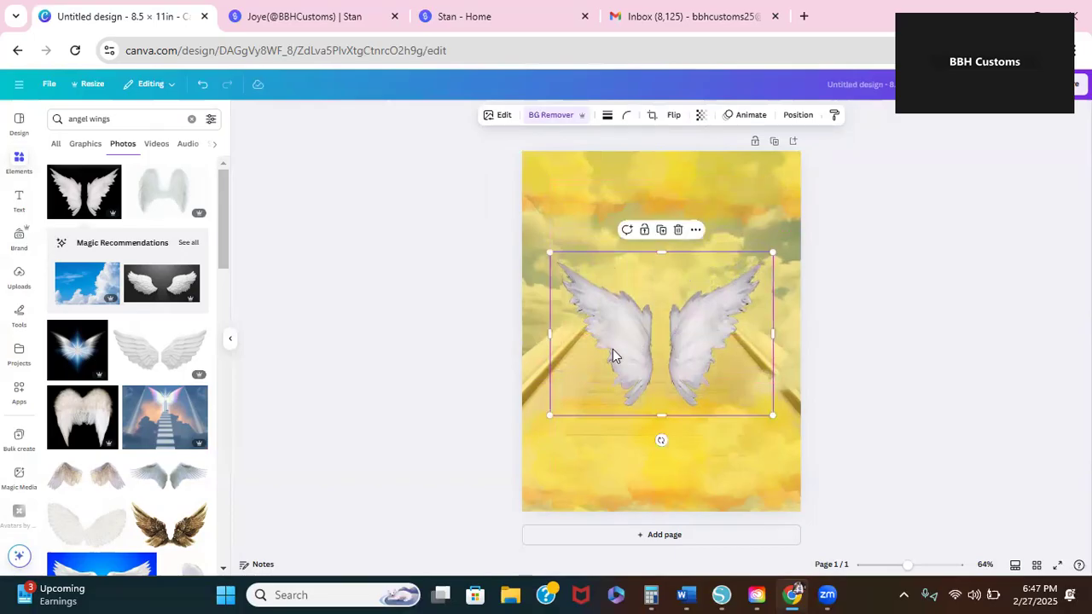
pyautogui.click(448, 318)
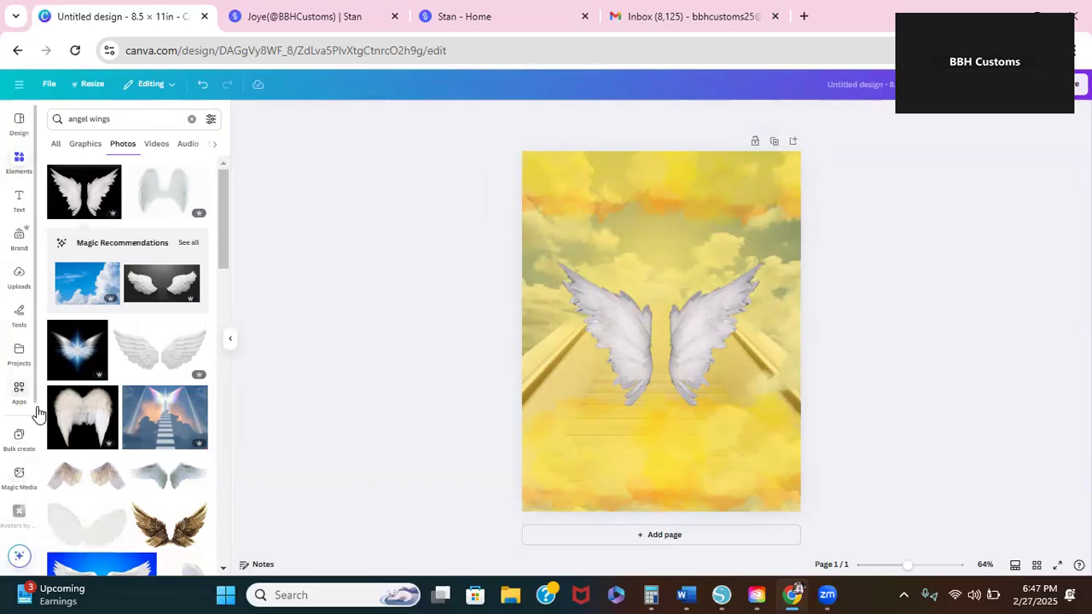
# Step: Collapse the side panel, glance at Bulk create, and select the cloud and stairway images
pyautogui.click(234, 342)
pyautogui.moveTo(22, 383)
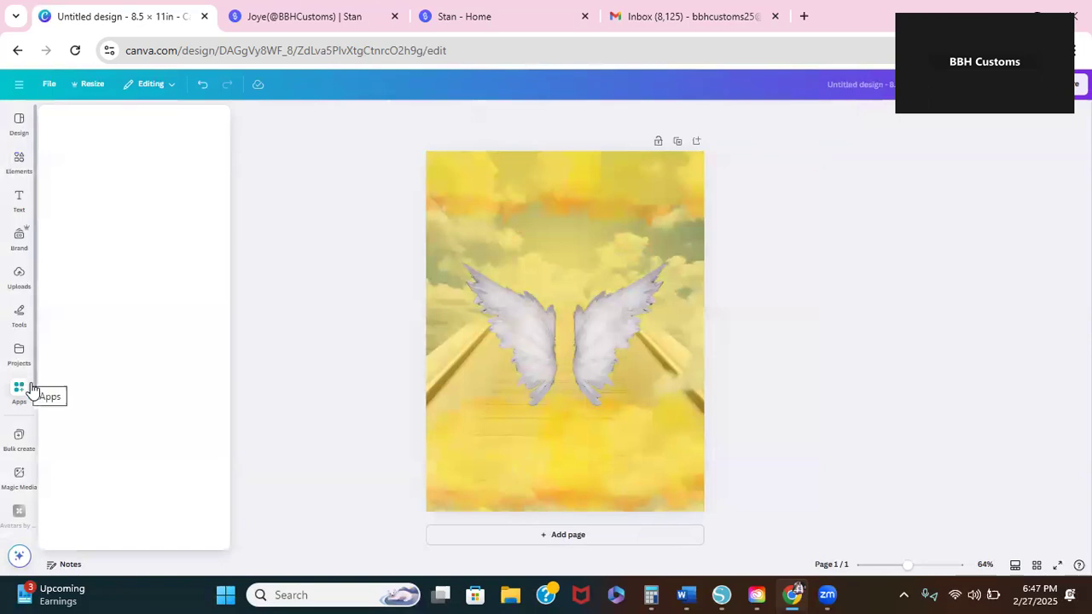
pyautogui.click(37, 432)
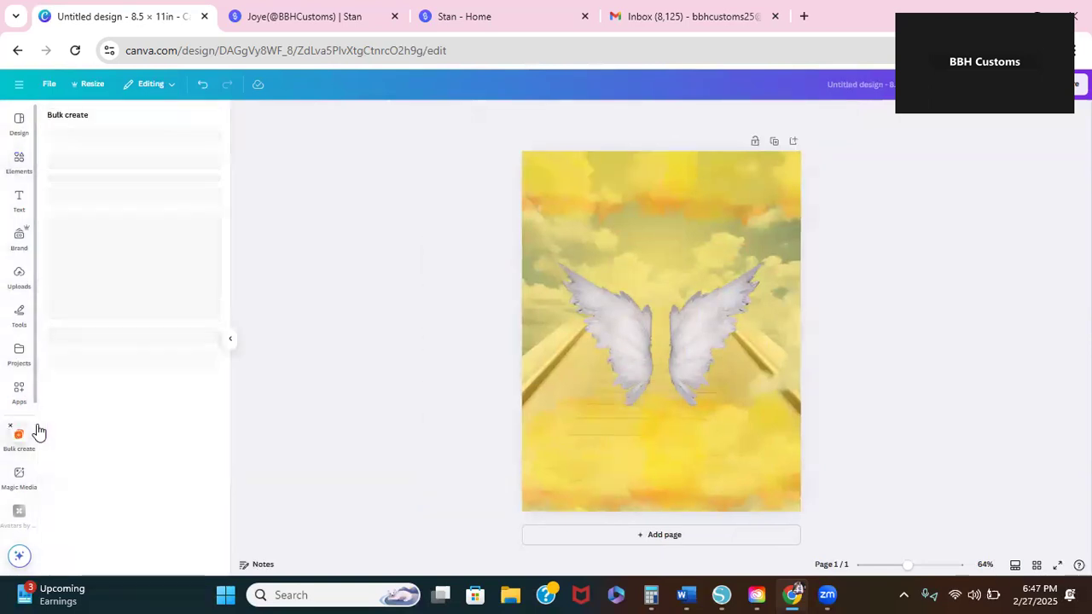
pyautogui.click(36, 437)
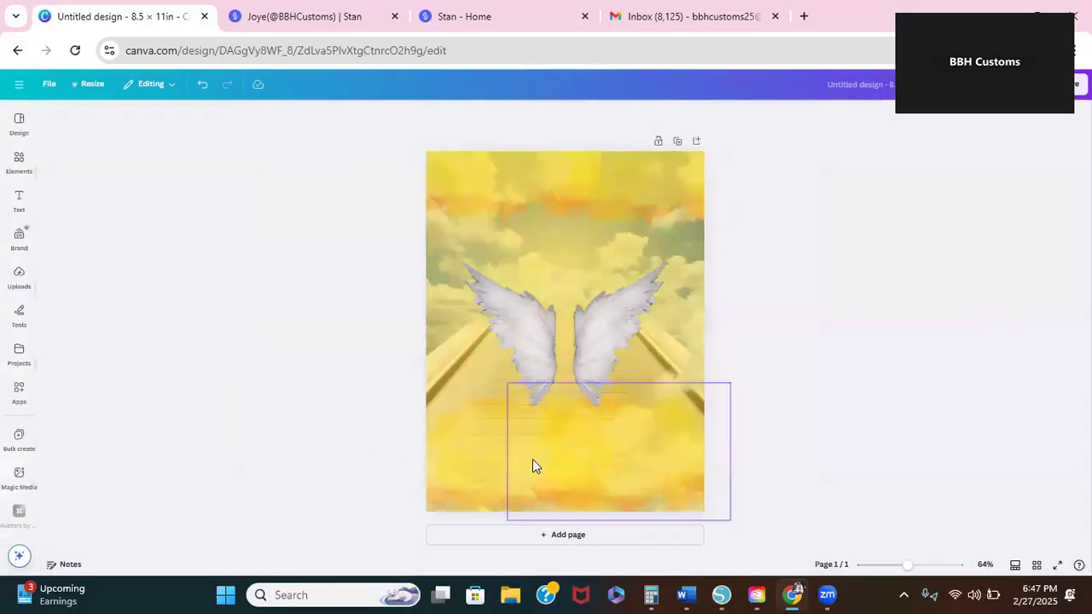
pyautogui.click(533, 466)
pyautogui.click(441, 369)
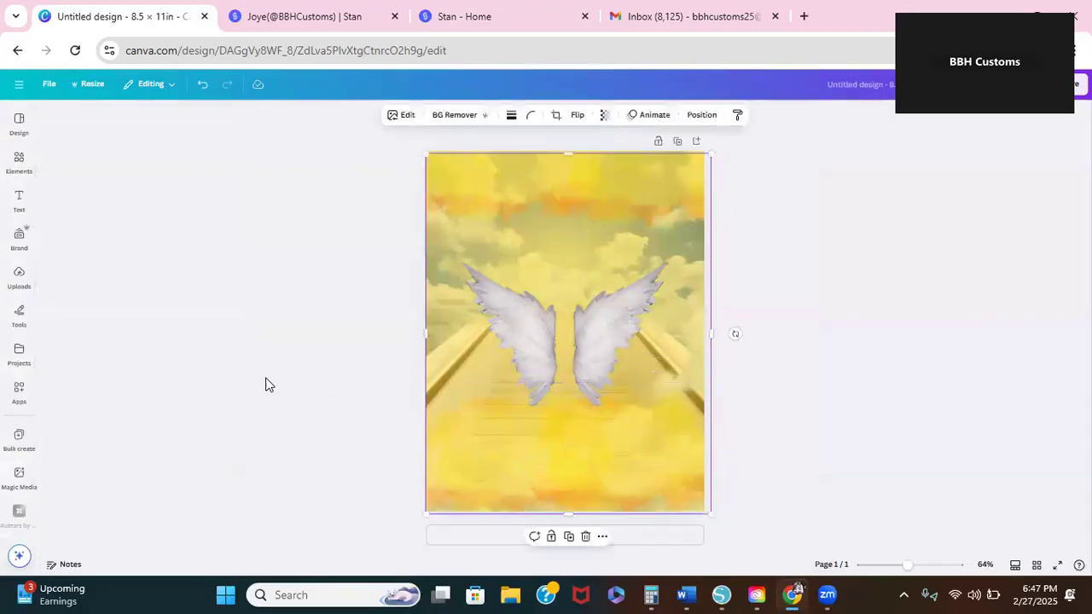
# Step: Browse Projects and Apps, then open Magic Media and click into its prompt box
pyautogui.click(29, 354)
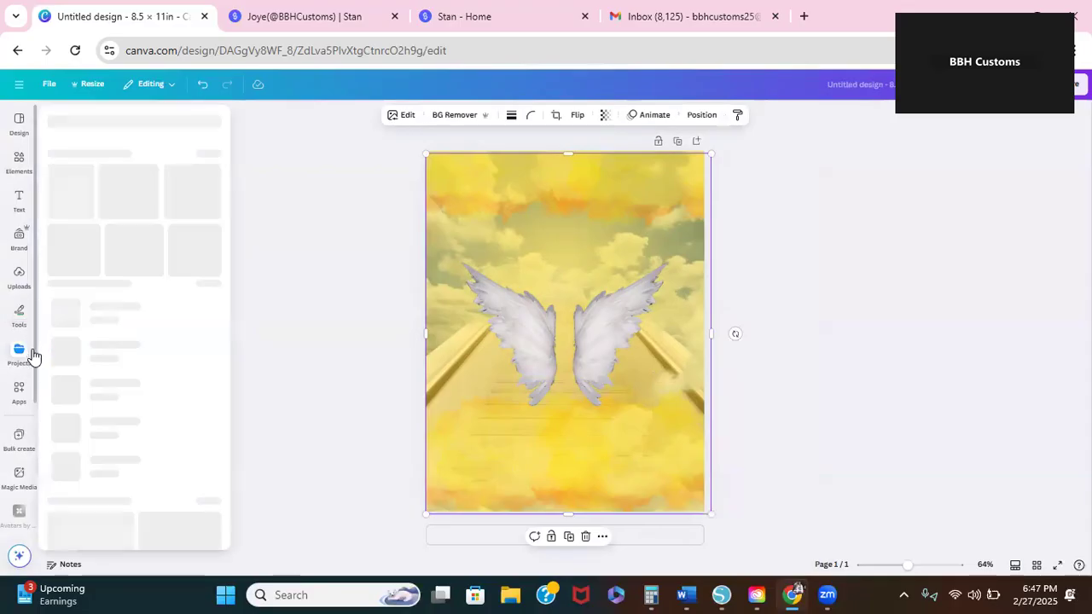
pyautogui.click(32, 416)
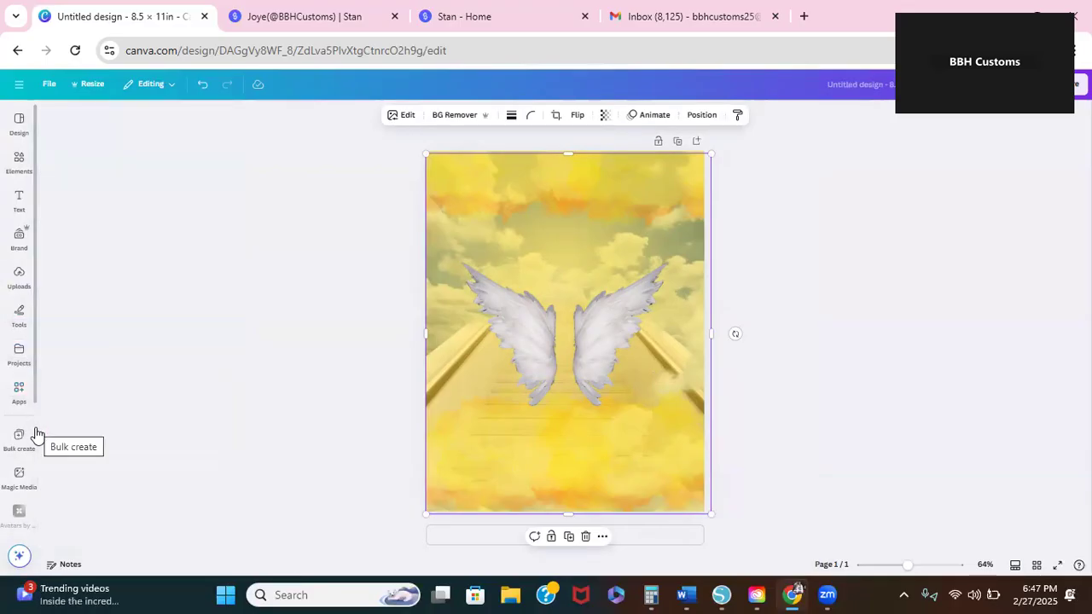
pyautogui.click(22, 476)
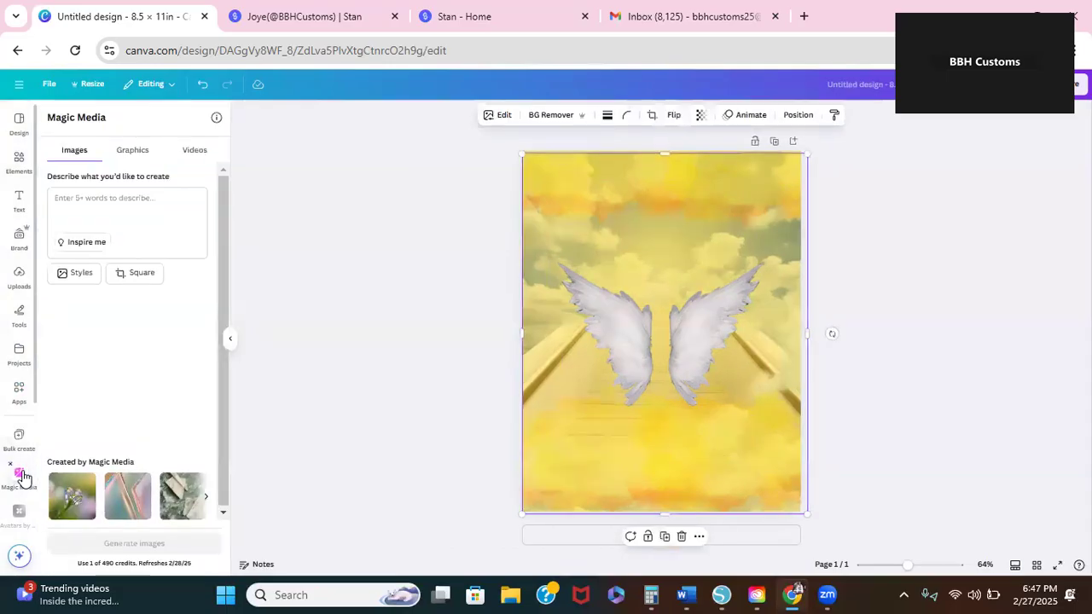
pyautogui.click(68, 198)
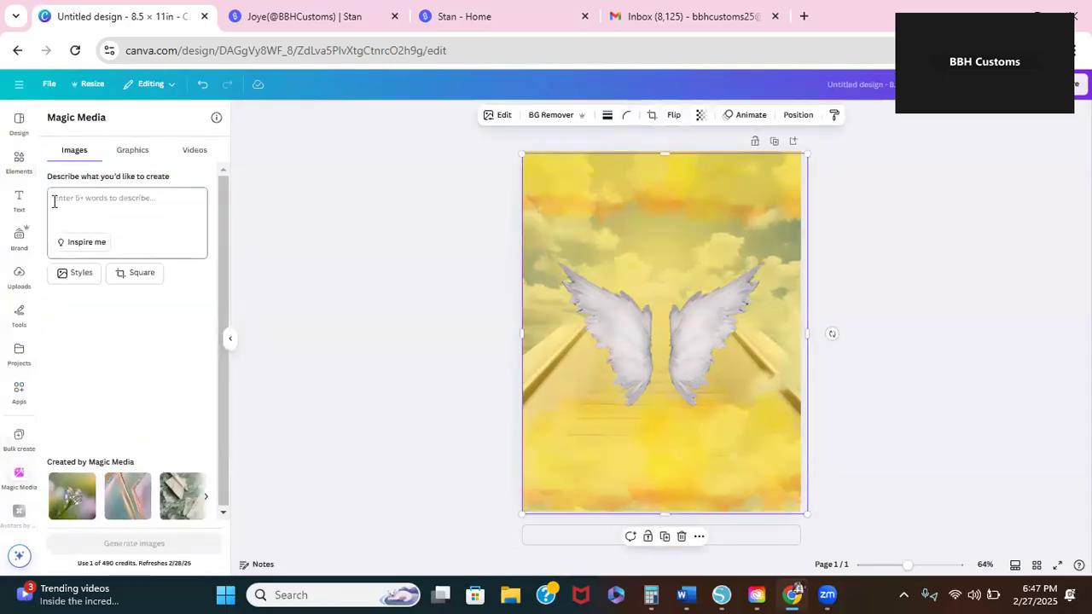
pyautogui.click(52, 200)
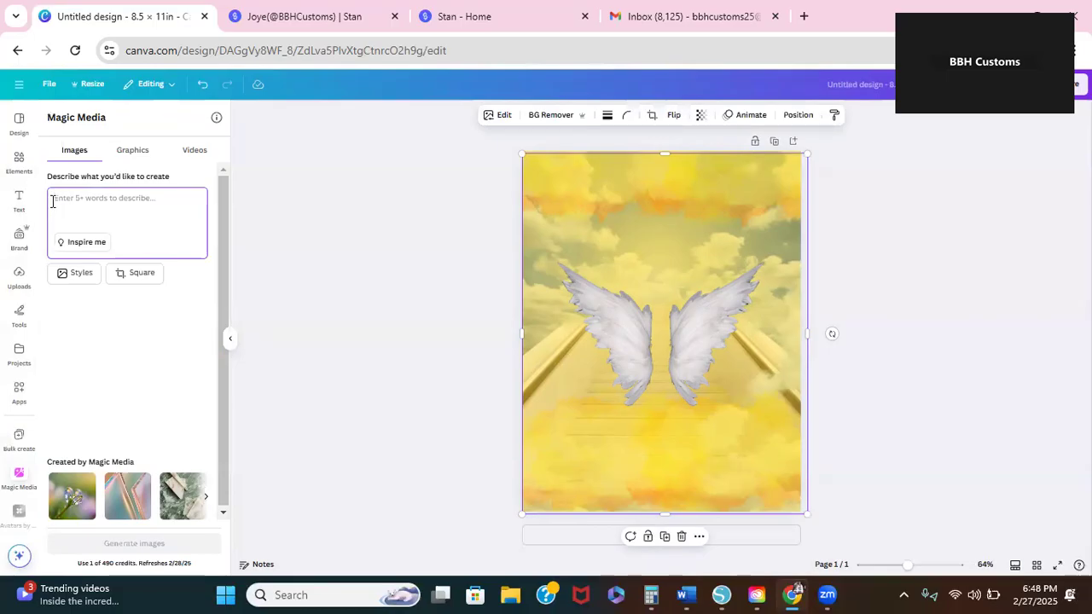
# Step: Generate images of an African American female with long wavy hair, yellow pants suit, pearl stud earrings
pyautogui.write('A')
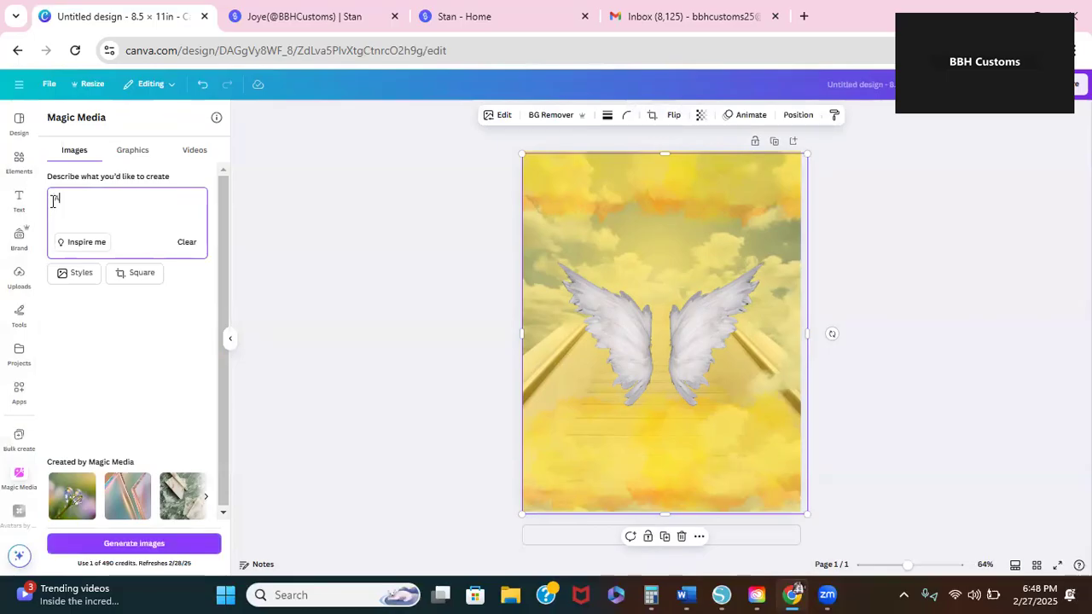
pyautogui.write('frican American Fe')
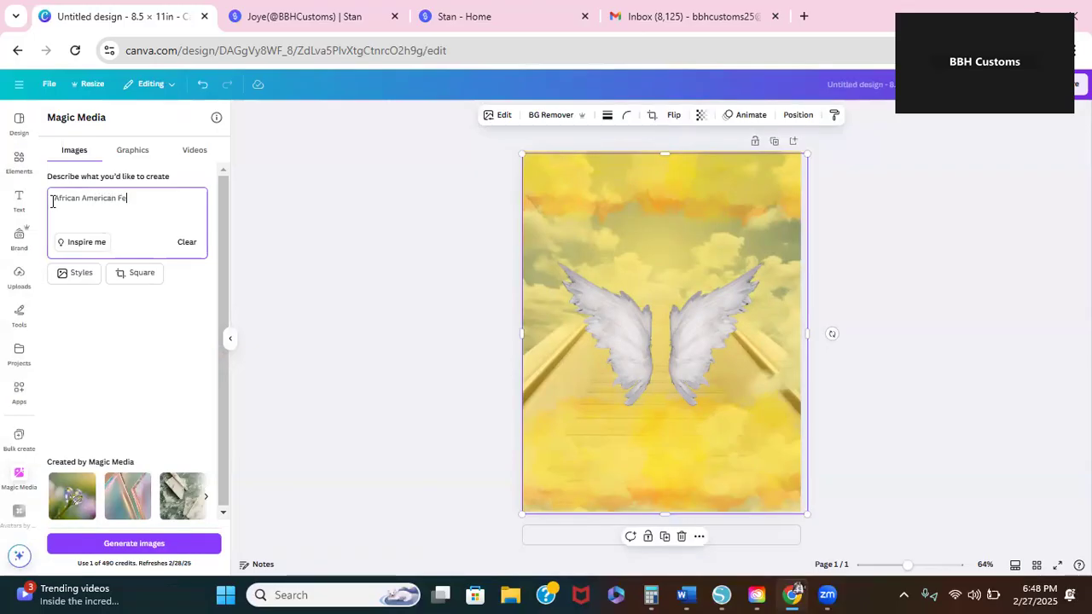
pyautogui.write('male')
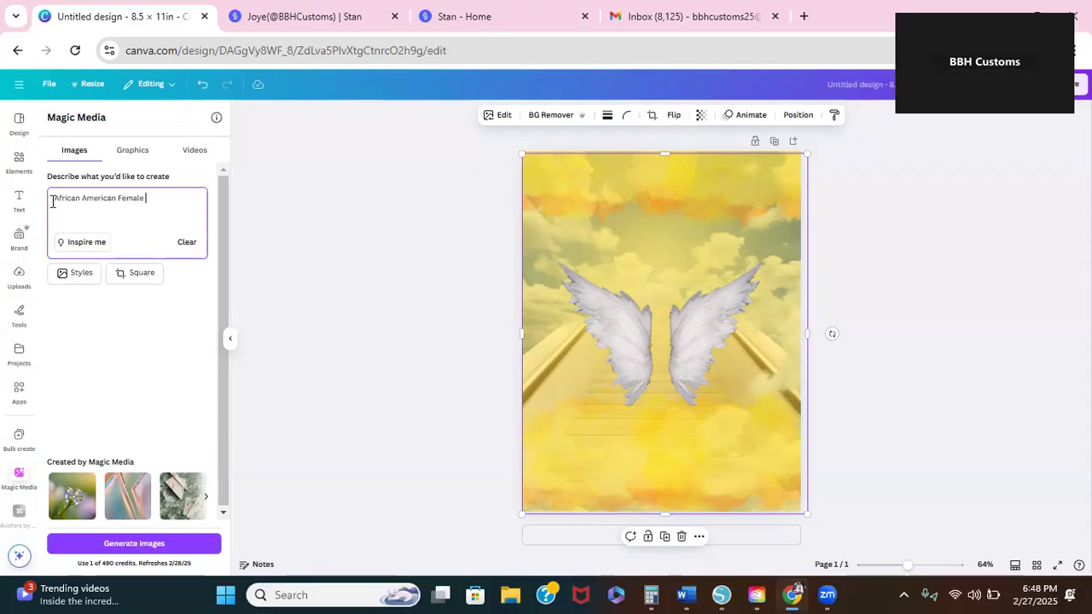
pyautogui.write(' with long body wave ')
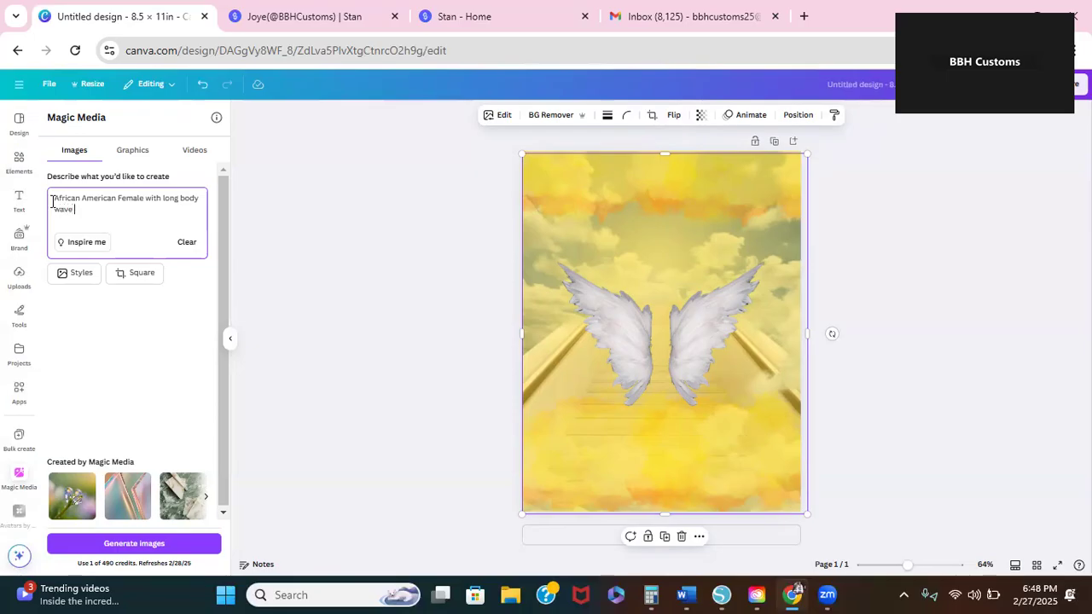
pyautogui.write('flowing hair wearing a')
pyautogui.write('y')
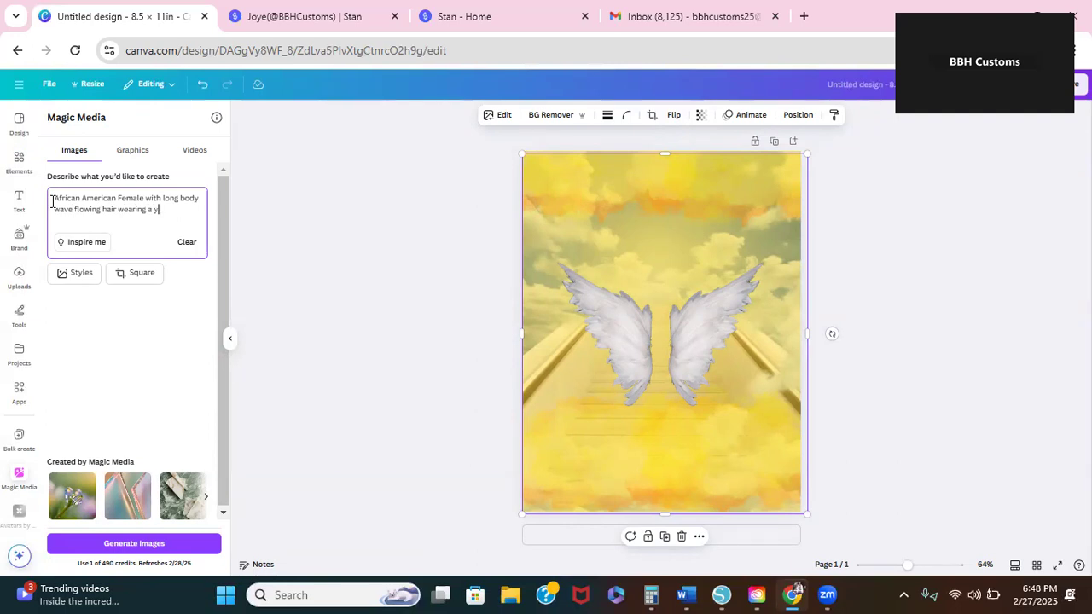
pyautogui.write('ellow womens p')
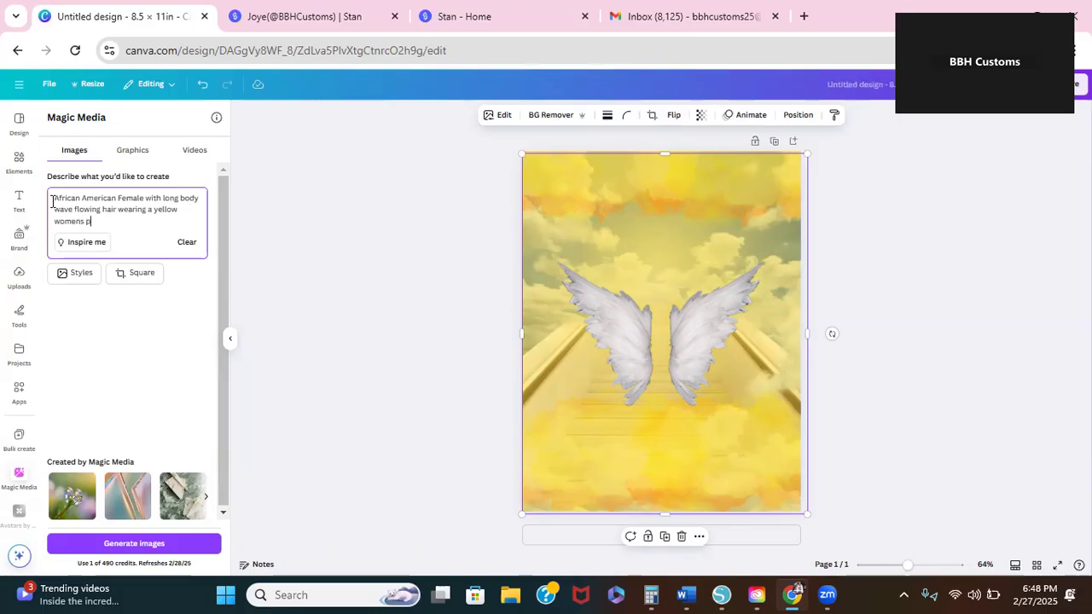
pyautogui.write('ants')
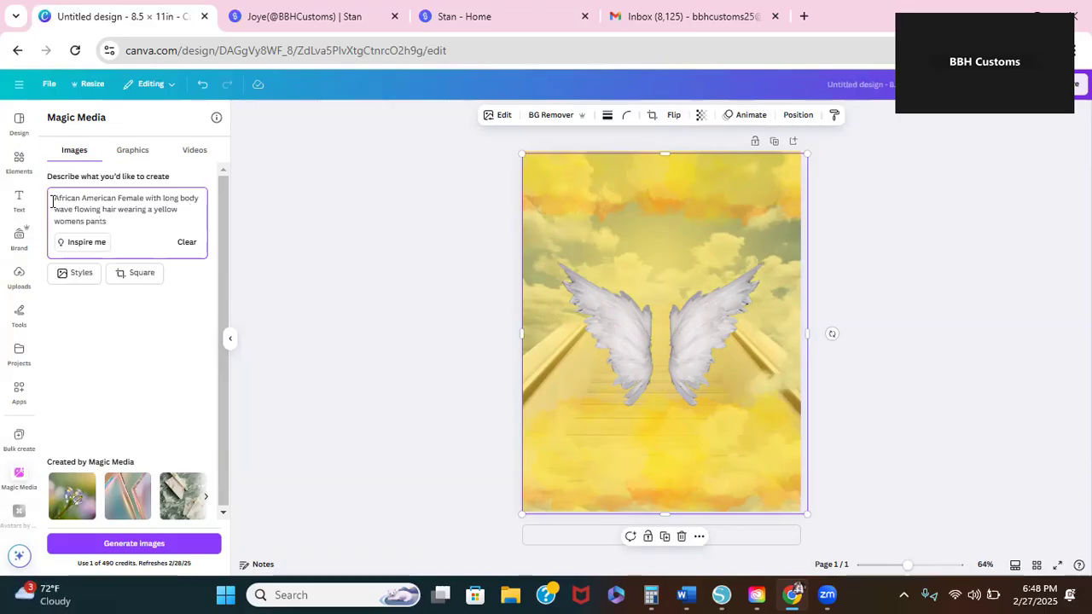
pyautogui.write(' suite with ')
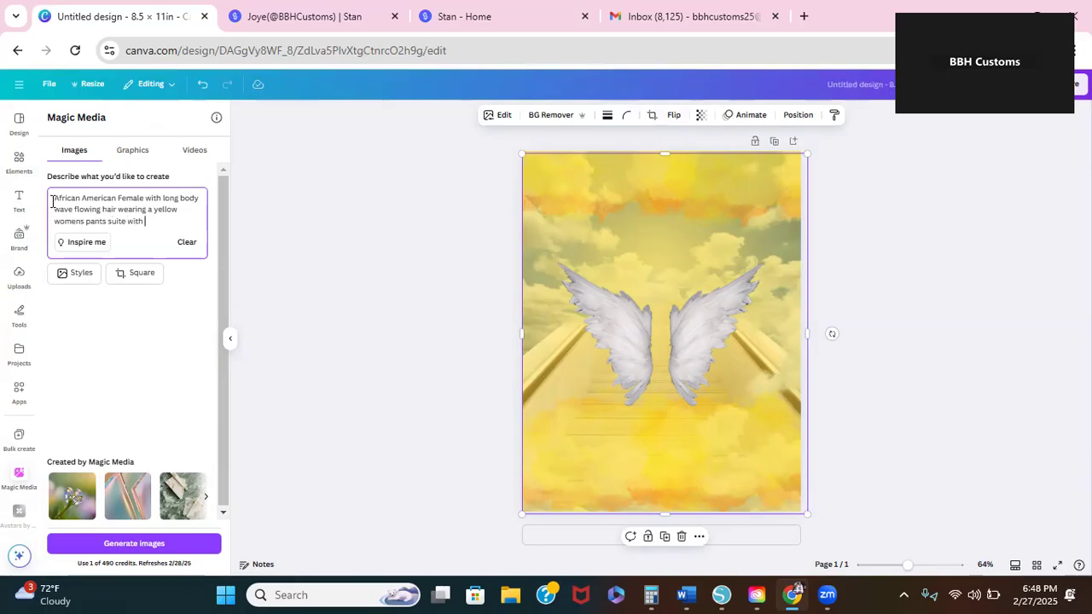
pyautogui.write('a ful')
pyautogui.write('l body pose')
pyautogui.write('wit')
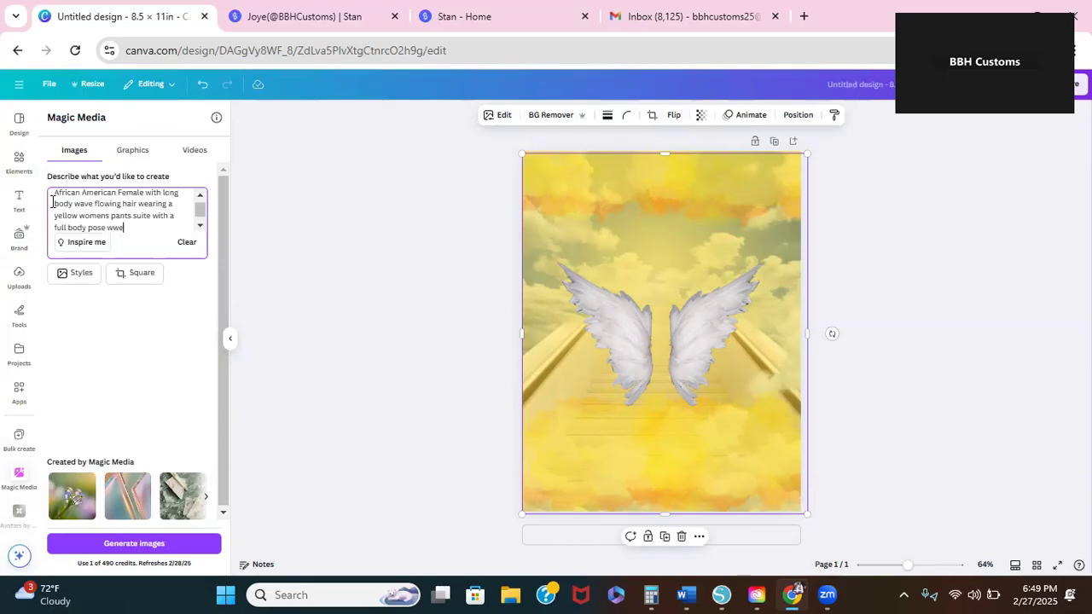
pyautogui.write('ing pear')
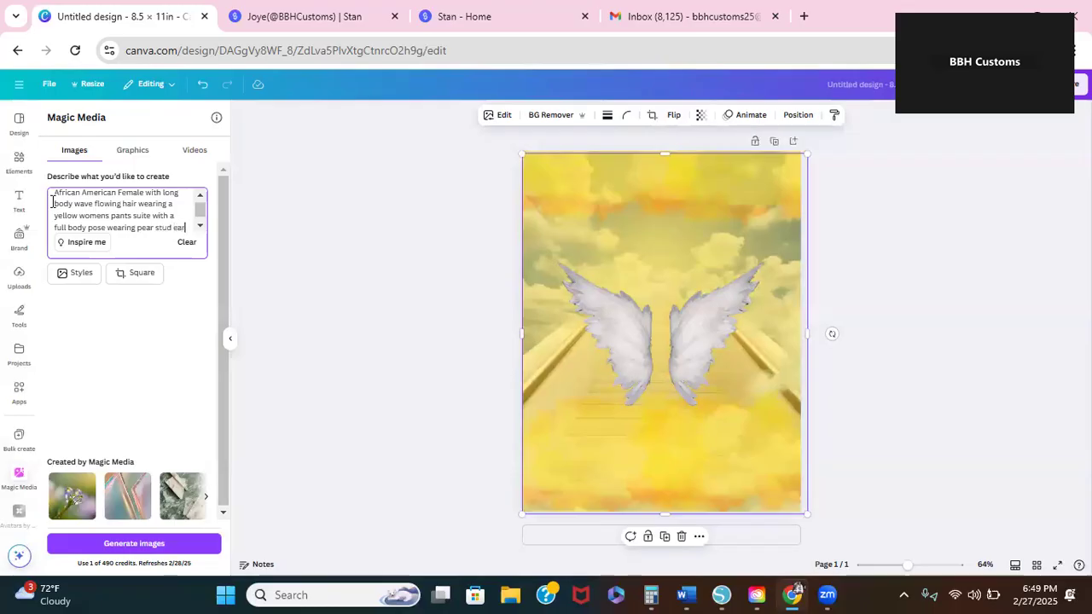
pyautogui.write('stud earing')
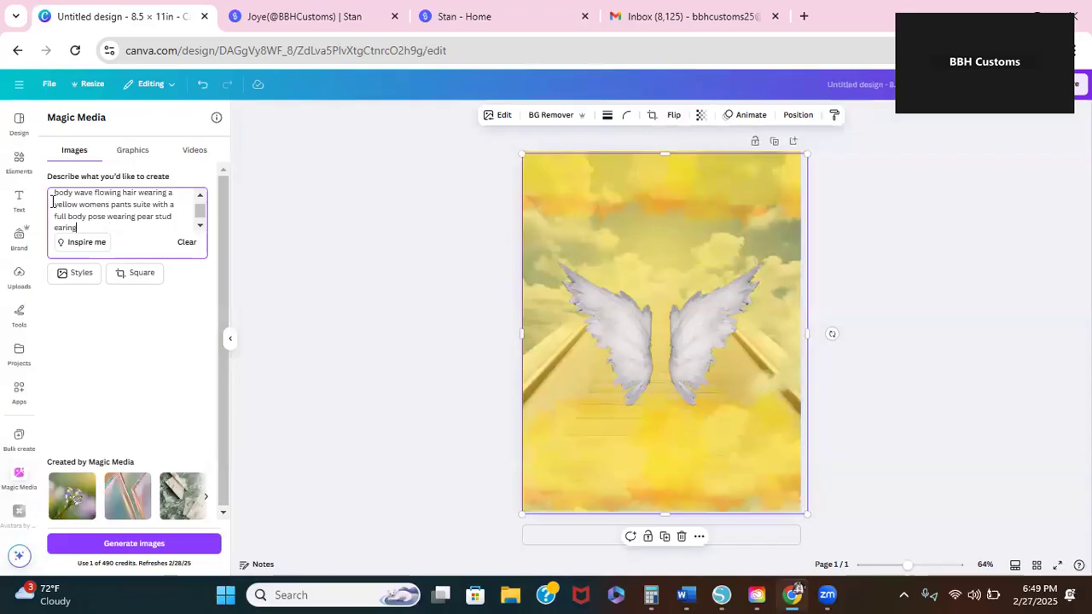
pyautogui.write('s in her ears')
pyautogui.press('Return')
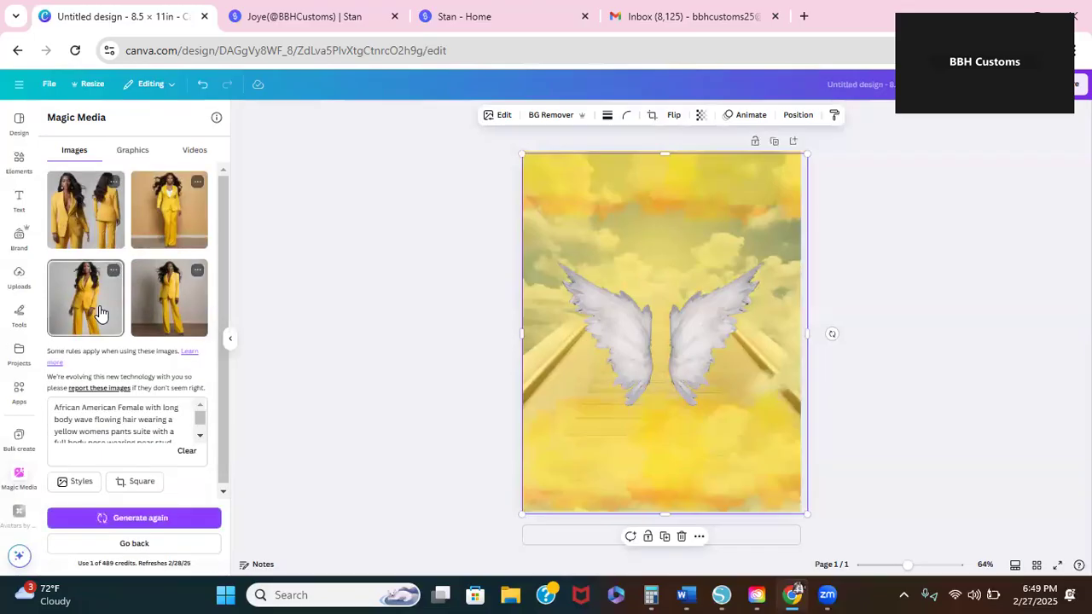
# Step: Insert the generated yellow-suited woman, remove her background, and move her down onto the wings
pyautogui.click(171, 224)
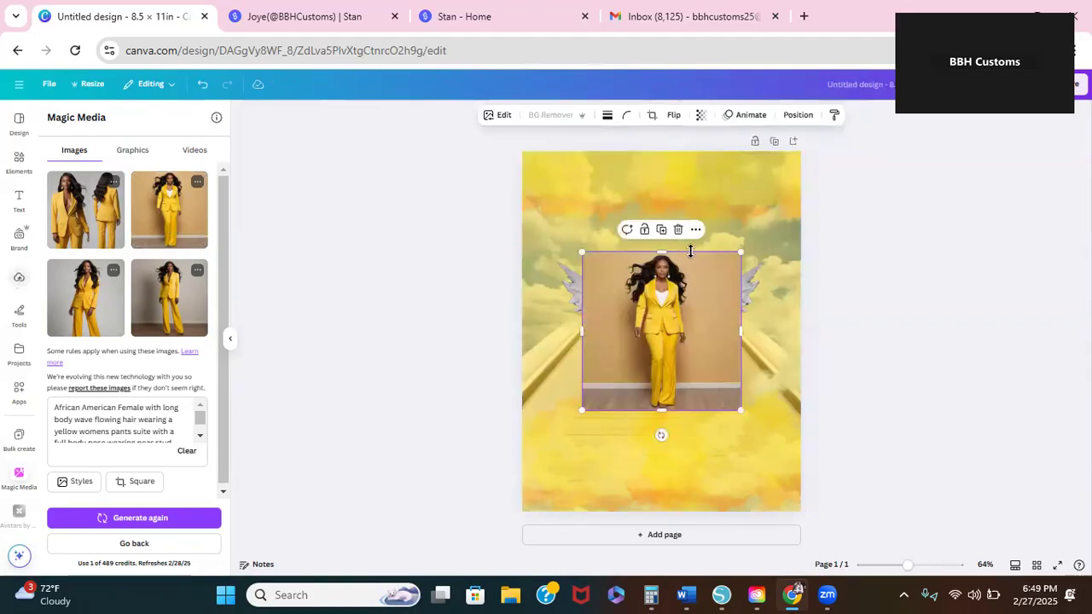
pyautogui.click(554, 115)
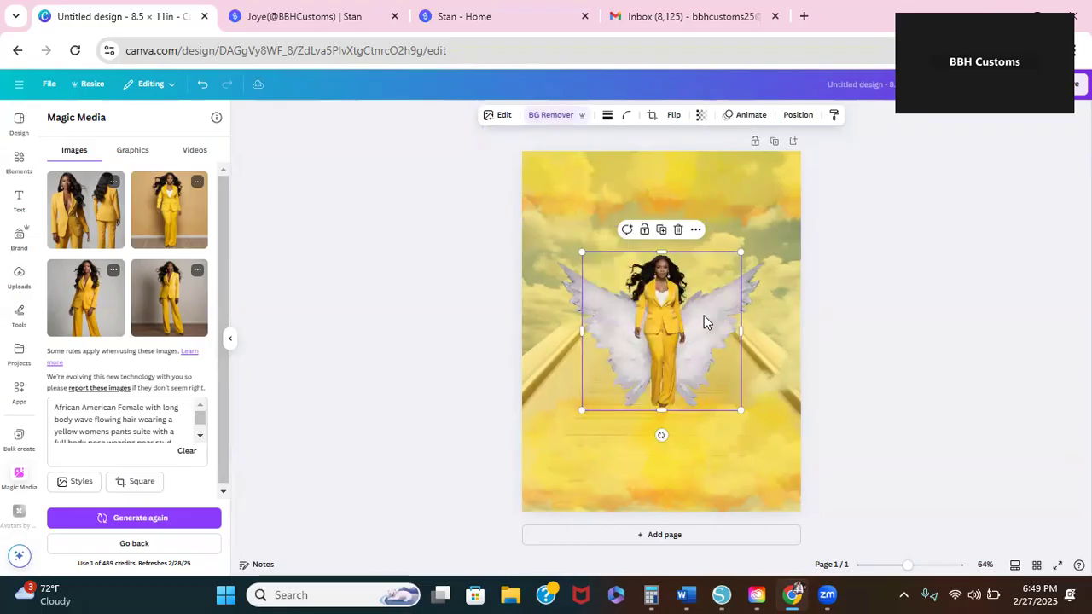
pyautogui.moveTo(670, 310); pyautogui.dragTo(674, 329)
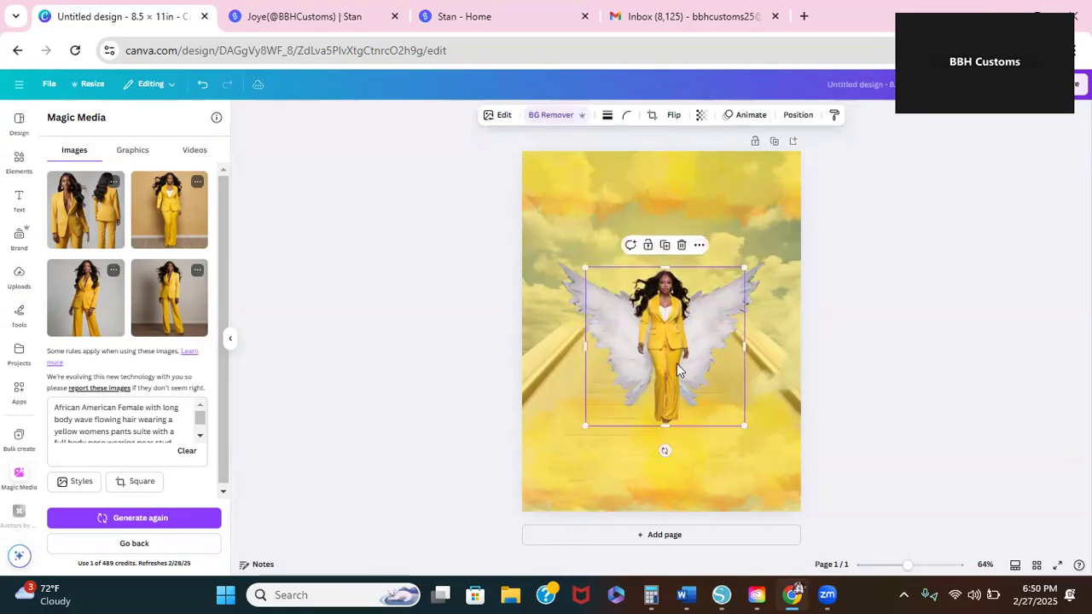
# Step: Click among the wings, cloud background and woman until only the woman figure is selected
pyautogui.click(567, 273)
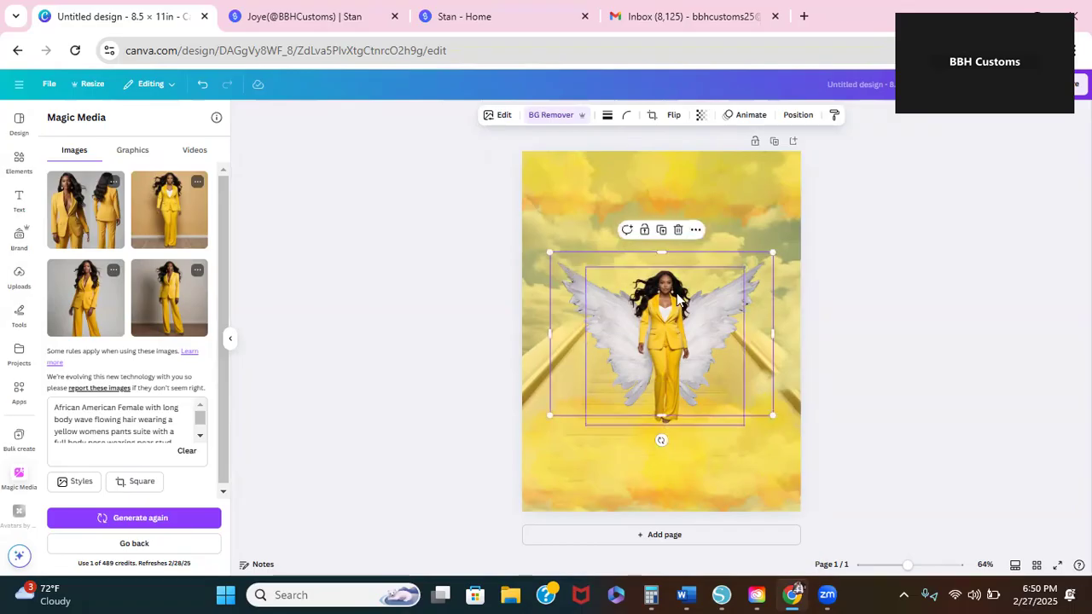
pyautogui.click(578, 293)
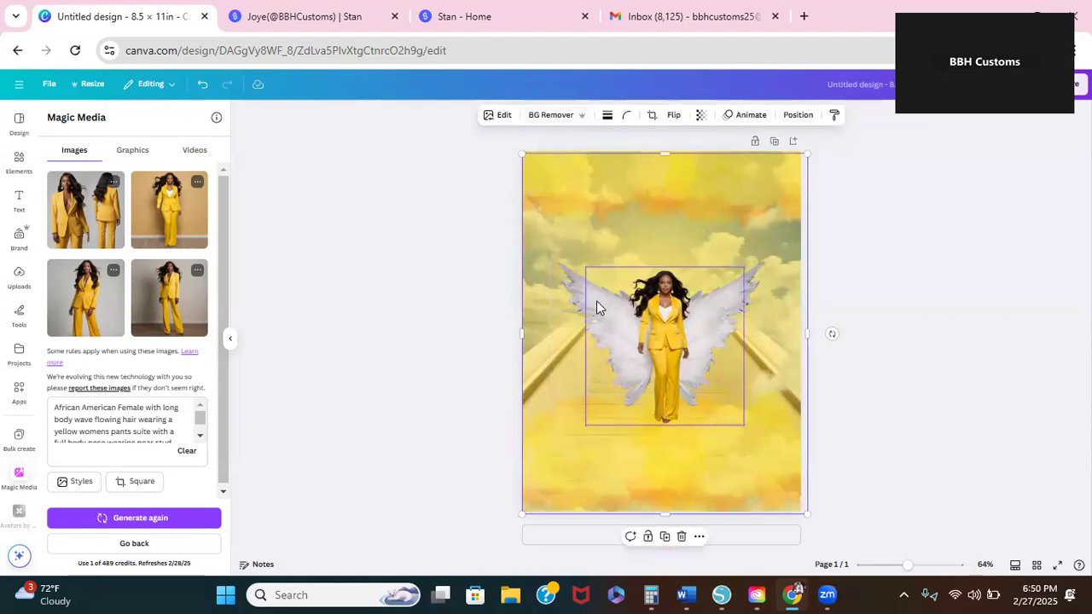
pyautogui.click(673, 312)
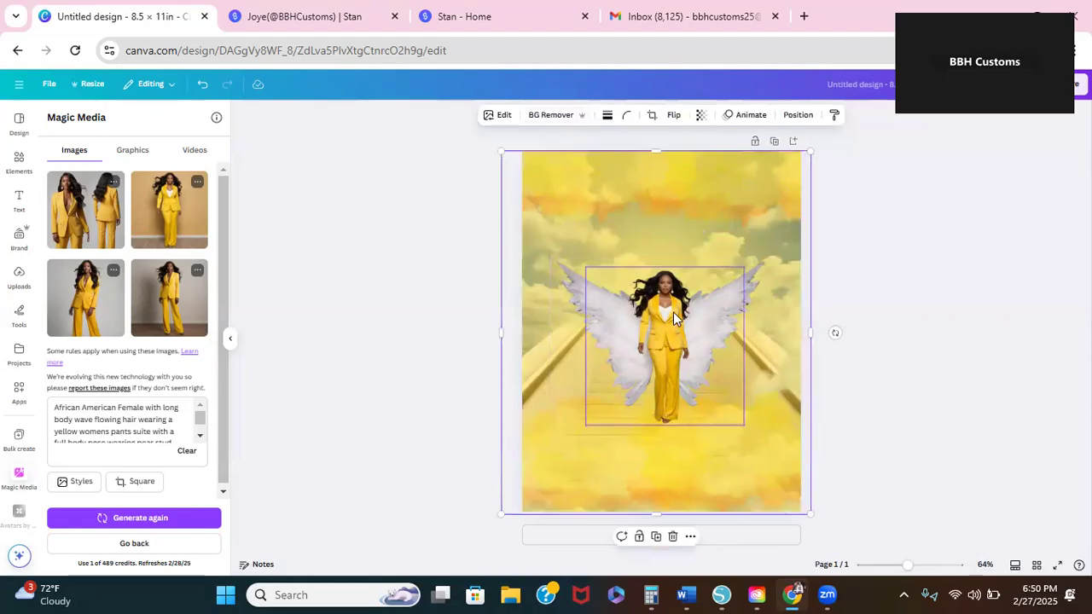
pyautogui.keyDown('shift'); pyautogui.click(605, 304); pyautogui.keyUp('shift')
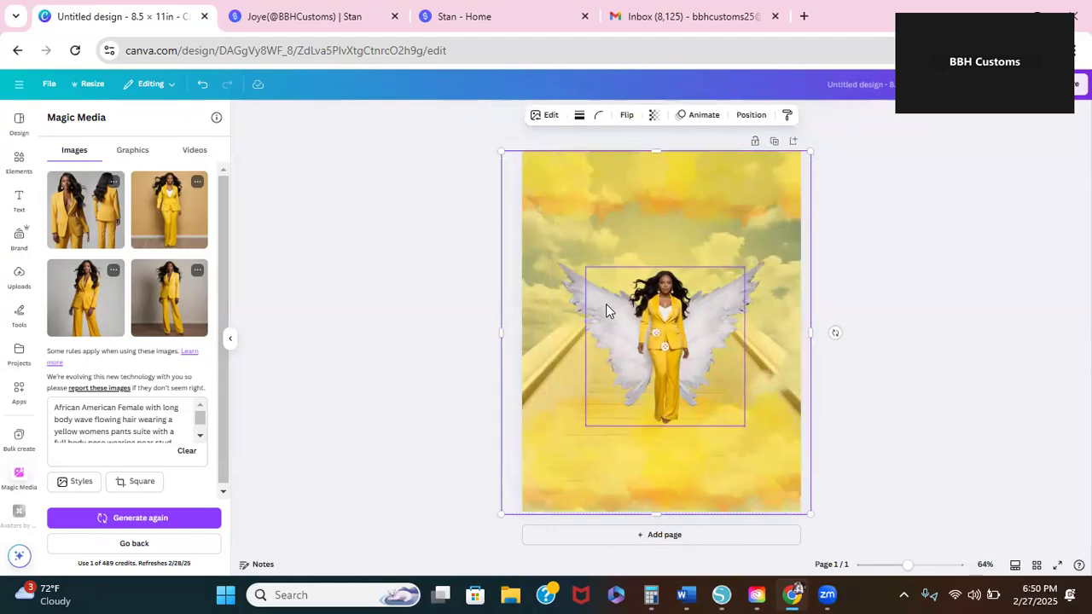
pyautogui.click(566, 288)
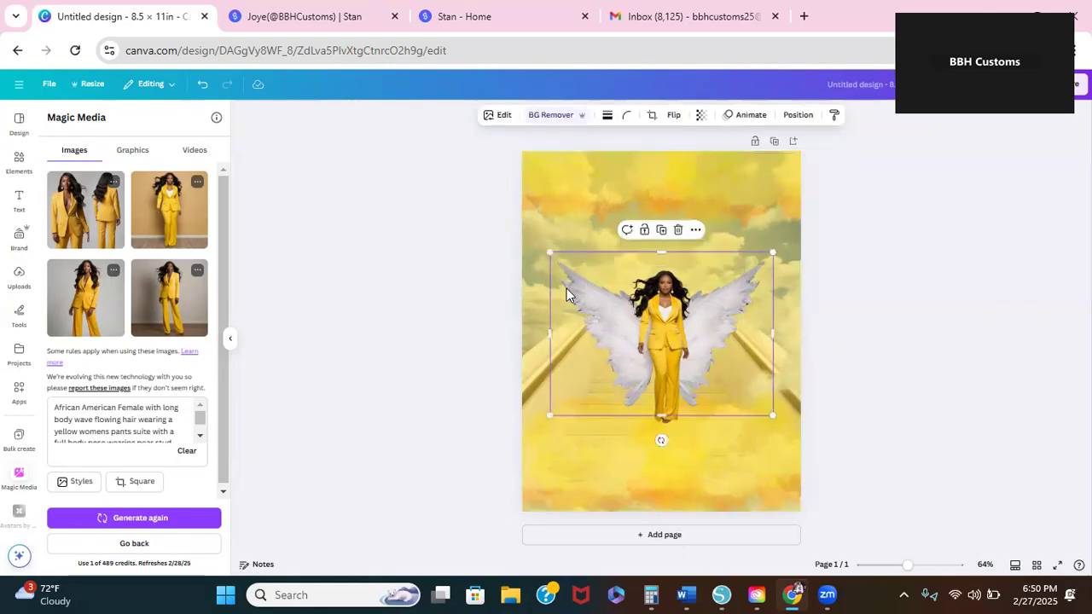
pyautogui.click(664, 298)
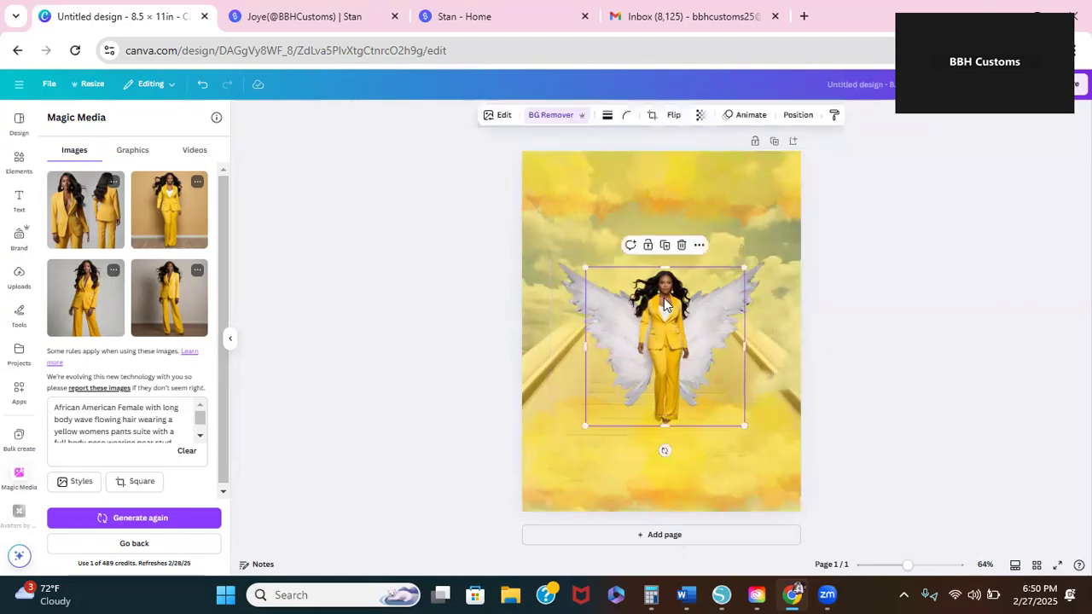
pyautogui.click(578, 292)
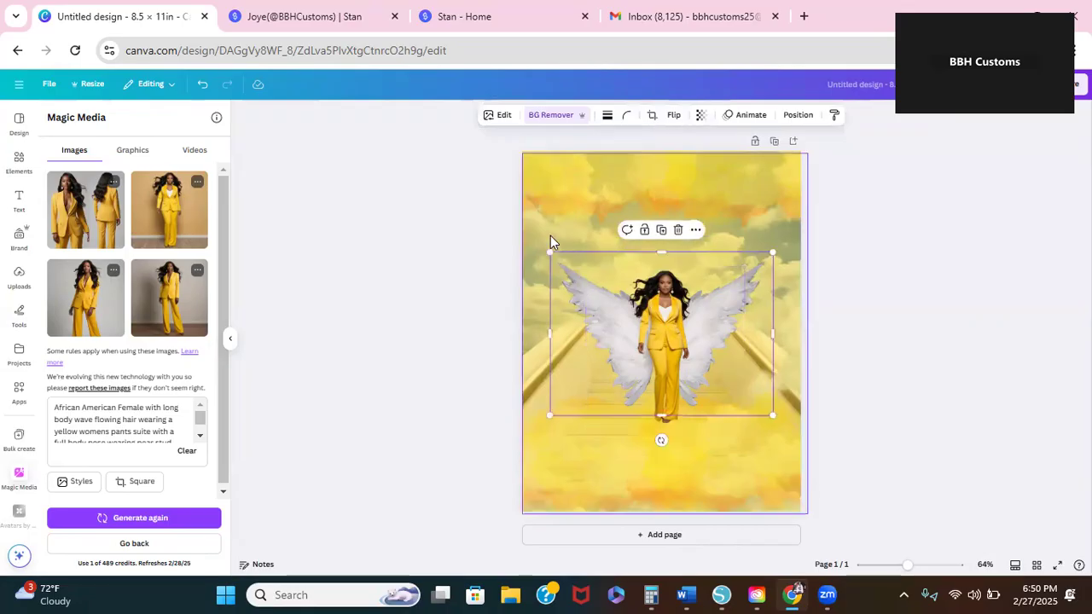
pyautogui.click(674, 328)
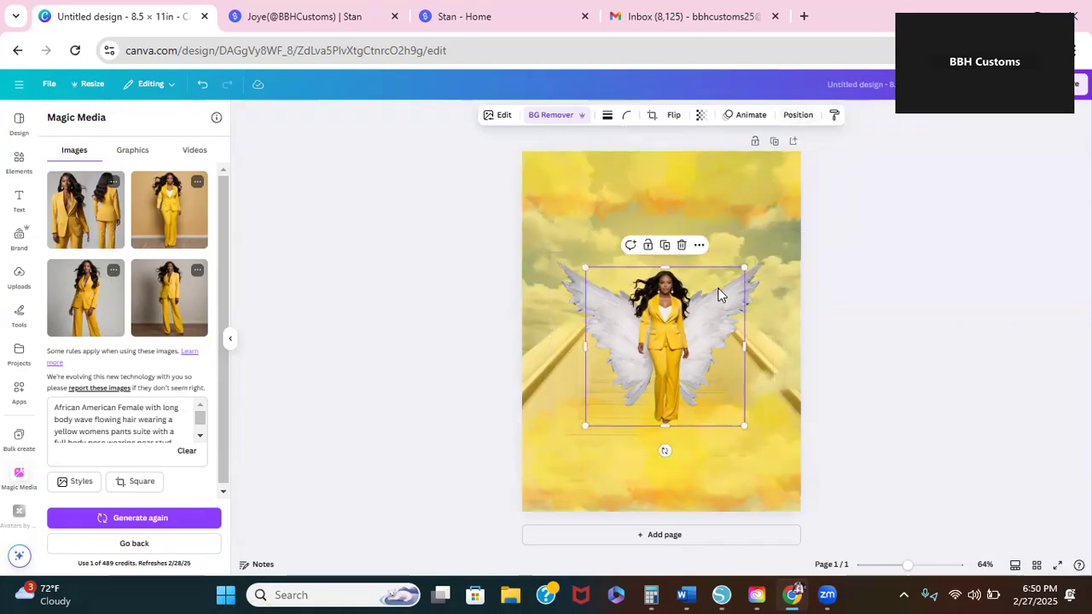
# Step: Through the Layers list, select the woman and wings together and group them
pyautogui.click(698, 245)
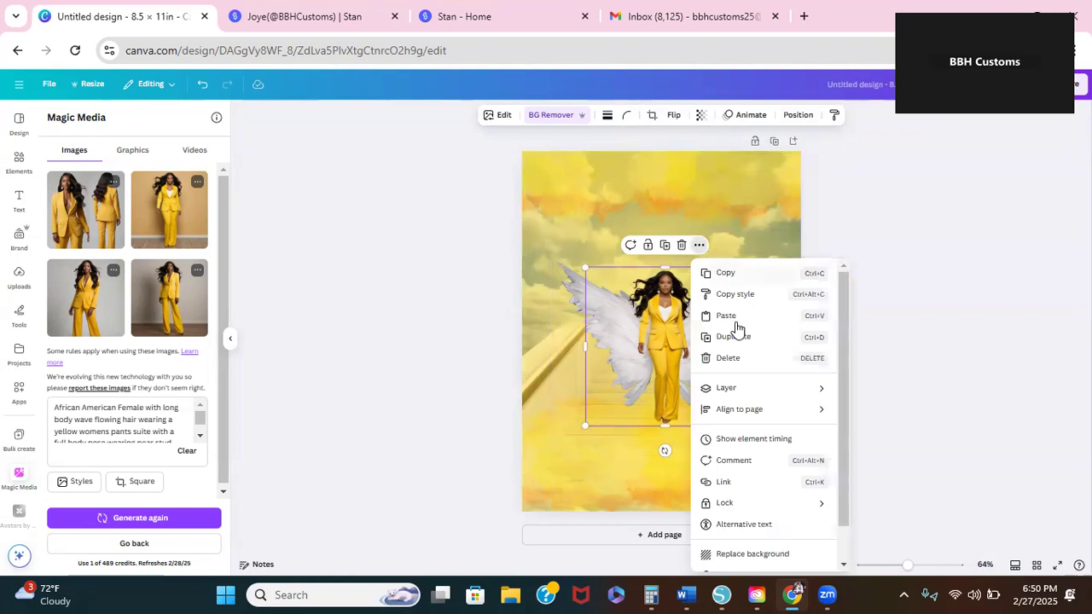
pyautogui.moveTo(736, 388)
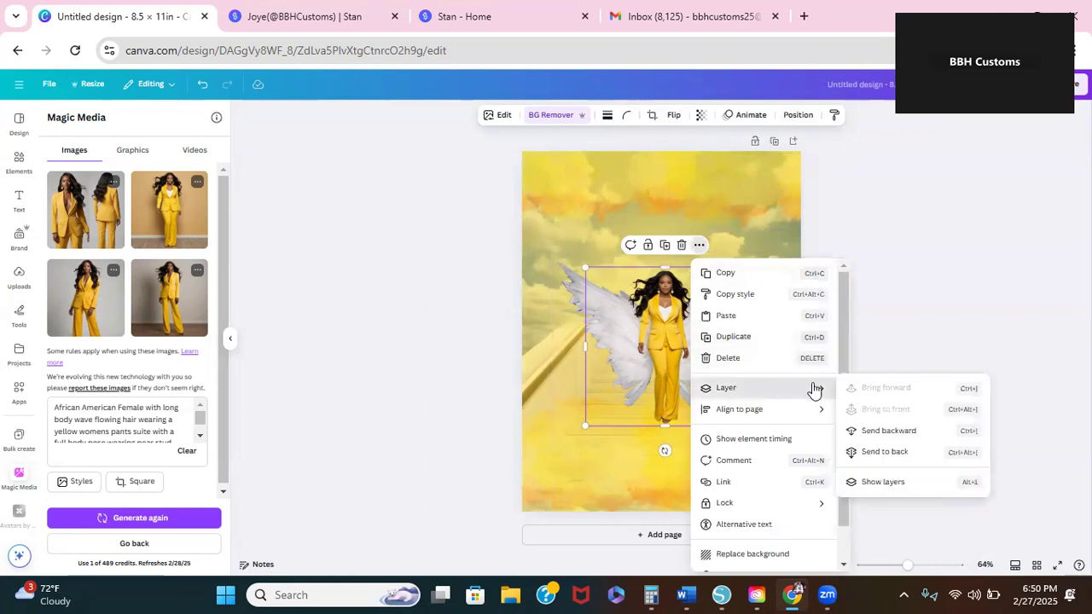
pyautogui.click(892, 483)
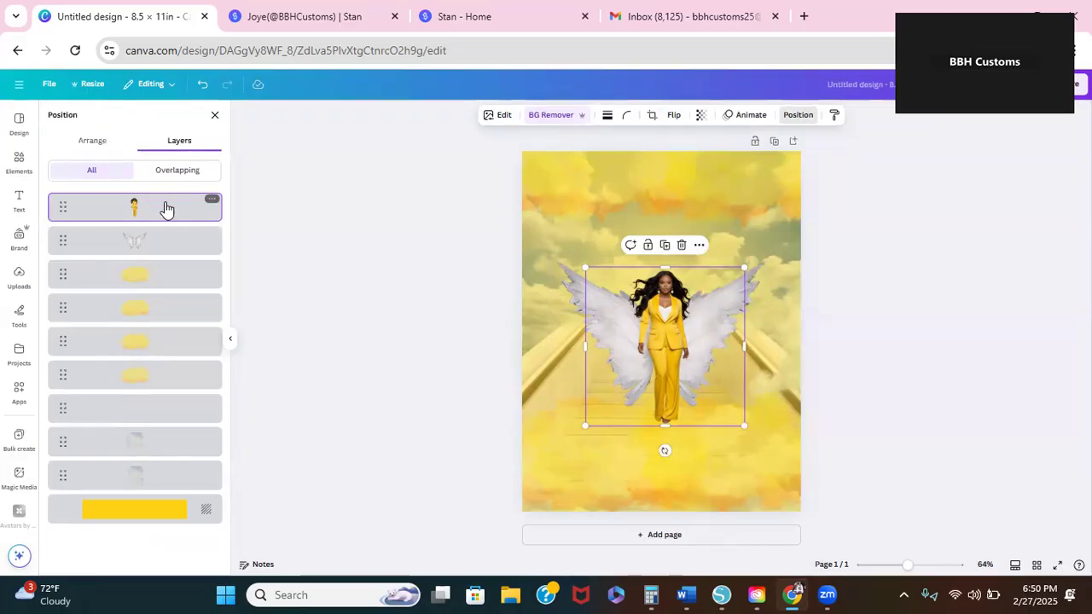
pyautogui.keyDown('shift'); pyautogui.click(176, 239); pyautogui.keyUp('shift')
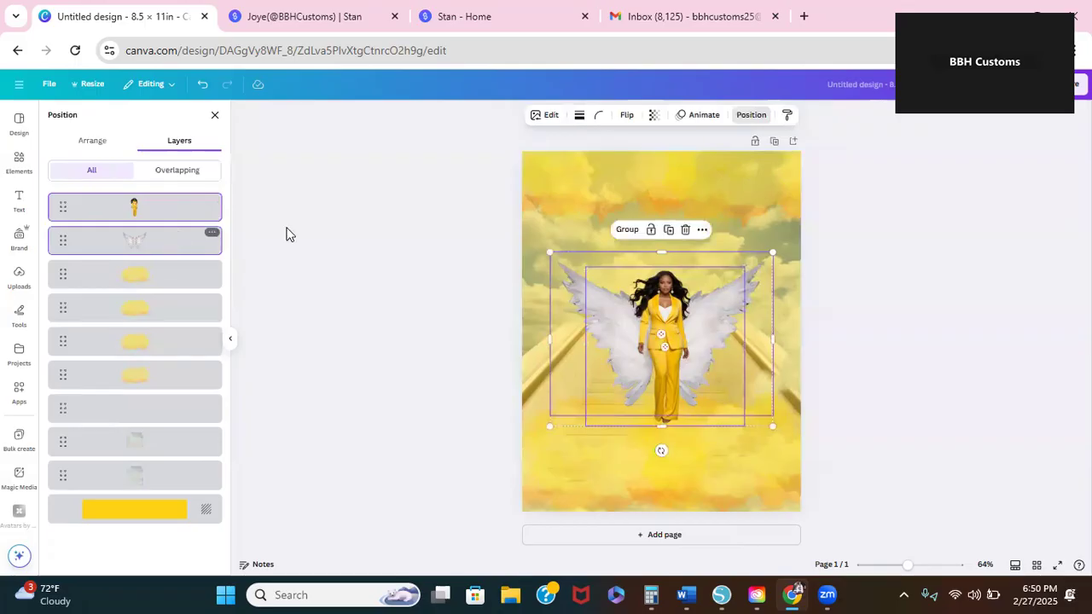
pyautogui.click(628, 230)
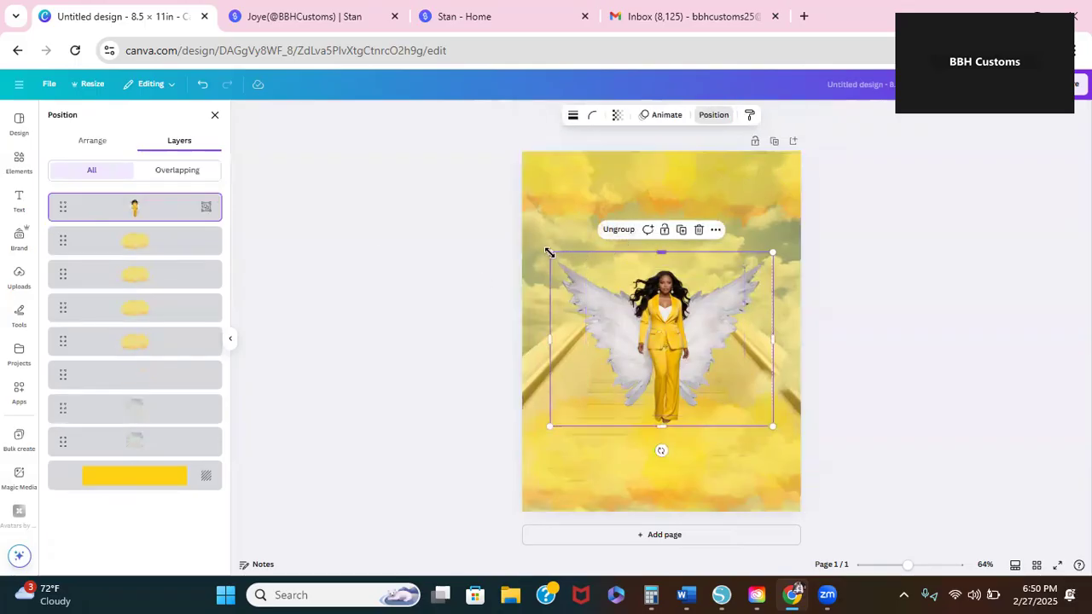
# Step: Resize the woman-and-wings group and centre it horizontally near the page top
pyautogui.moveTo(549, 253); pyautogui.dragTo(482, 198)
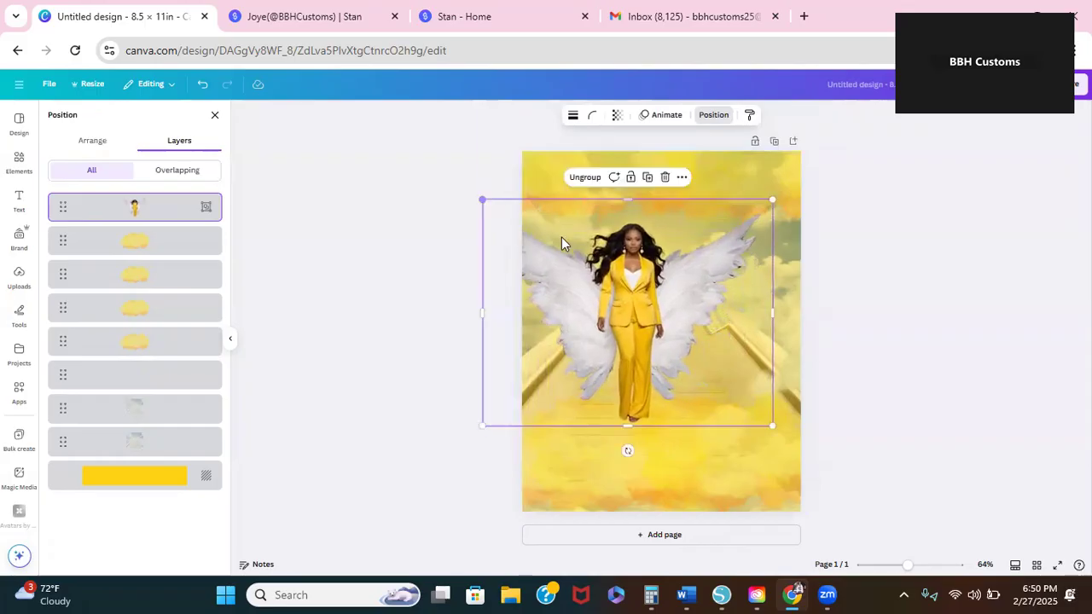
pyautogui.moveTo(650, 290); pyautogui.dragTo(671, 273)
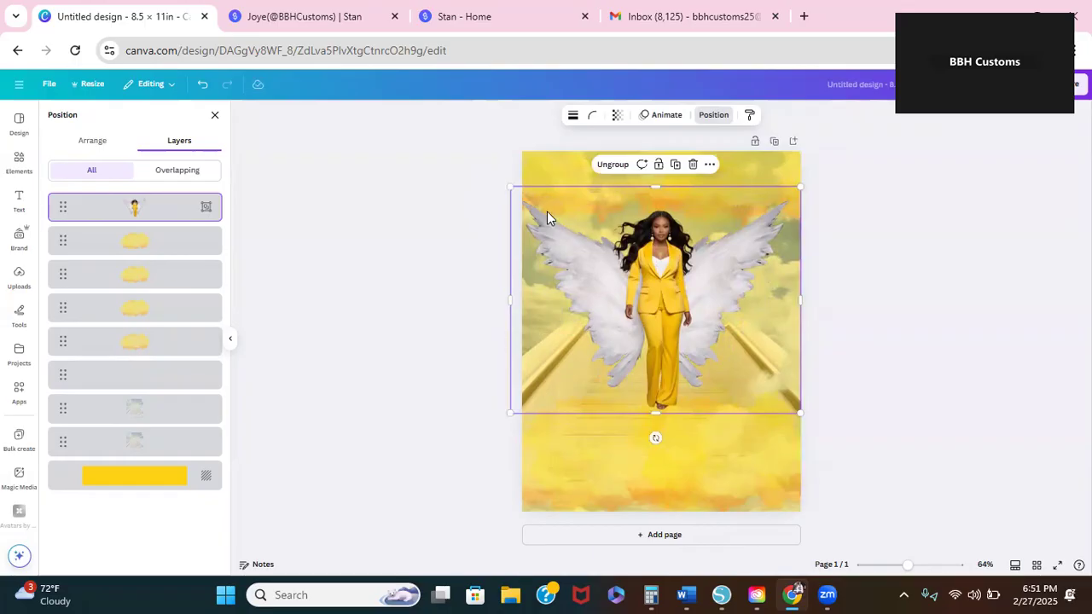
pyautogui.moveTo(510, 187); pyautogui.dragTo(536, 206)
pyautogui.moveTo(675, 265); pyautogui.dragTo(664, 252)
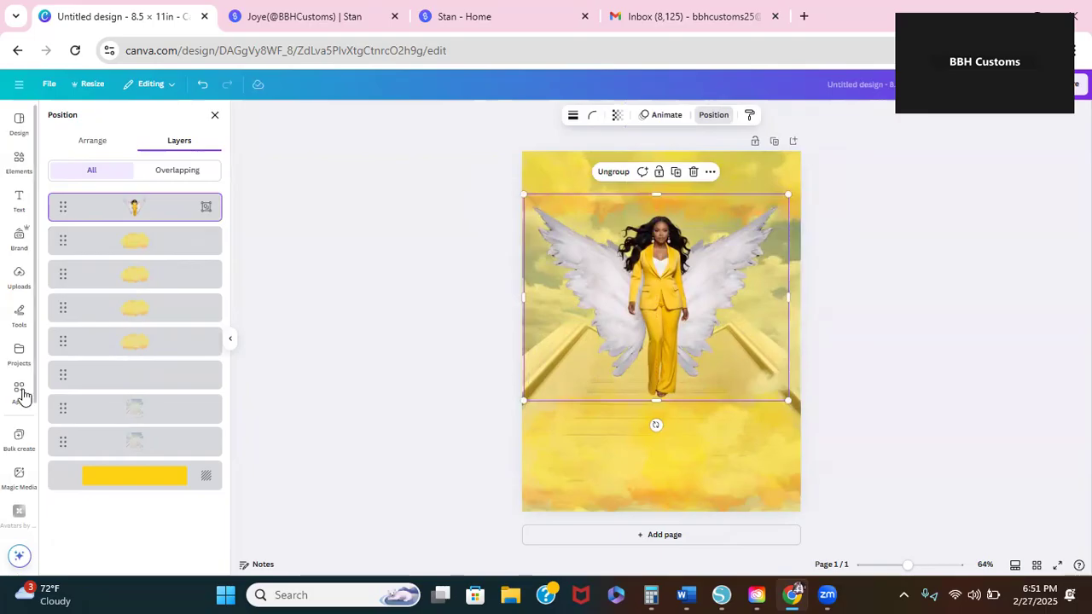
# Step: Add the third generated woman image, remove its background, and enlarge it at the lower right
pyautogui.click(19, 476)
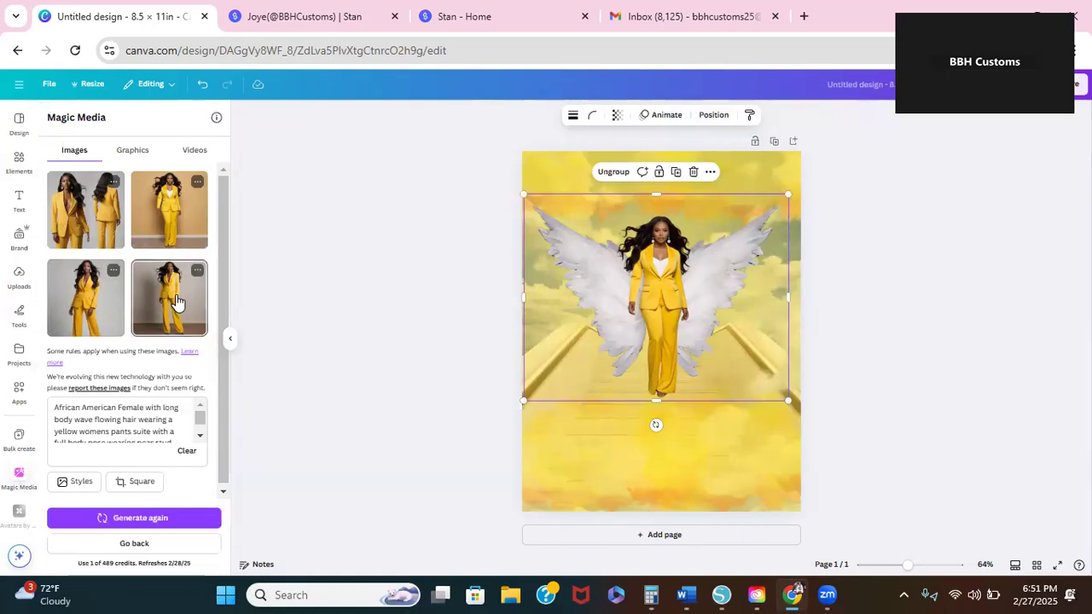
pyautogui.click(92, 302)
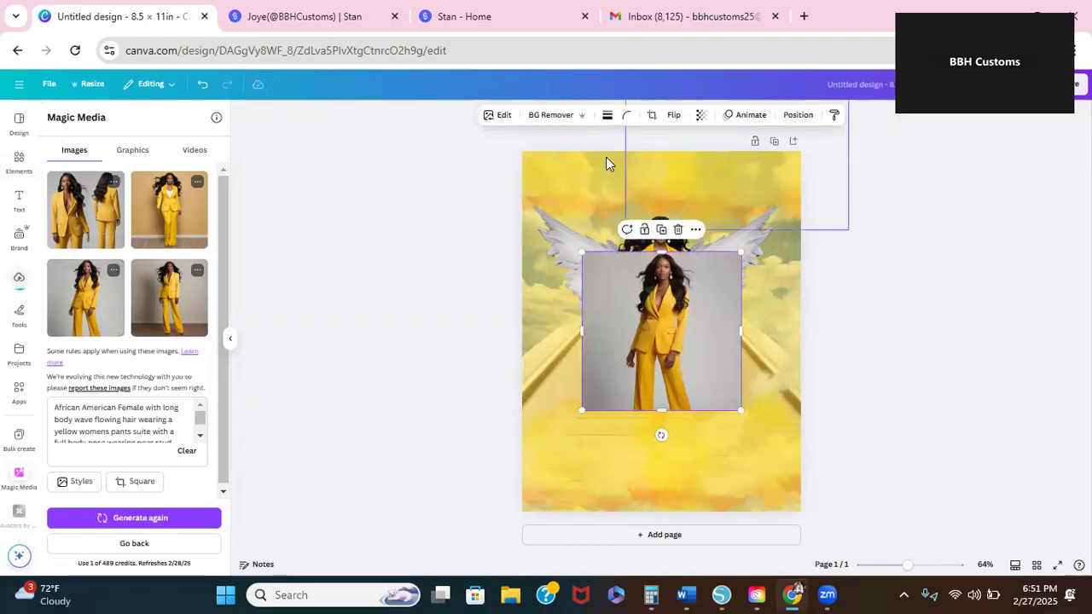
pyautogui.click(555, 116)
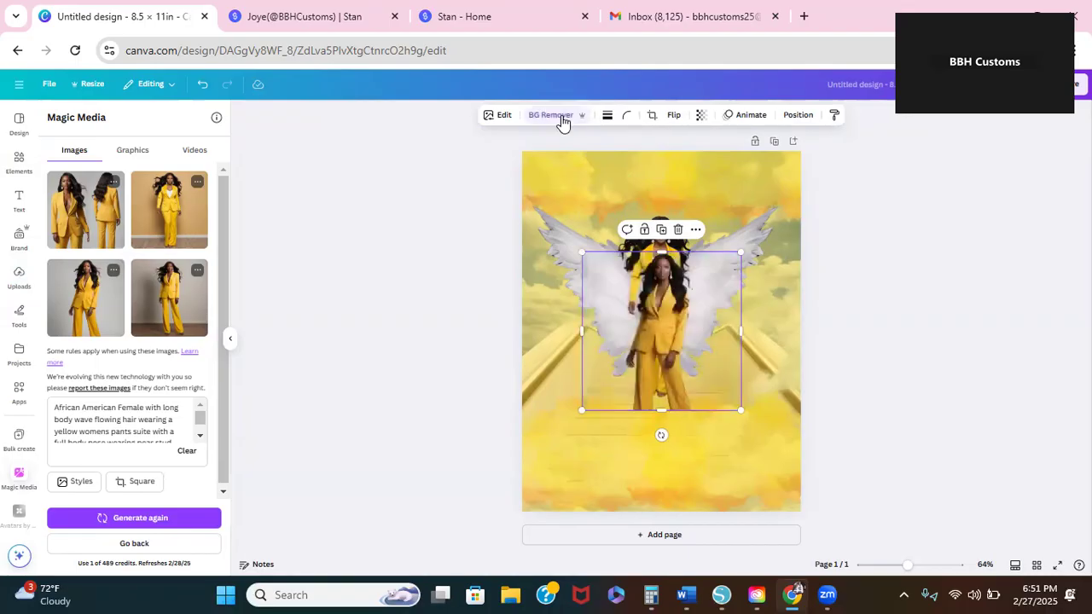
pyautogui.moveTo(683, 298); pyautogui.dragTo(757, 344)
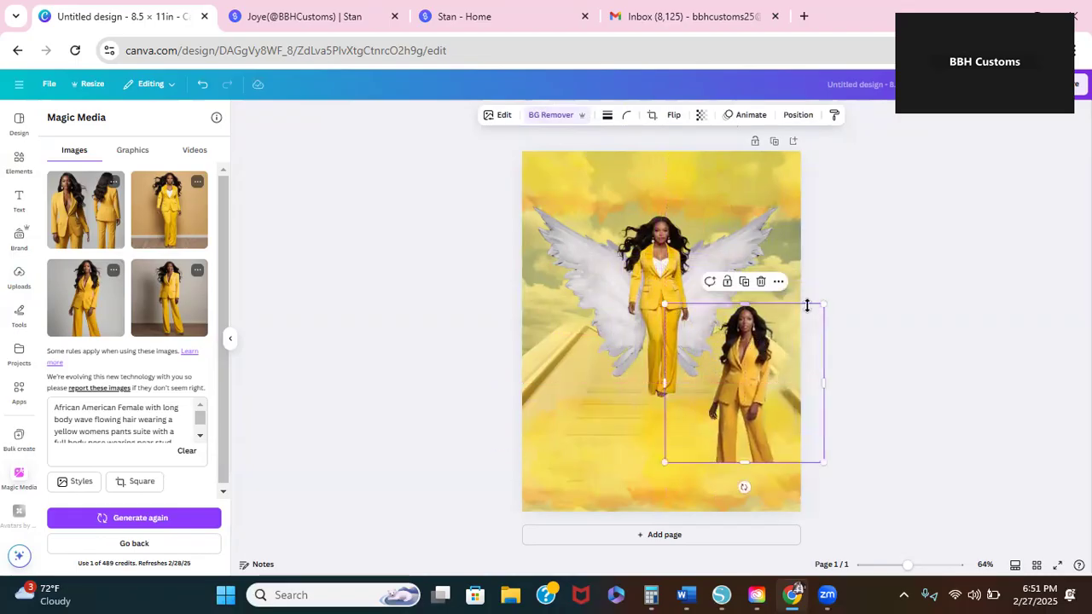
pyautogui.moveTo(826, 303); pyautogui.dragTo(870, 252)
pyautogui.moveTo(792, 323); pyautogui.dragTo(754, 356)
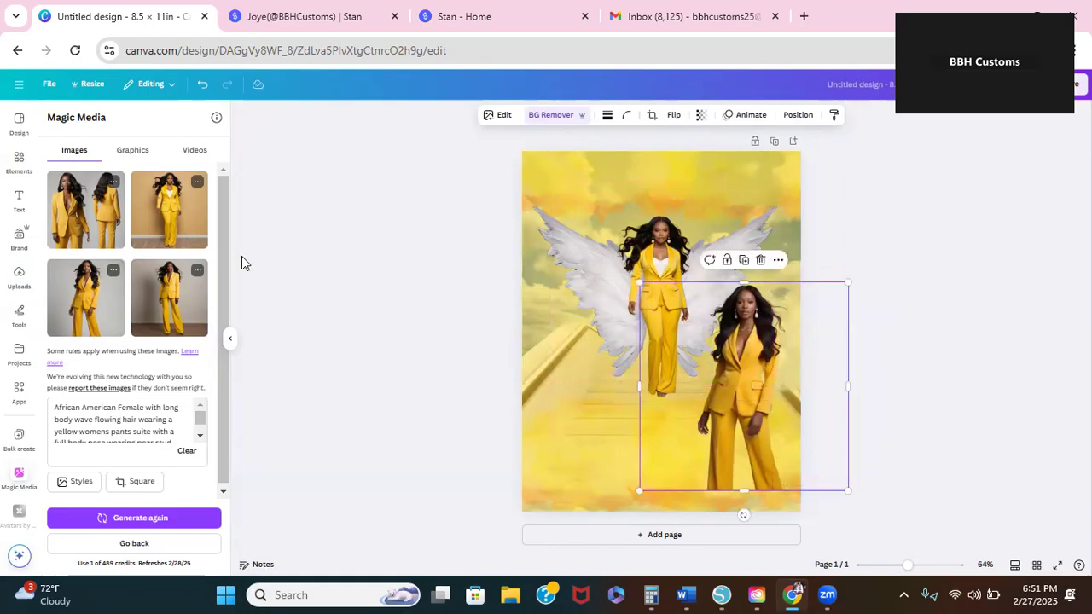
# Step: Add the bottom-right generated woman, remove her background, enlarge her at lower left, and shift the right woman inward
pyautogui.click(173, 288)
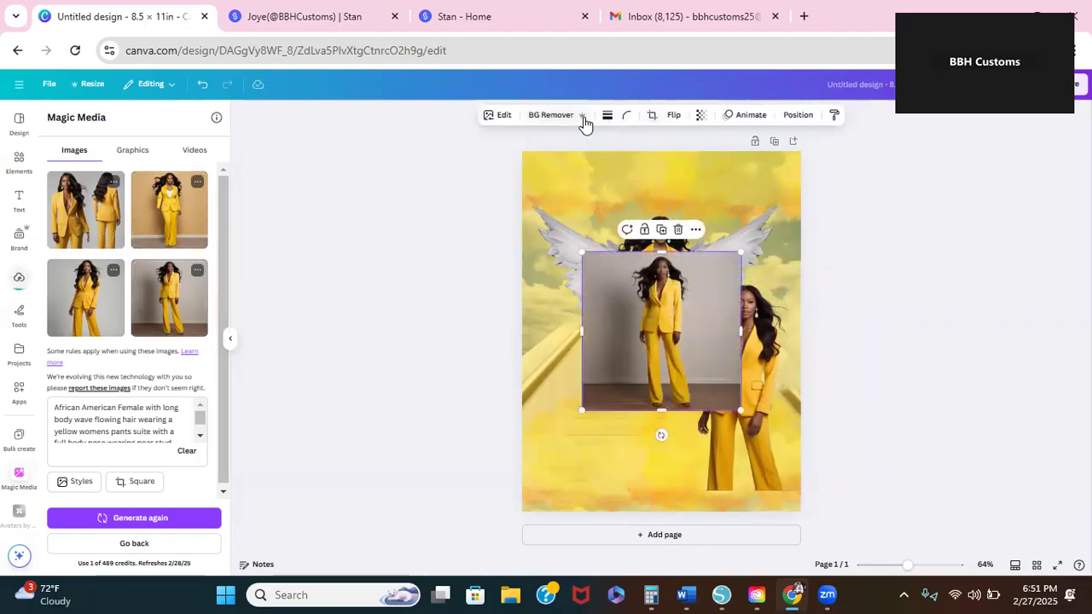
pyautogui.click(552, 115)
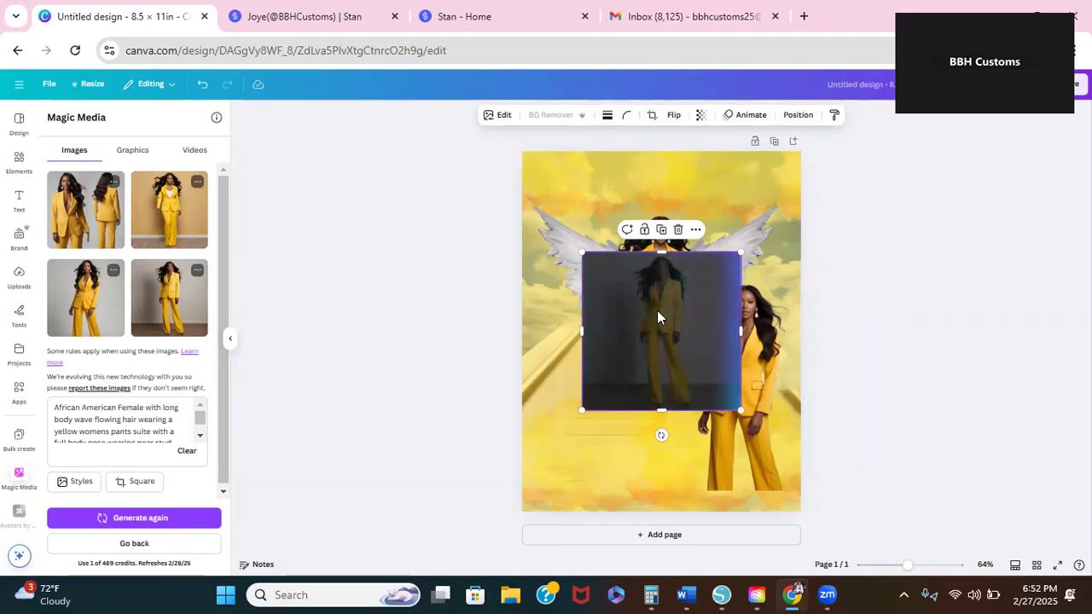
pyautogui.moveTo(657, 317); pyautogui.dragTo(598, 357)
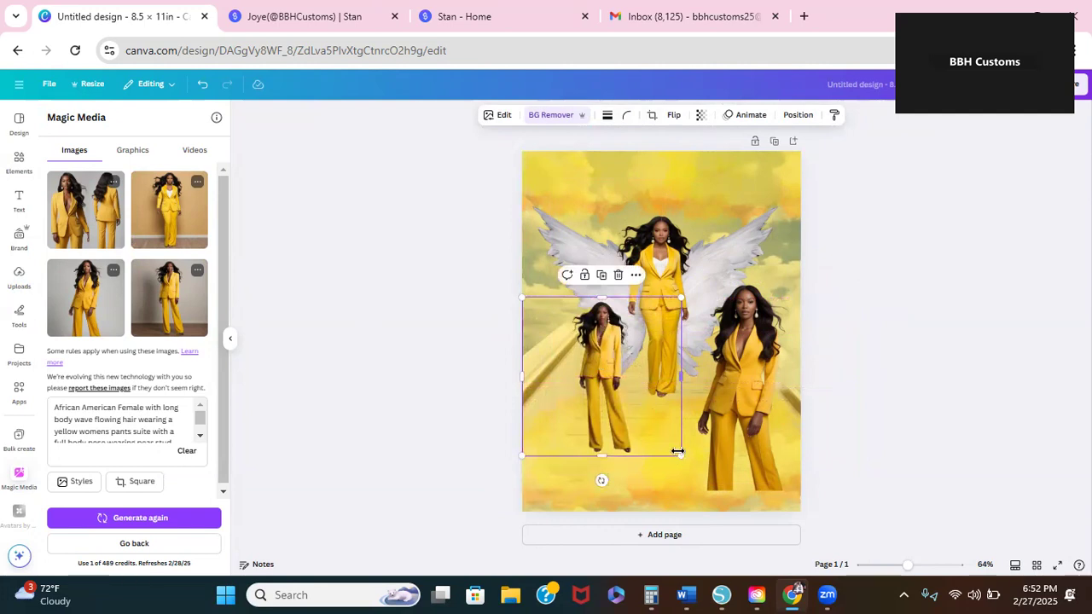
pyautogui.moveTo(677, 451); pyautogui.dragTo(708, 484)
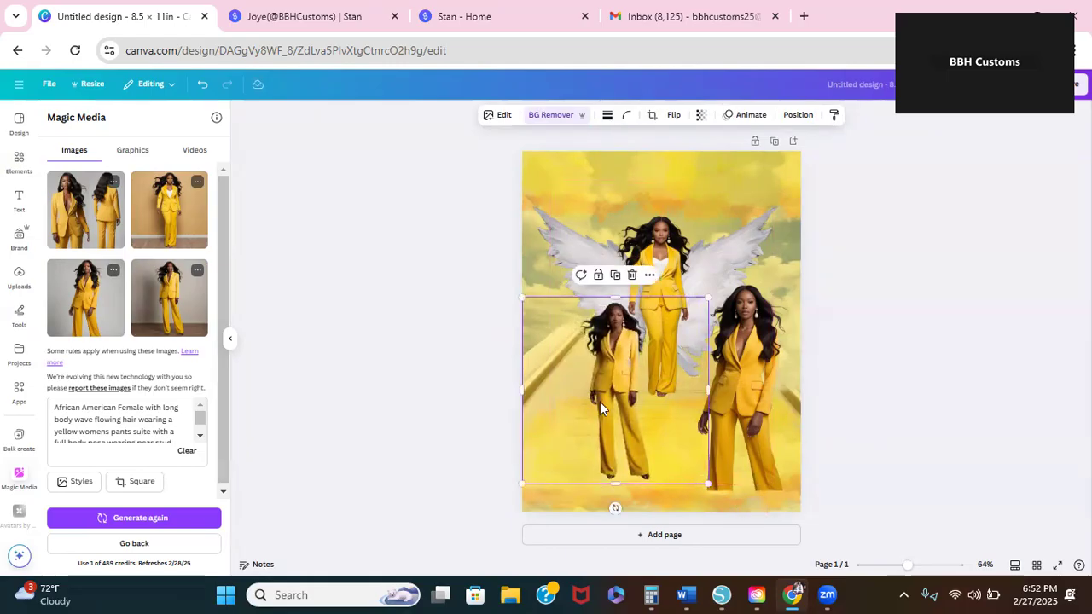
pyautogui.moveTo(755, 387); pyautogui.dragTo(742, 394)
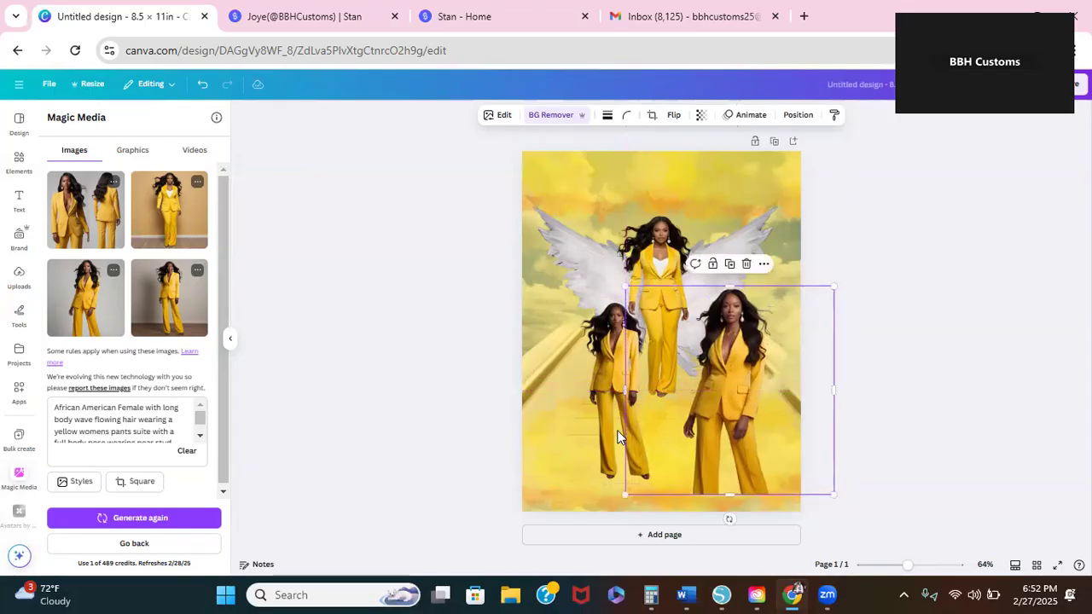
# Step: Duplicate the yellow haze element twice and spread the copies along the page bottom
pyautogui.click(579, 470)
pyautogui.click(574, 494)
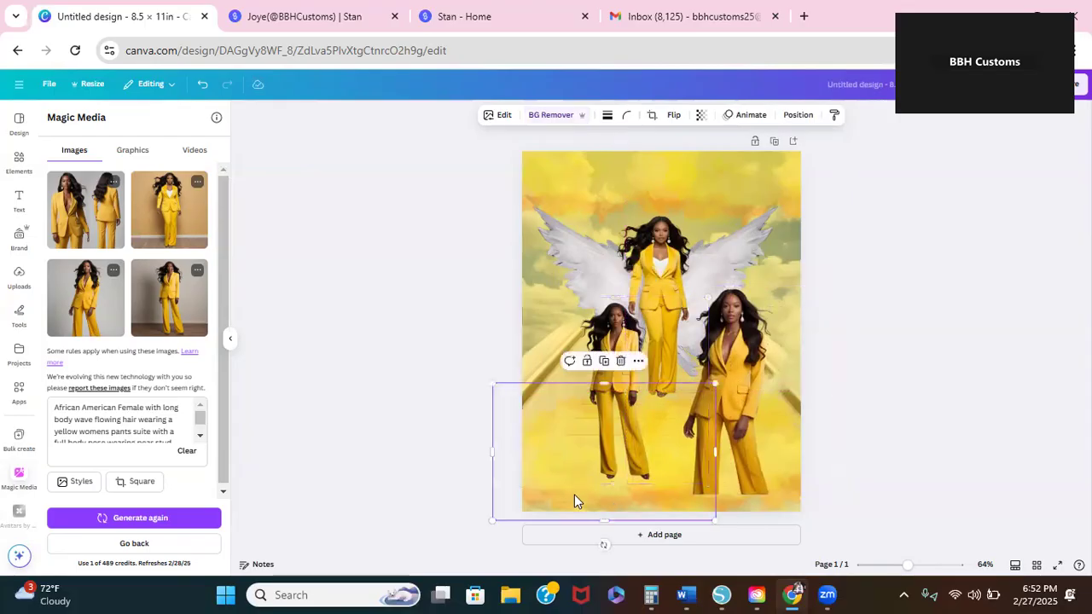
pyautogui.click(603, 363)
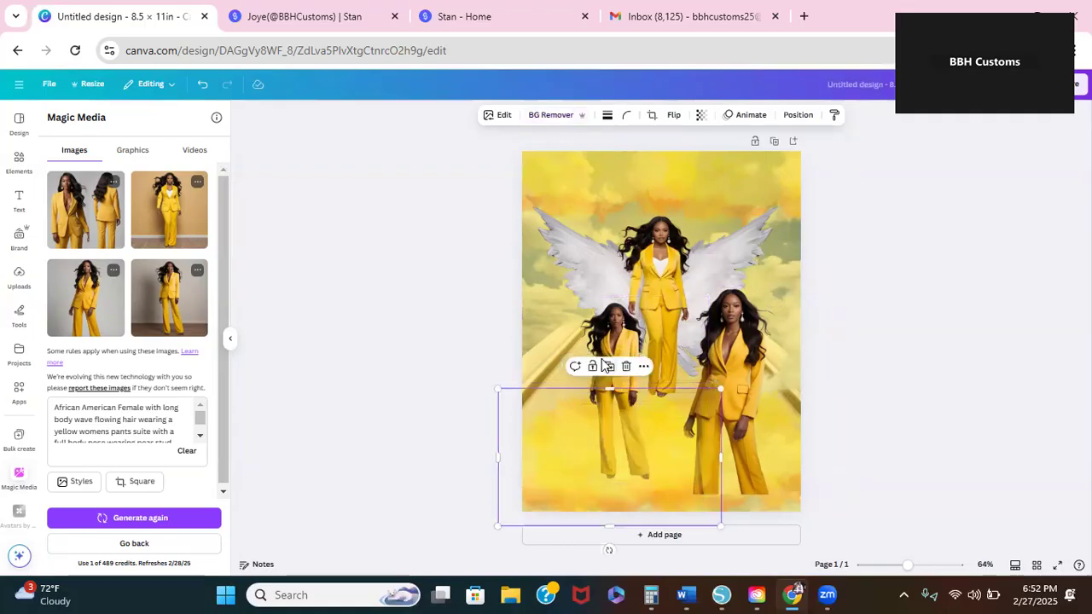
pyautogui.click(606, 364)
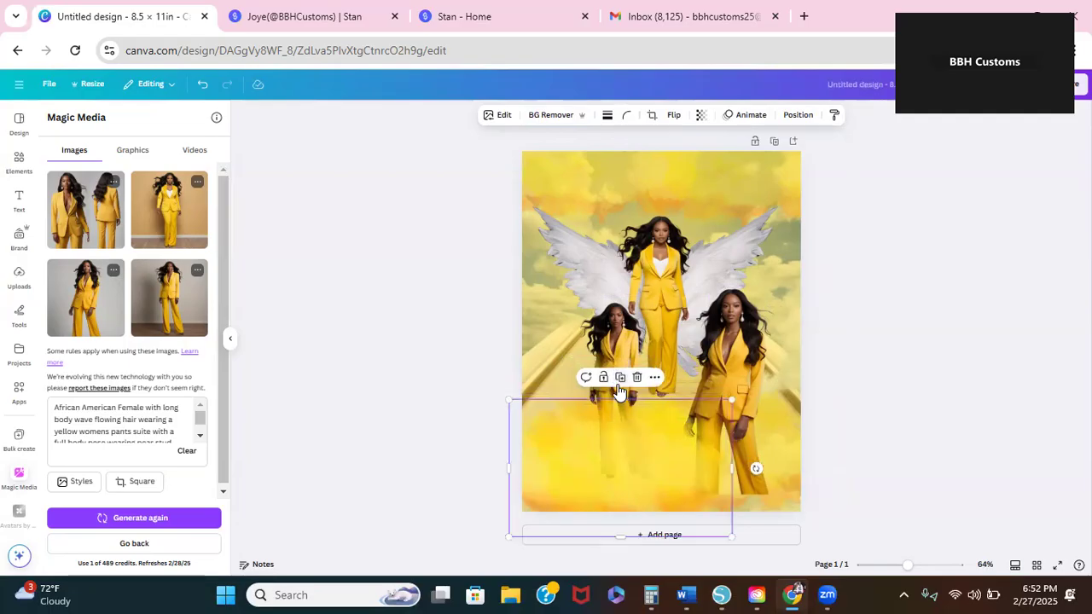
pyautogui.moveTo(638, 445); pyautogui.dragTo(725, 442)
pyautogui.moveTo(579, 463); pyautogui.dragTo(585, 485)
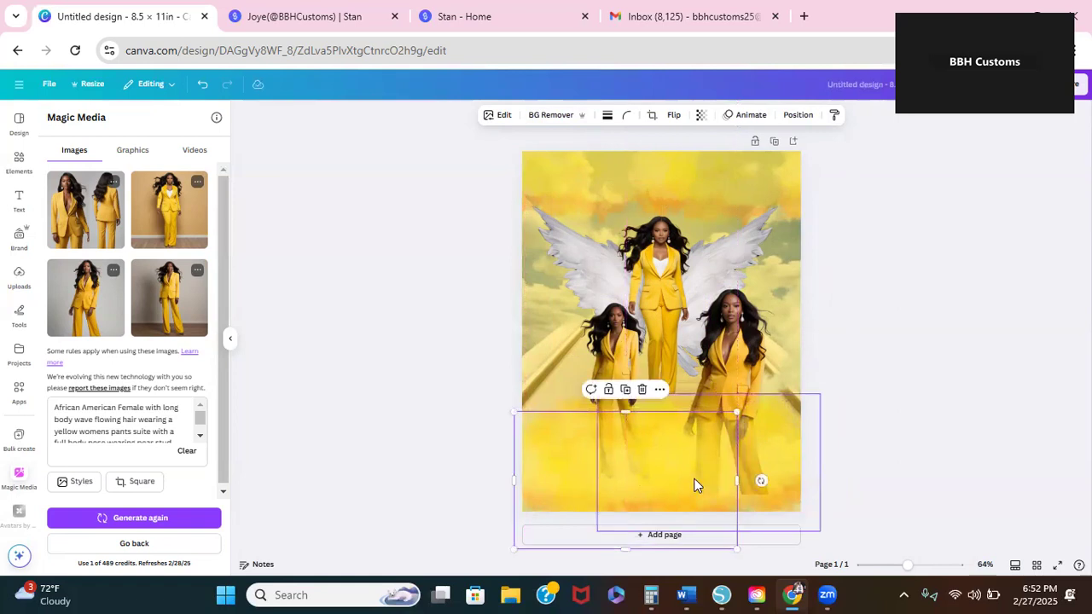
pyautogui.moveTo(657, 471); pyautogui.dragTo(722, 469)
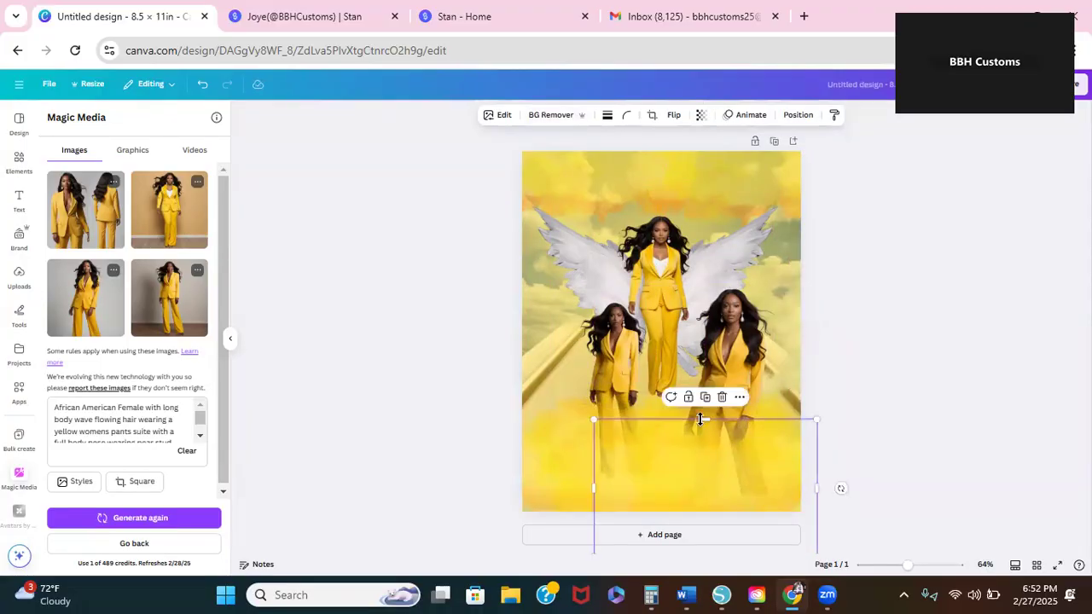
pyautogui.moveTo(700, 419); pyautogui.dragTo(780, 426)
pyautogui.moveTo(755, 468); pyautogui.dragTo(637, 471)
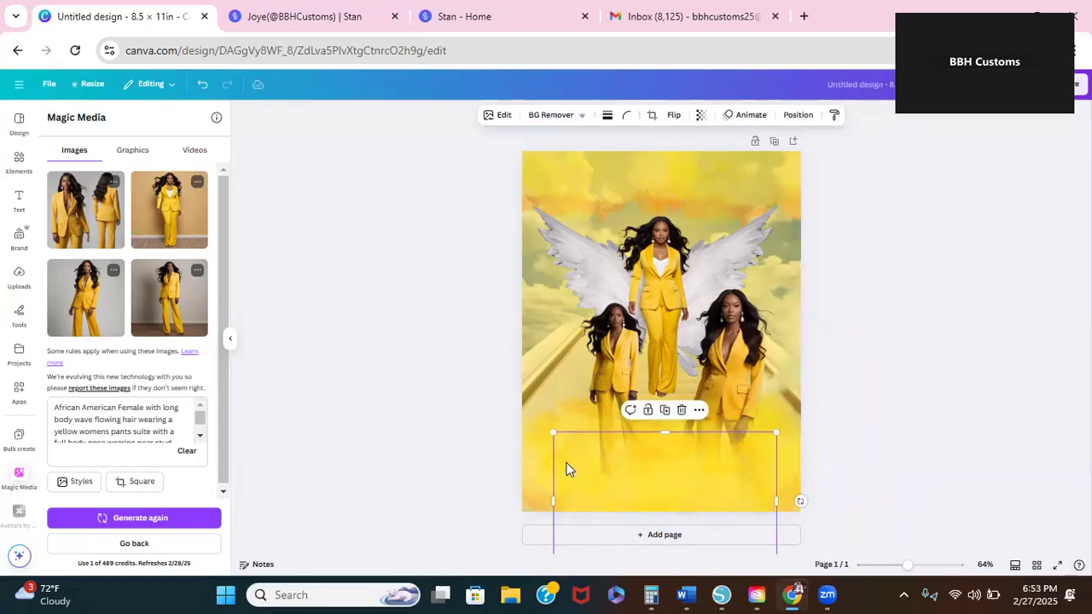
pyautogui.click(433, 412)
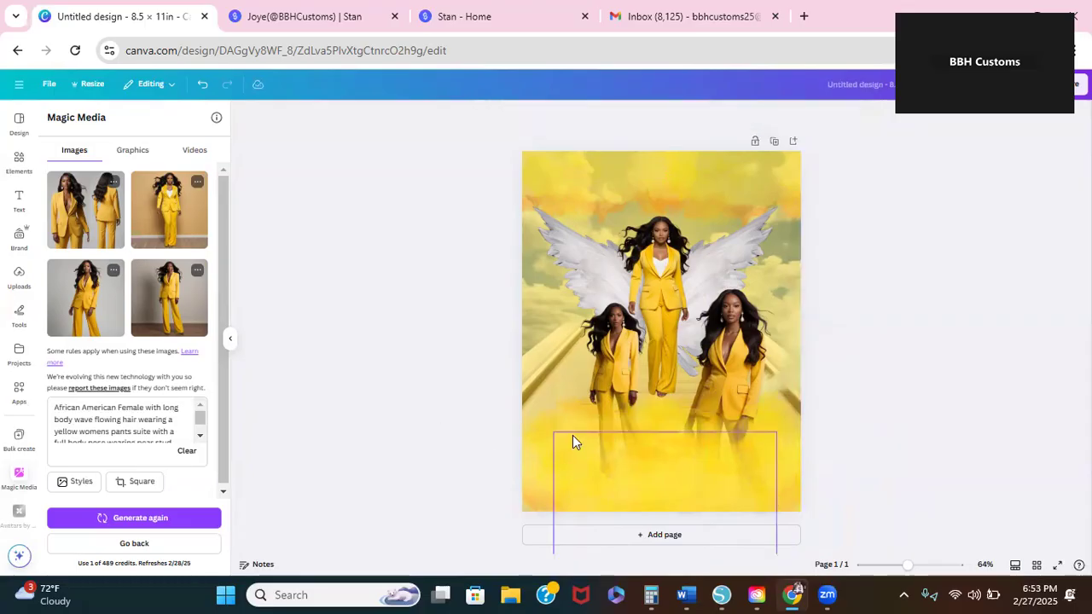
# Step: Make two more haze copies, placing one to the right and one to the left
pyautogui.click(753, 477)
pyautogui.click(664, 410)
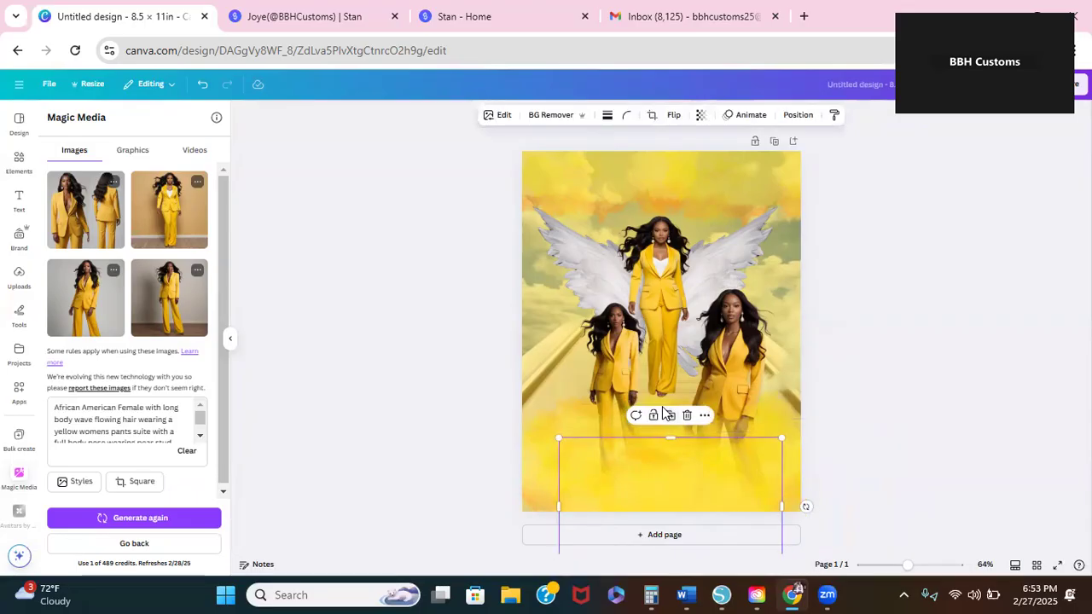
pyautogui.moveTo(704, 475); pyautogui.dragTo(749, 458)
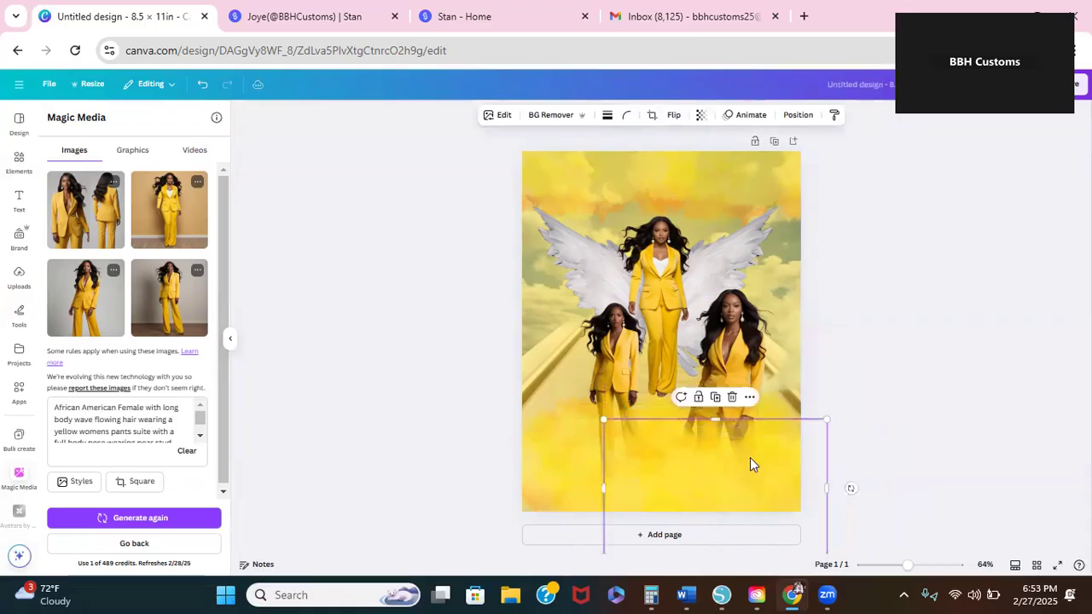
pyautogui.click(716, 400)
pyautogui.moveTo(709, 453); pyautogui.dragTo(565, 453)
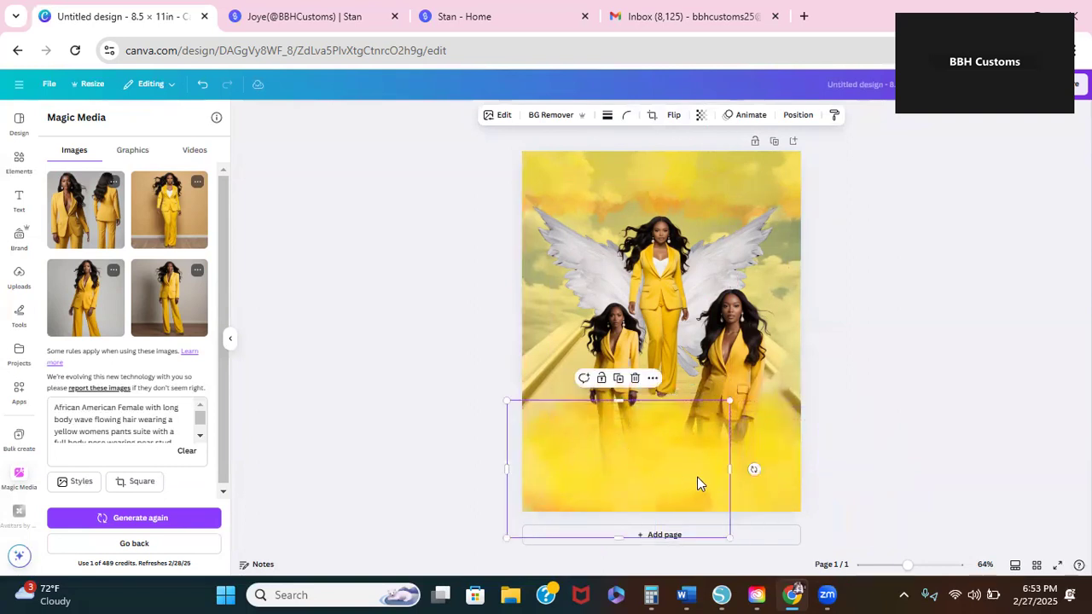
# Step: Raise one haze copy's transparency and rearrange the haze pieces along the bottom
pyautogui.click(700, 116)
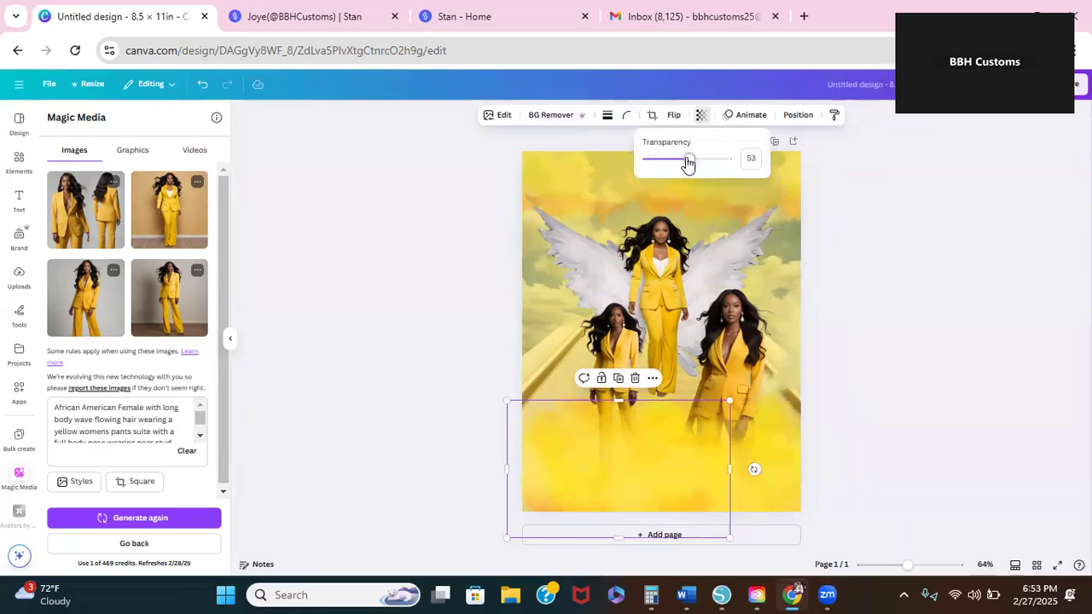
pyautogui.moveTo(687, 163); pyautogui.dragTo(712, 163)
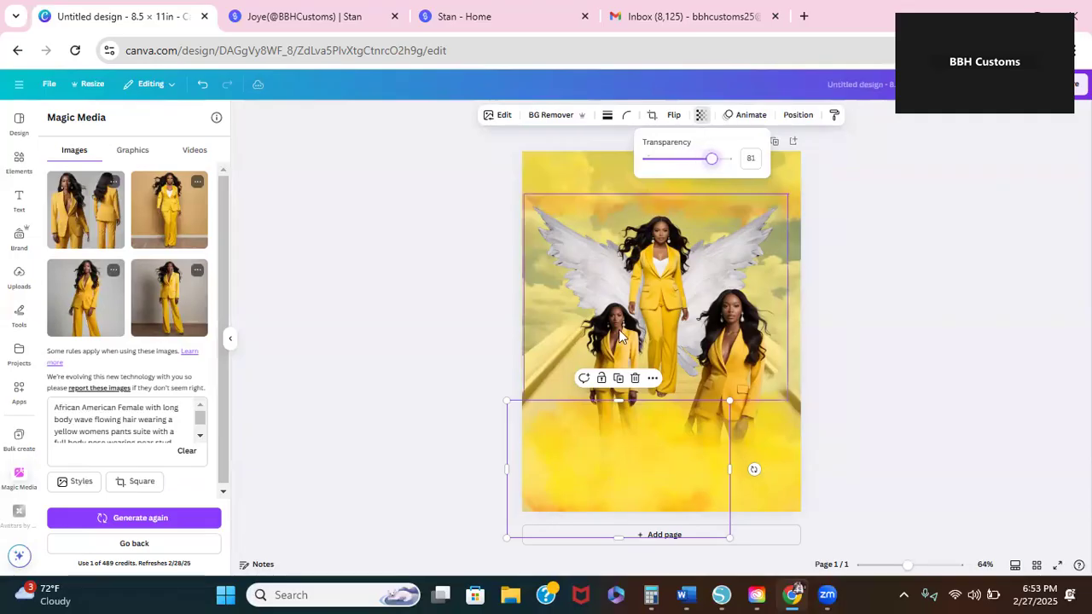
pyautogui.moveTo(614, 402); pyautogui.dragTo(518, 384)
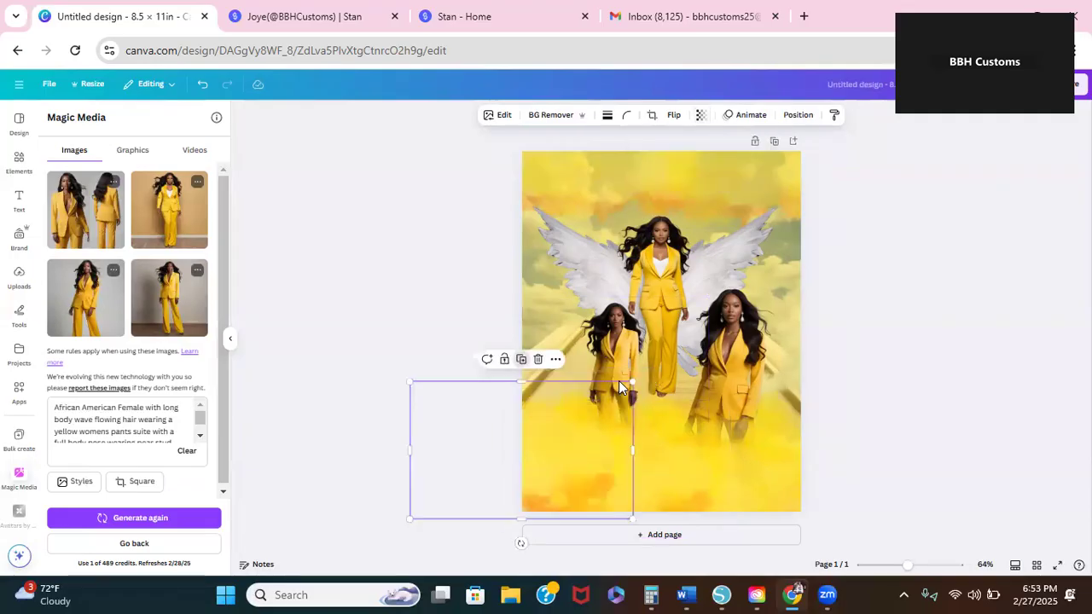
pyautogui.moveTo(612, 461); pyautogui.dragTo(823, 522)
pyautogui.moveTo(603, 490); pyautogui.dragTo(579, 518)
pyautogui.moveTo(753, 476); pyautogui.dragTo(758, 482)
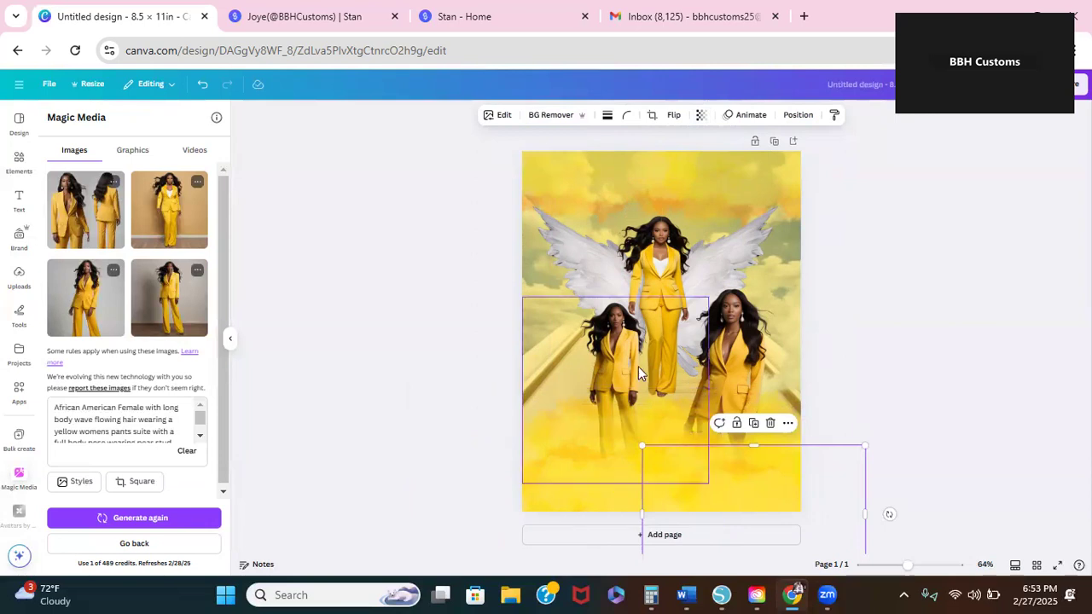
# Step: Enlarge the left woman slightly and lower her a little
pyautogui.moveTo(619, 364); pyautogui.dragTo(607, 364)
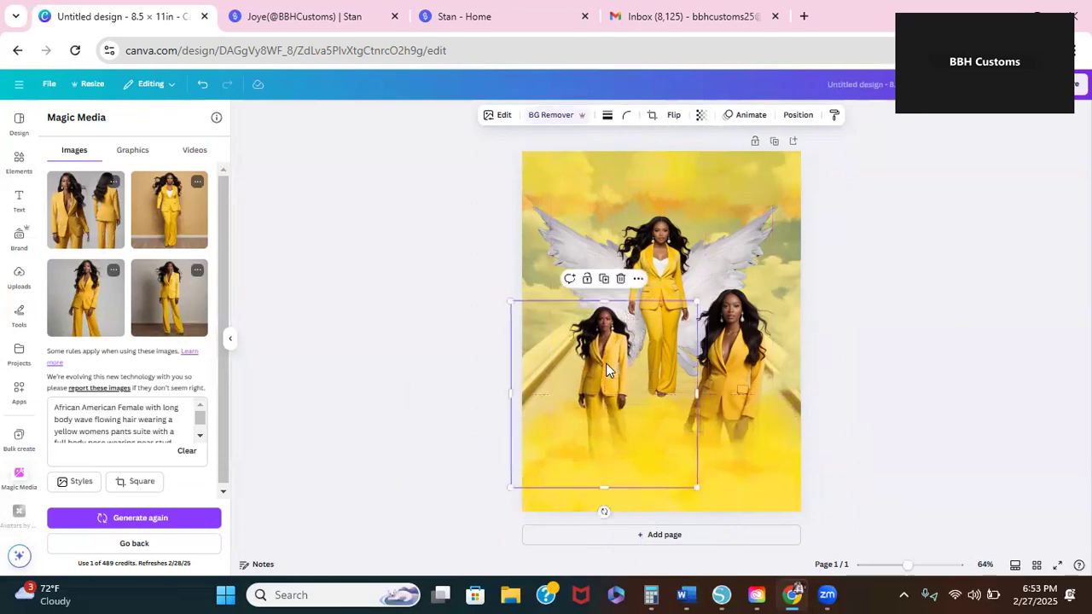
pyautogui.moveTo(508, 302); pyautogui.dragTo(478, 292)
pyautogui.moveTo(602, 361); pyautogui.dragTo(609, 382)
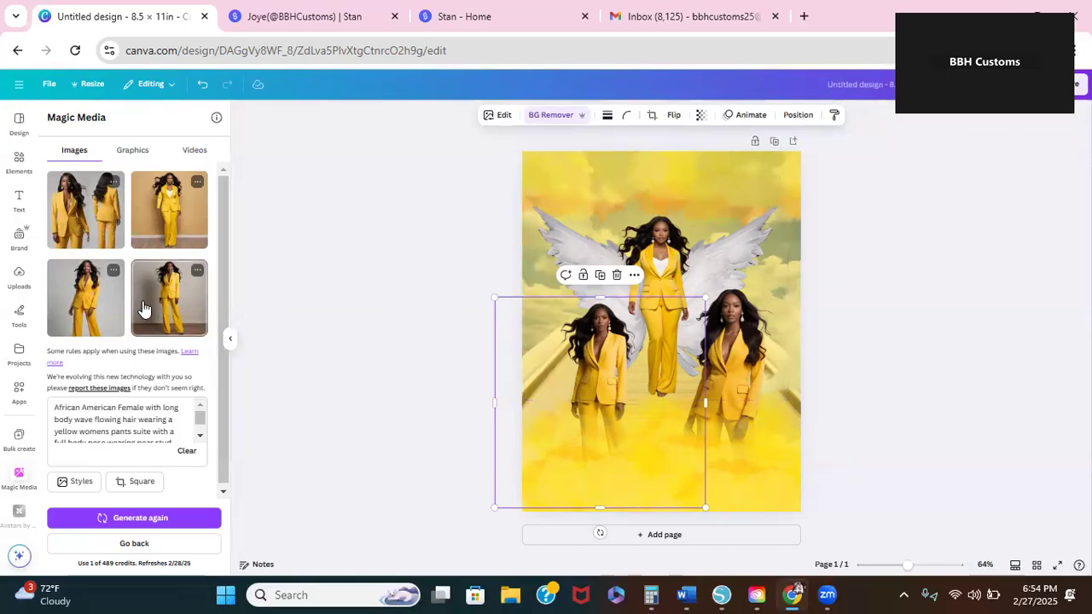
# Step: Replace the 'angel wings' search in the Elements library with a search for 'stars'
pyautogui.click(20, 162)
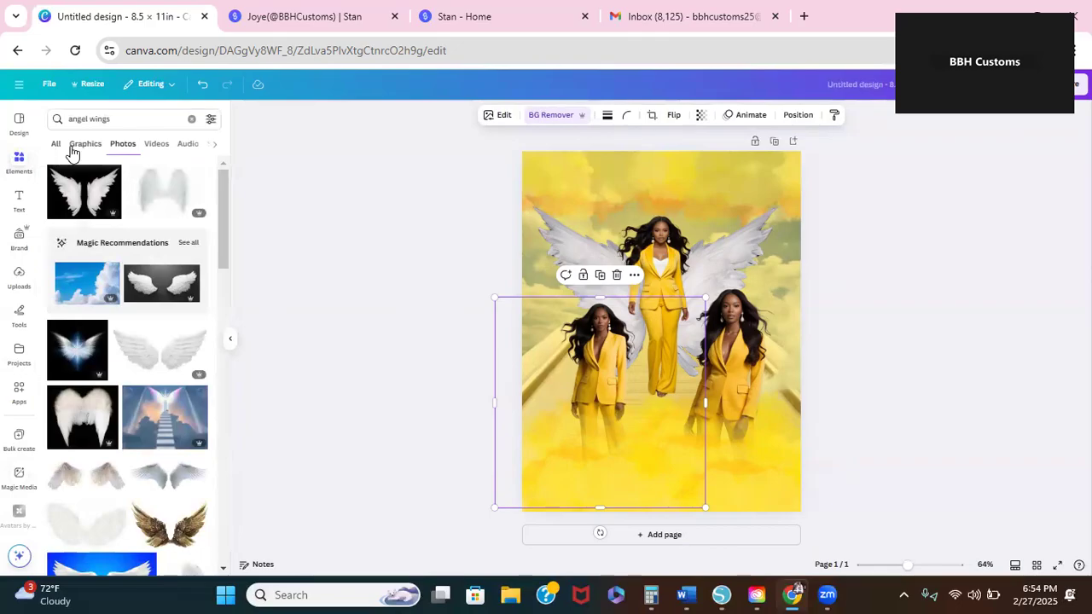
pyautogui.tripleClick(109, 121)
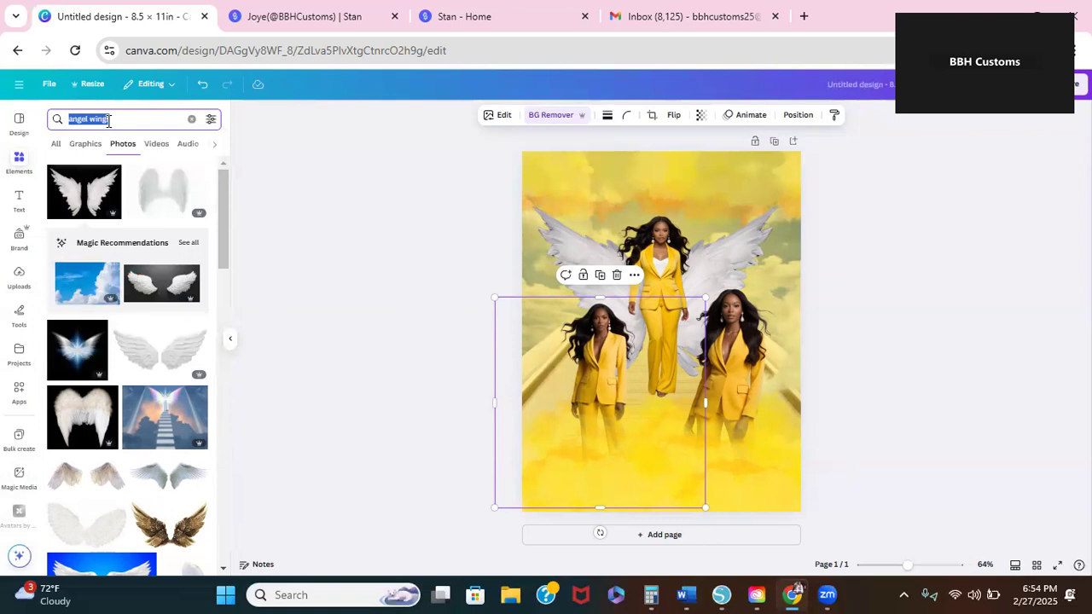
pyautogui.write('stars')
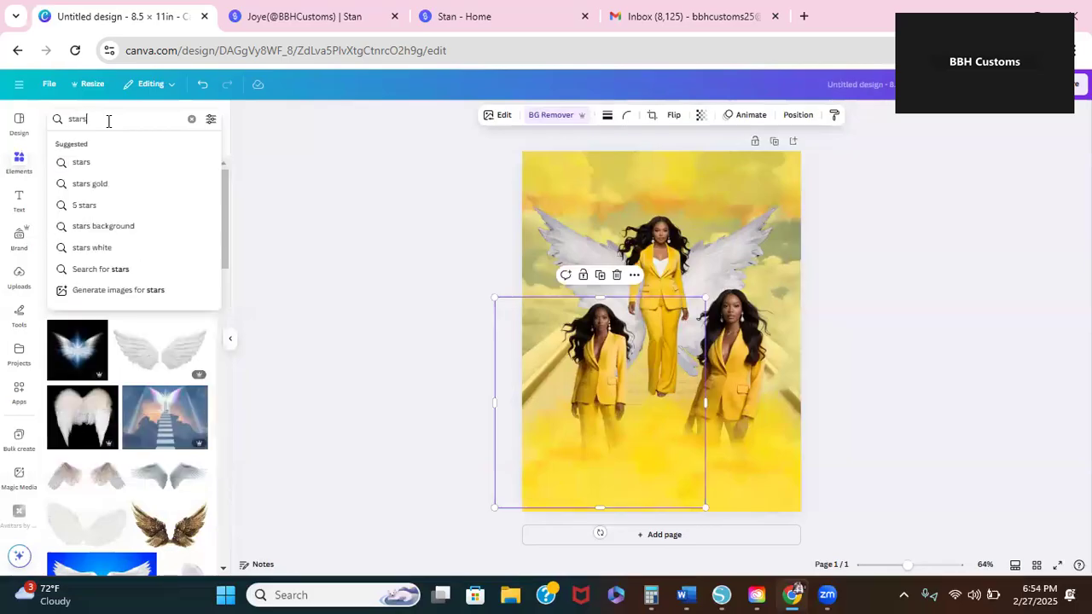
pyautogui.press('Return')
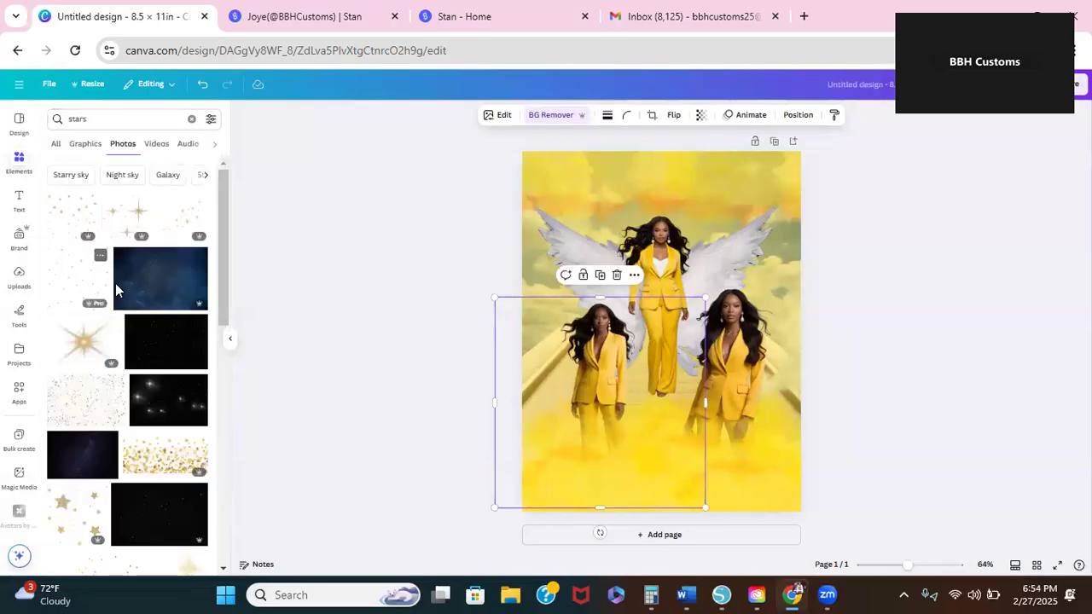
# Step: Add the golden sparkle star, shrink it small and place it beside the left woman
pyautogui.click(87, 347)
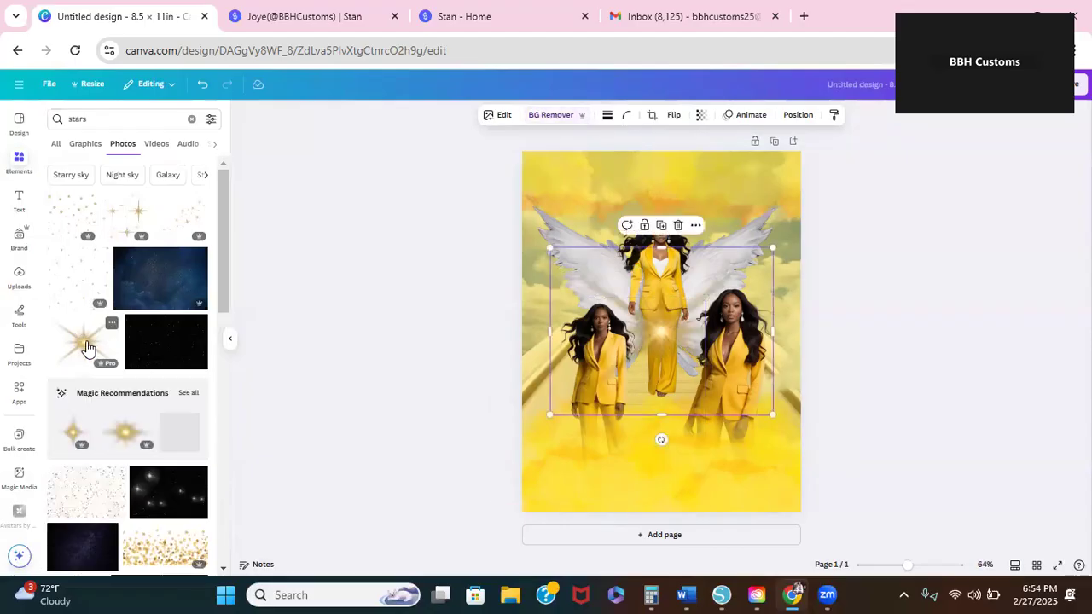
pyautogui.moveTo(662, 332); pyautogui.dragTo(582, 203)
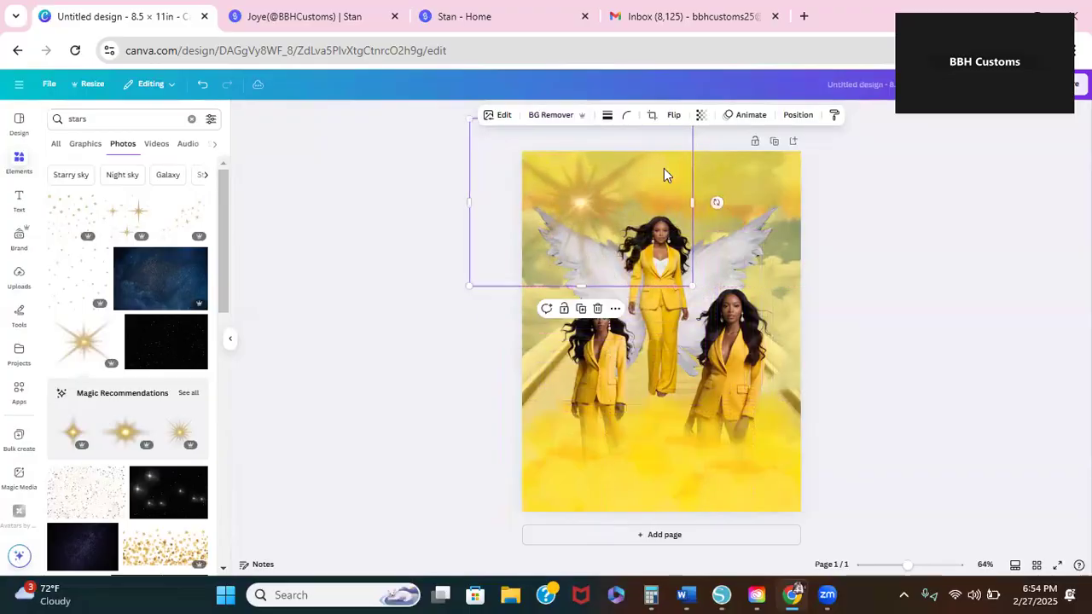
pyautogui.moveTo(691, 284); pyautogui.dragTo(576, 200)
pyautogui.moveTo(526, 162); pyautogui.dragTo(585, 219)
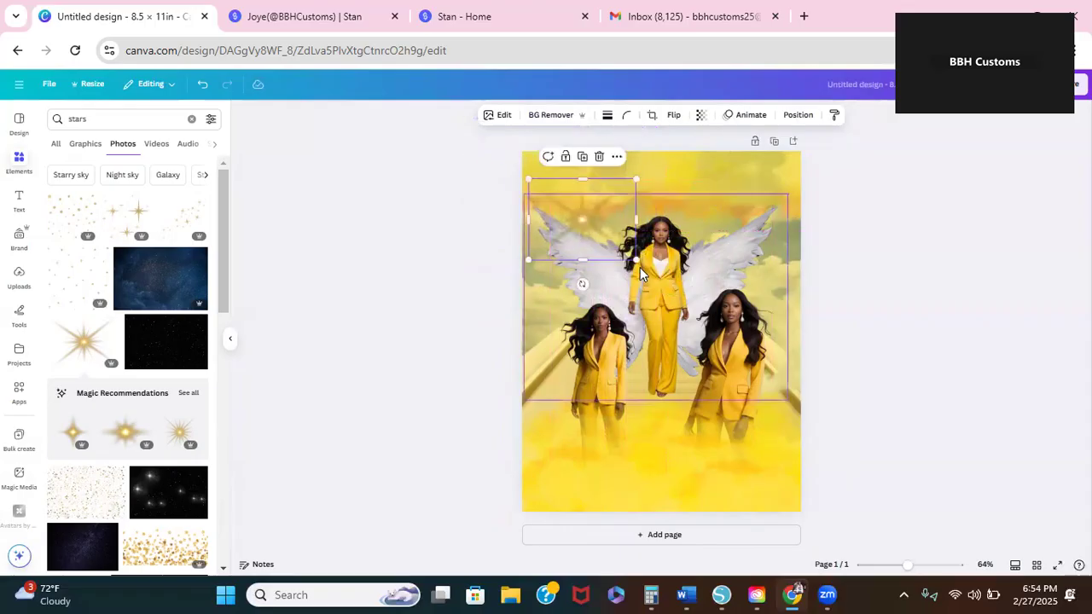
pyautogui.moveTo(636, 260); pyautogui.dragTo(607, 242)
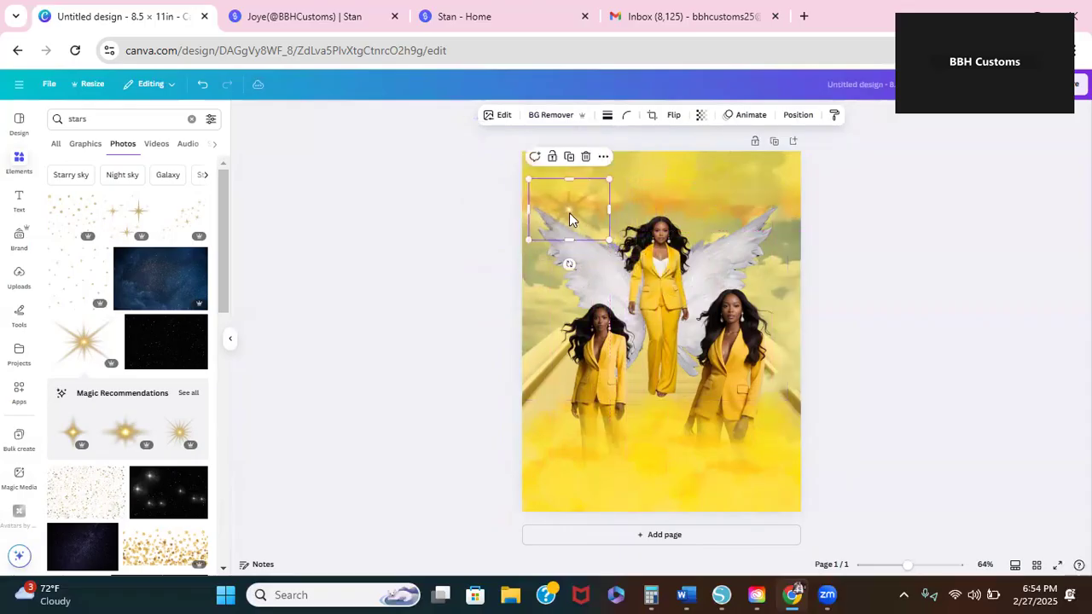
pyautogui.moveTo(568, 209); pyautogui.dragTo(558, 300)
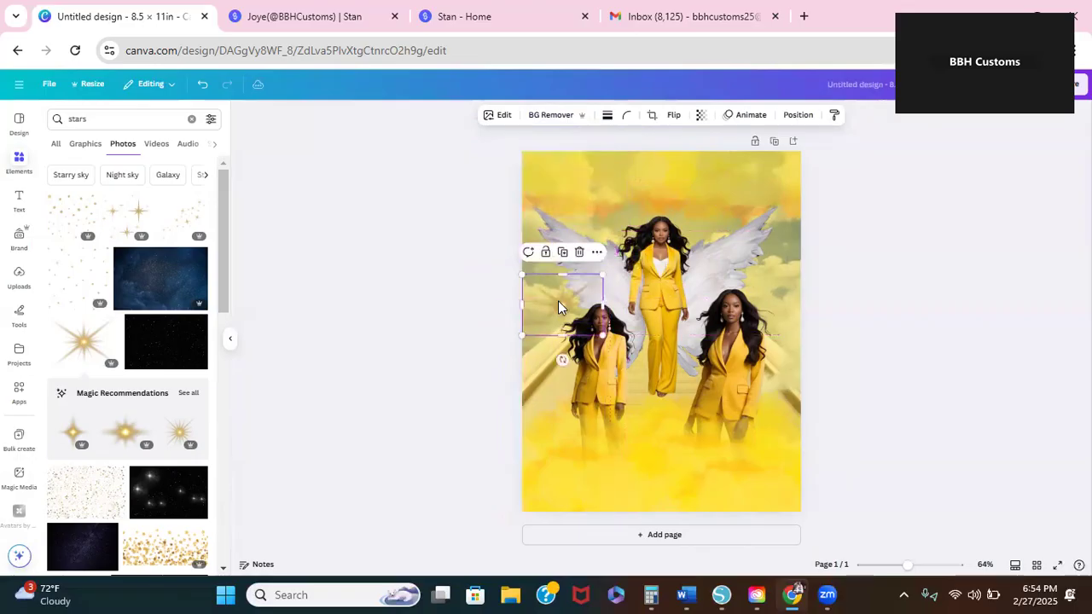
# Step: Duplicate the sparkle three times, scattering copies near bottom centre, between the lower women and by the right woman's head
pyautogui.click(564, 254)
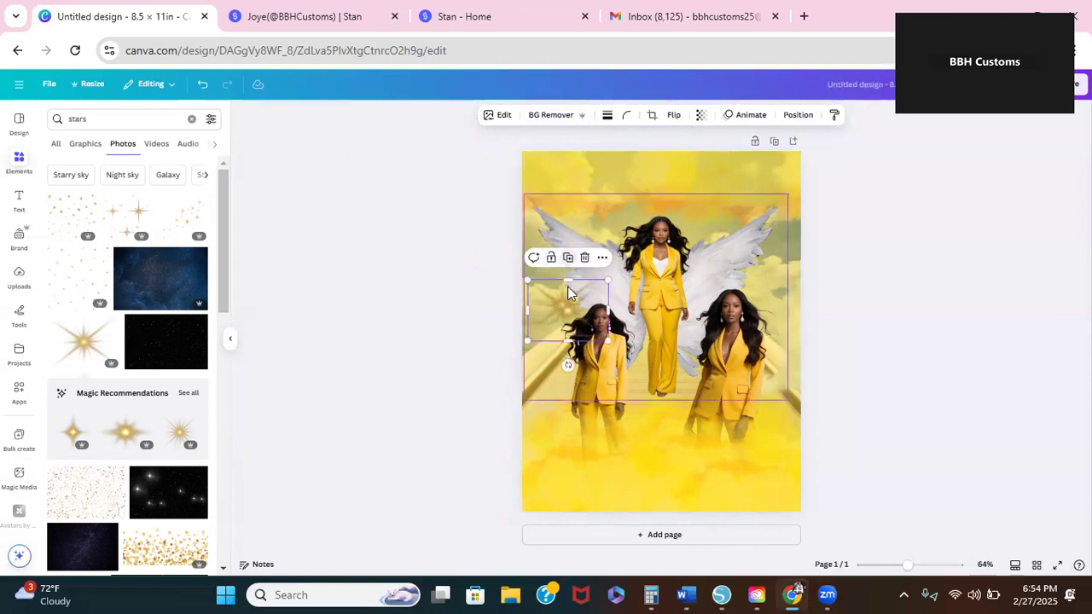
pyautogui.moveTo(569, 309); pyautogui.dragTo(682, 407)
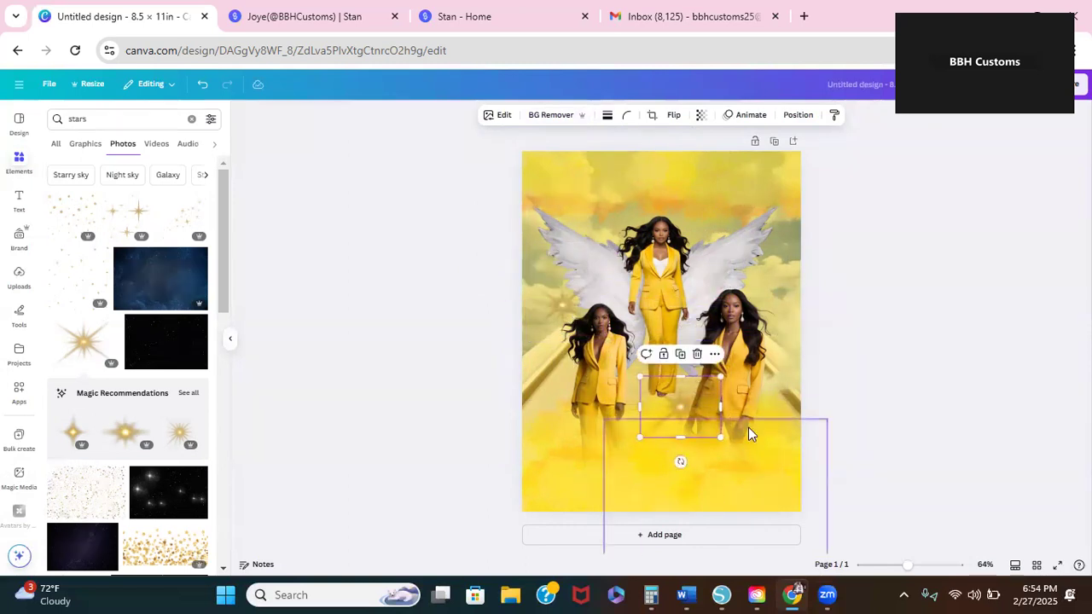
pyautogui.click(680, 356)
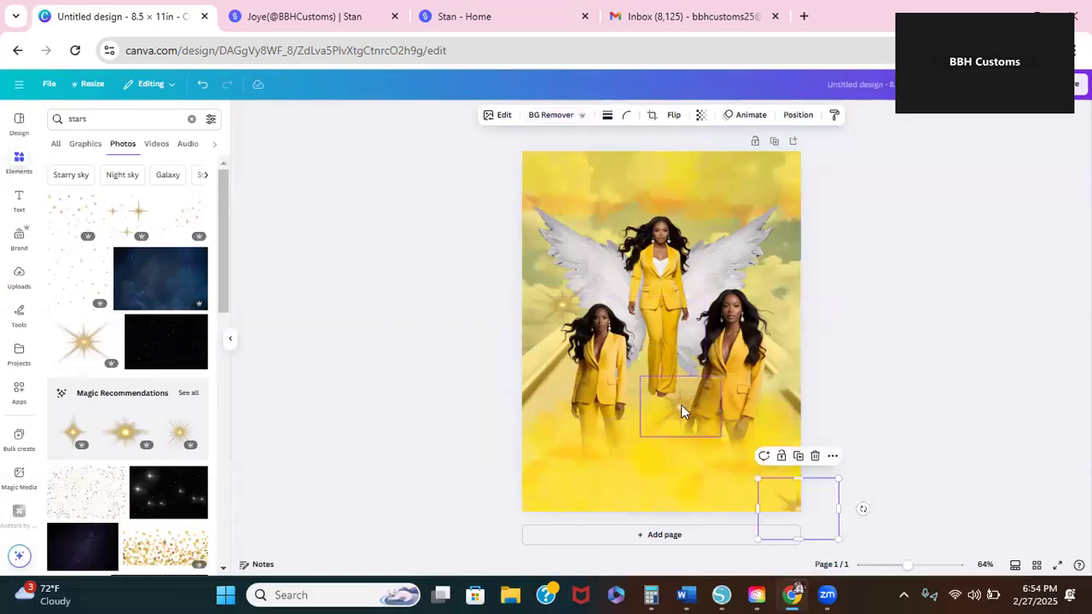
pyautogui.moveTo(681, 405)
pyautogui.mouseDown()
pyautogui.moveTo(721, 391)
pyautogui.moveTo(674, 397)
pyautogui.mouseUp()
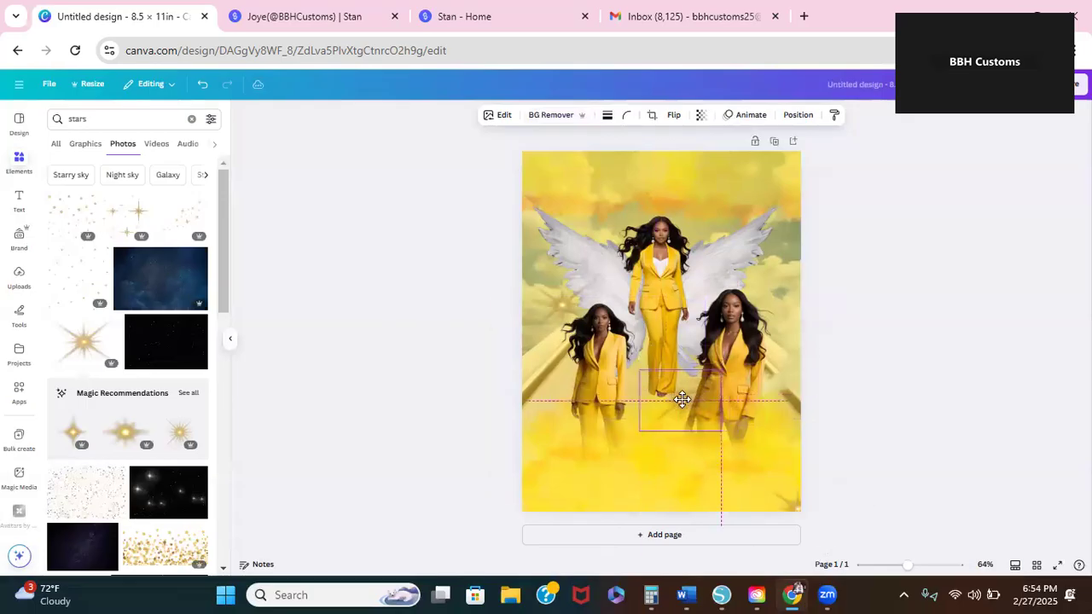
pyautogui.click(682, 353)
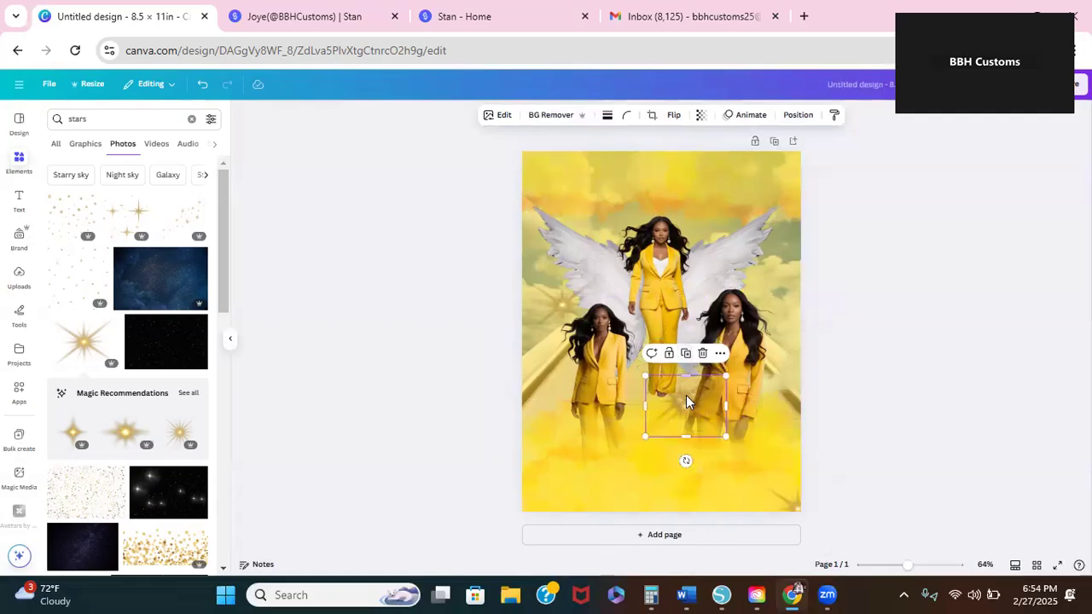
pyautogui.moveTo(687, 405); pyautogui.dragTo(752, 290)
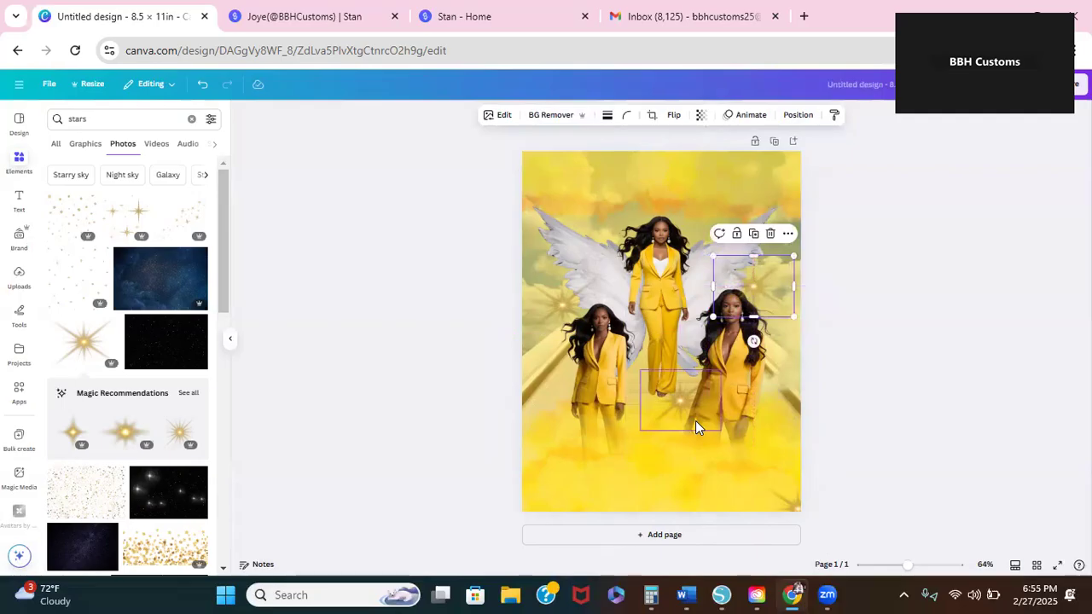
pyautogui.moveTo(750, 362); pyautogui.dragTo(759, 369)
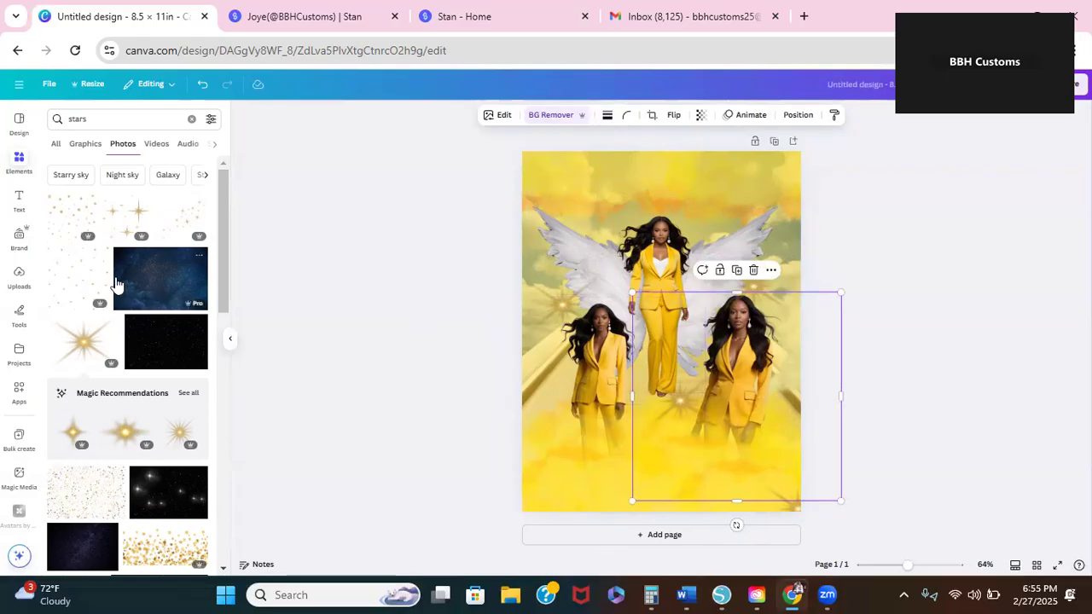
pyautogui.click(20, 201)
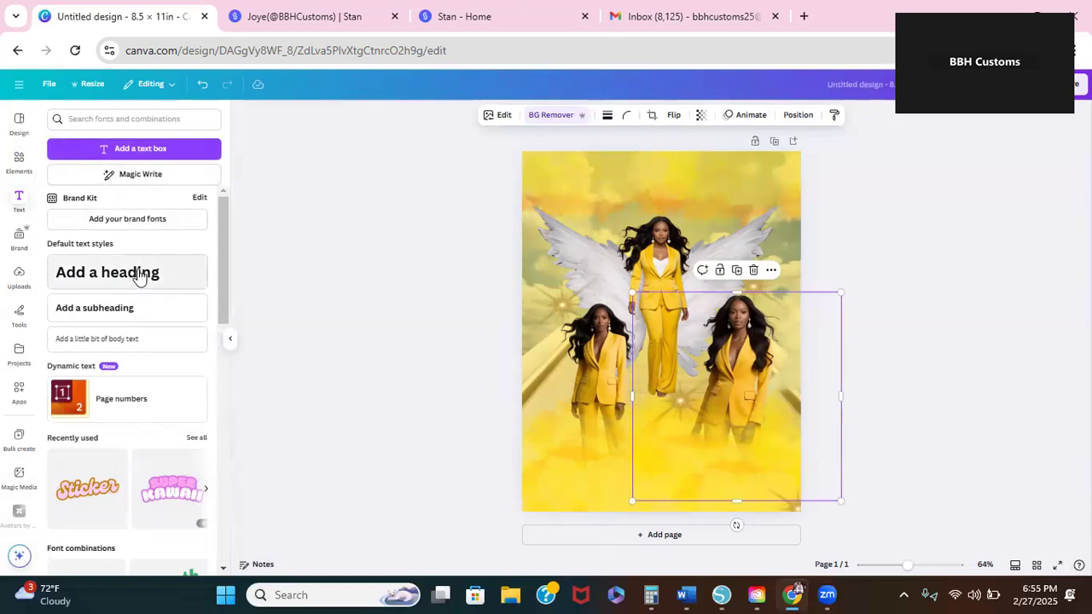
# Step: Add a Porcelain-font heading at the top of the flyer and clear its placeholder text
pyautogui.click(139, 275)
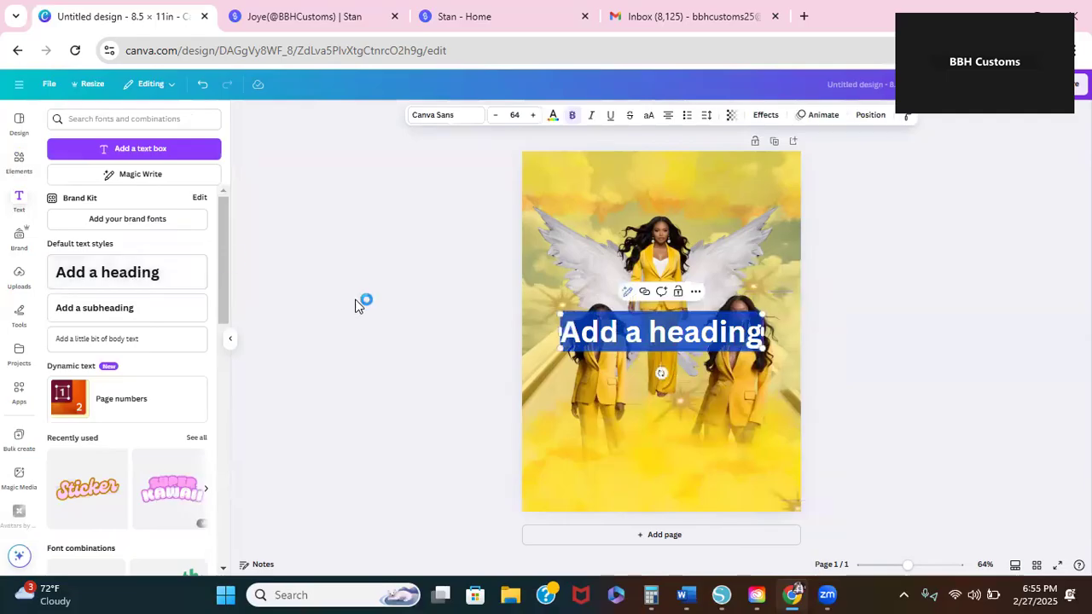
pyautogui.click(453, 122)
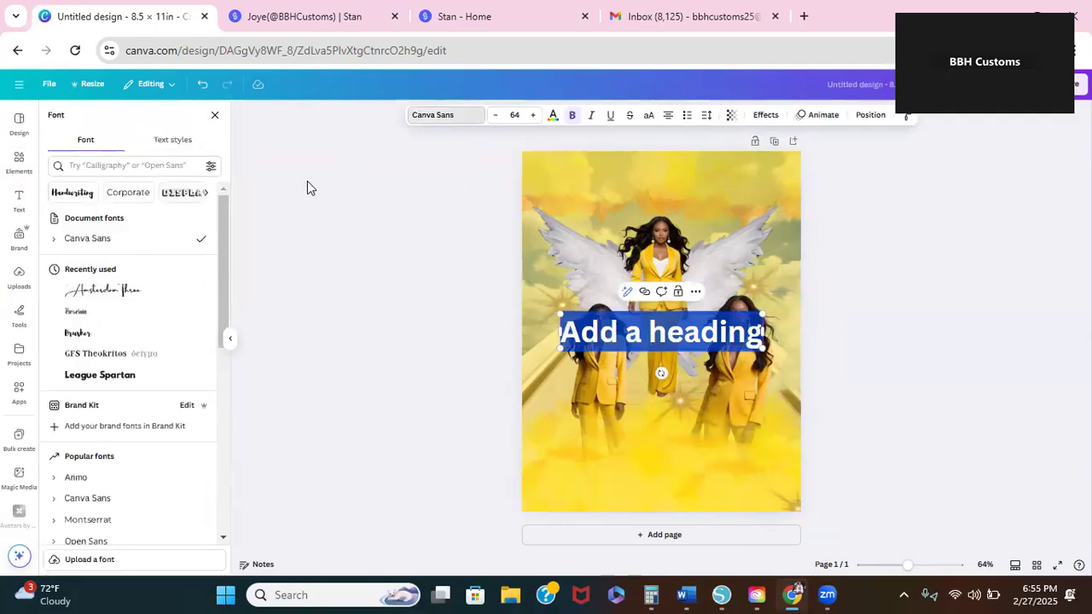
pyautogui.click(81, 313)
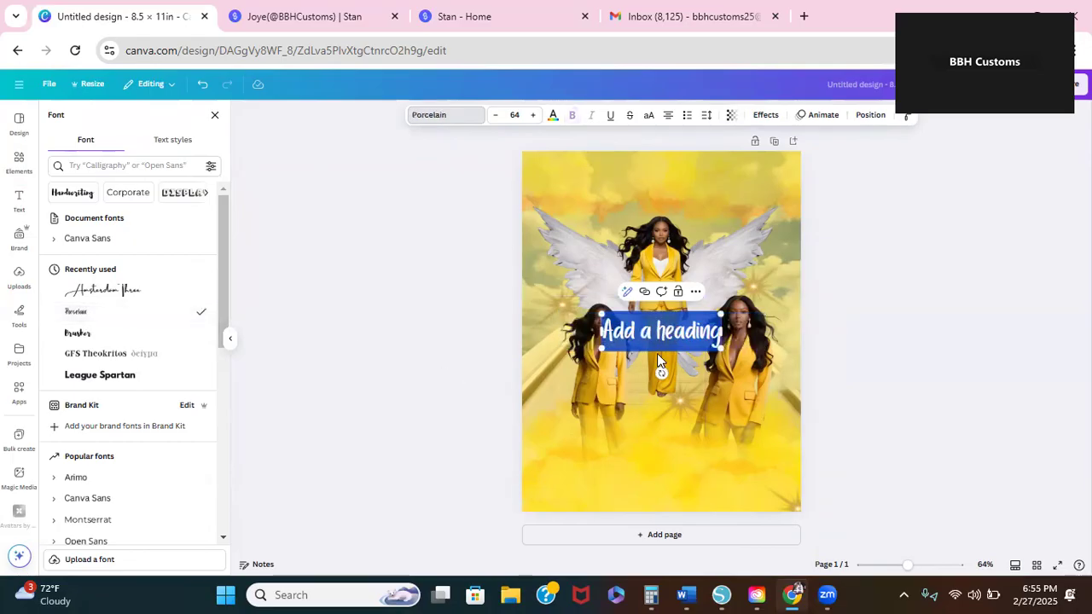
pyautogui.press('Escape')
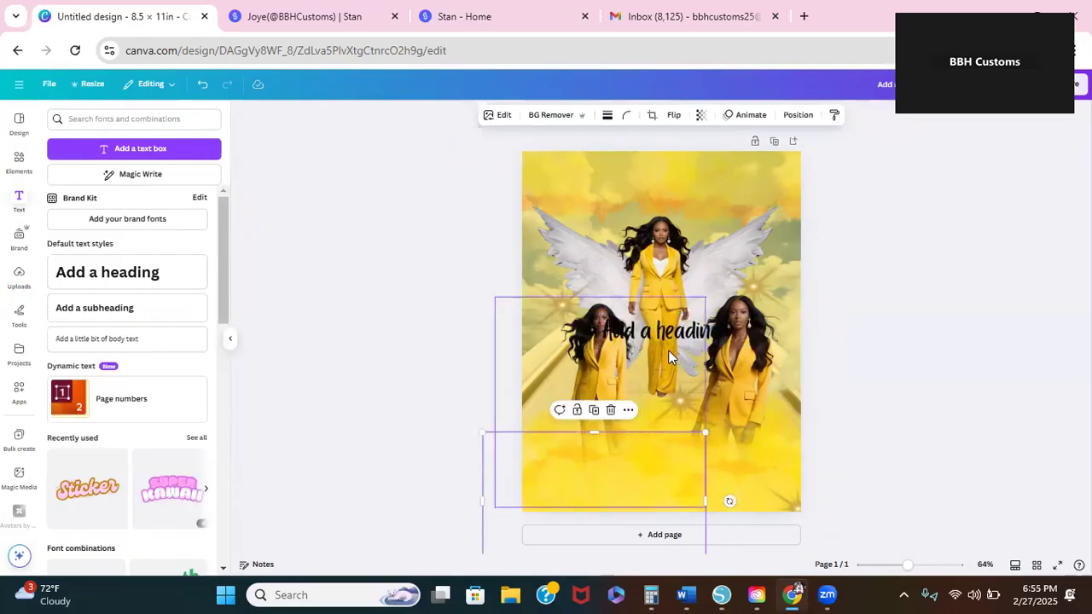
pyautogui.moveTo(663, 232); pyautogui.dragTo(670, 201)
pyautogui.doubleClick(670, 198)
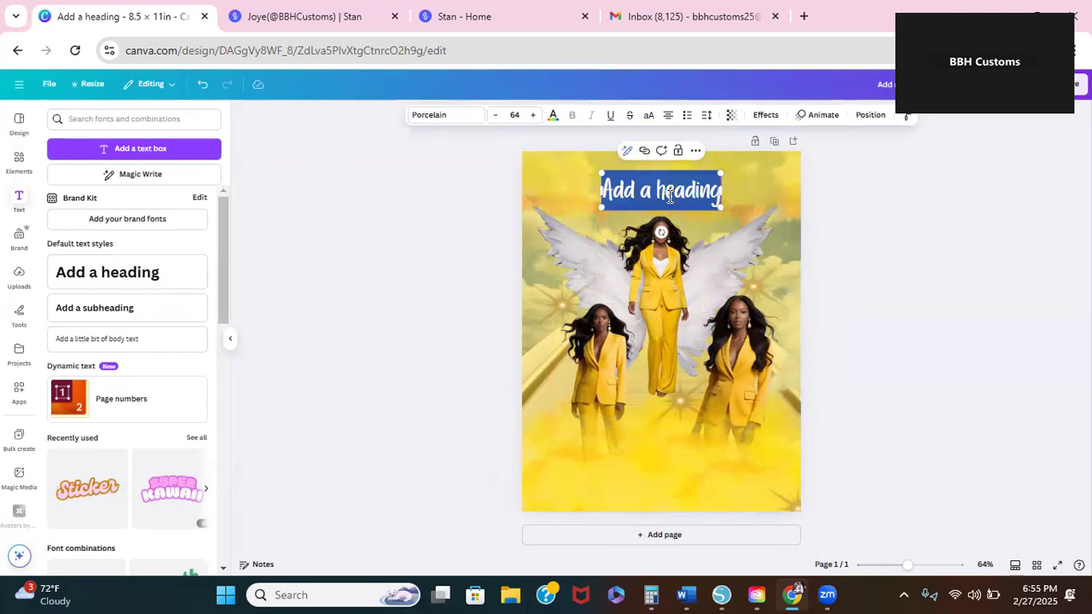
pyautogui.press('BackSpace')
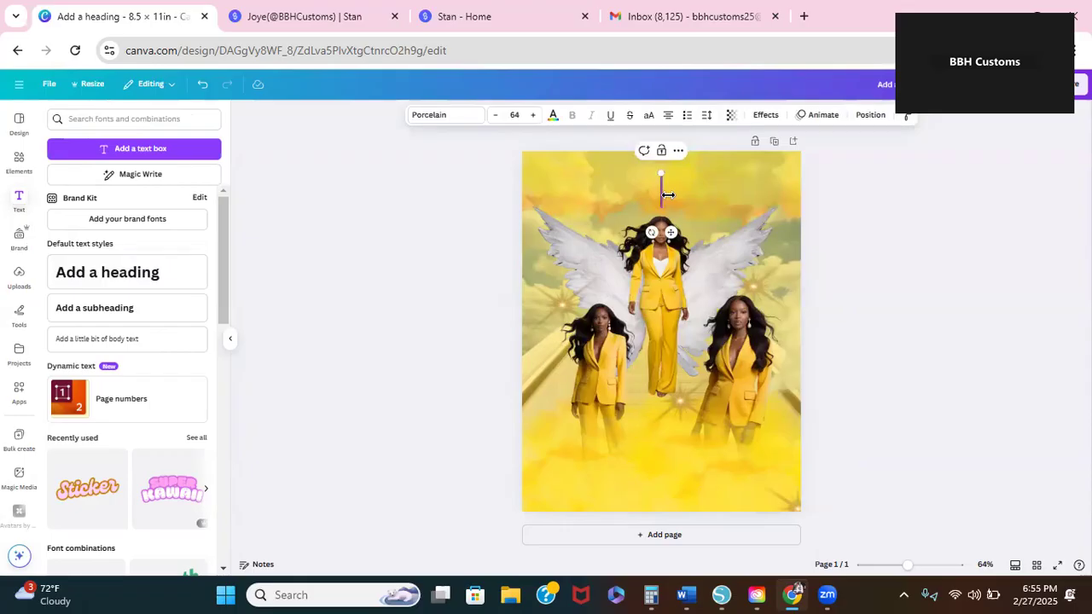
# Step: Type 'Always in Our Hearts' into the empty Porcelain heading
pyautogui.write('S')
pyautogui.press('BackSpace')
pyautogui.write('alway')
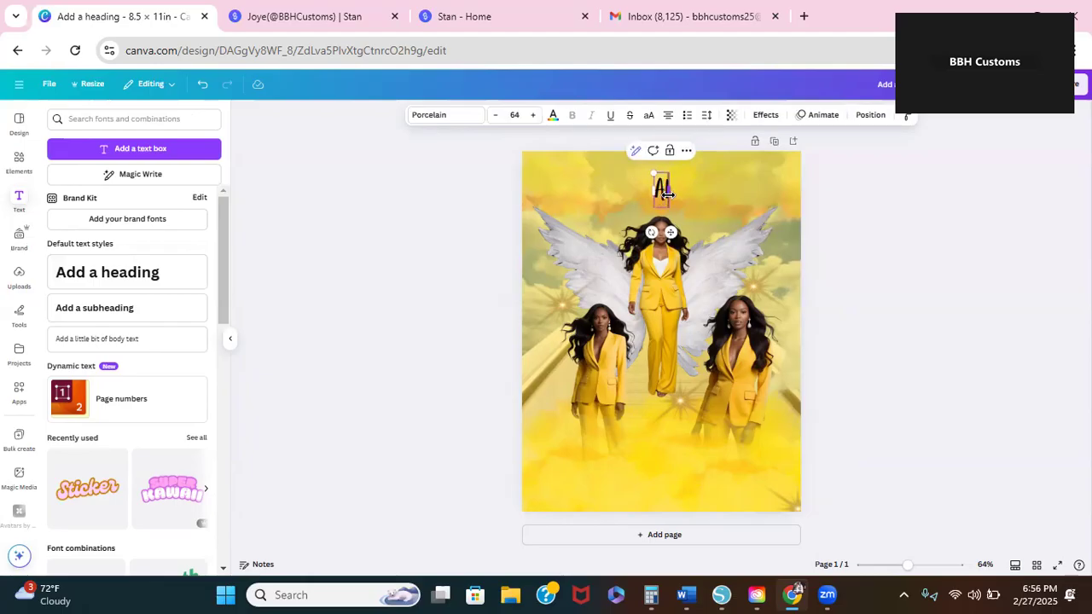
pyautogui.write('s in')
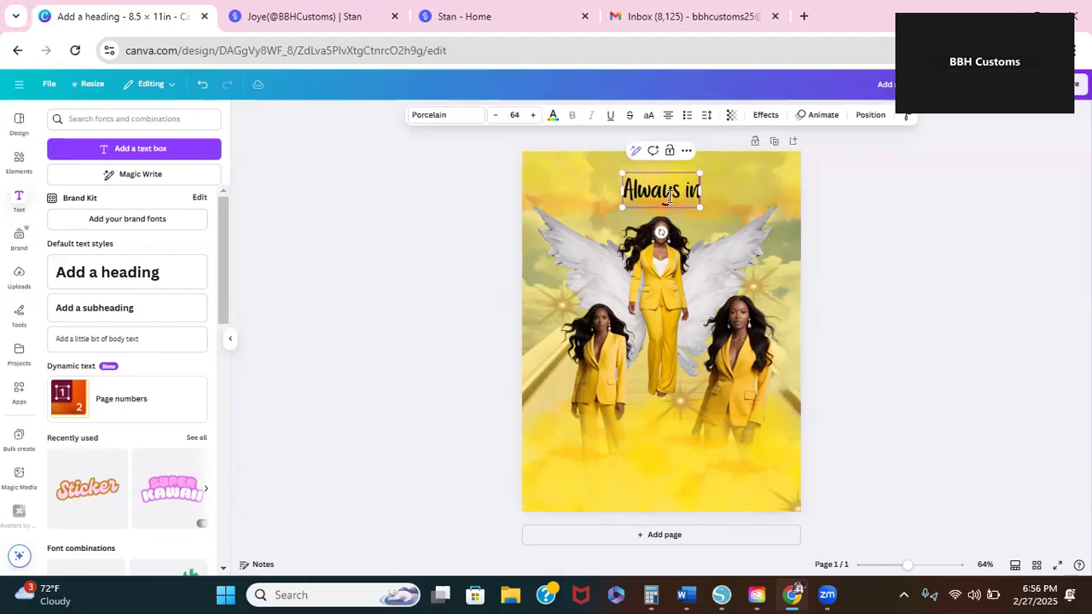
pyautogui.write(' Our Hearts')
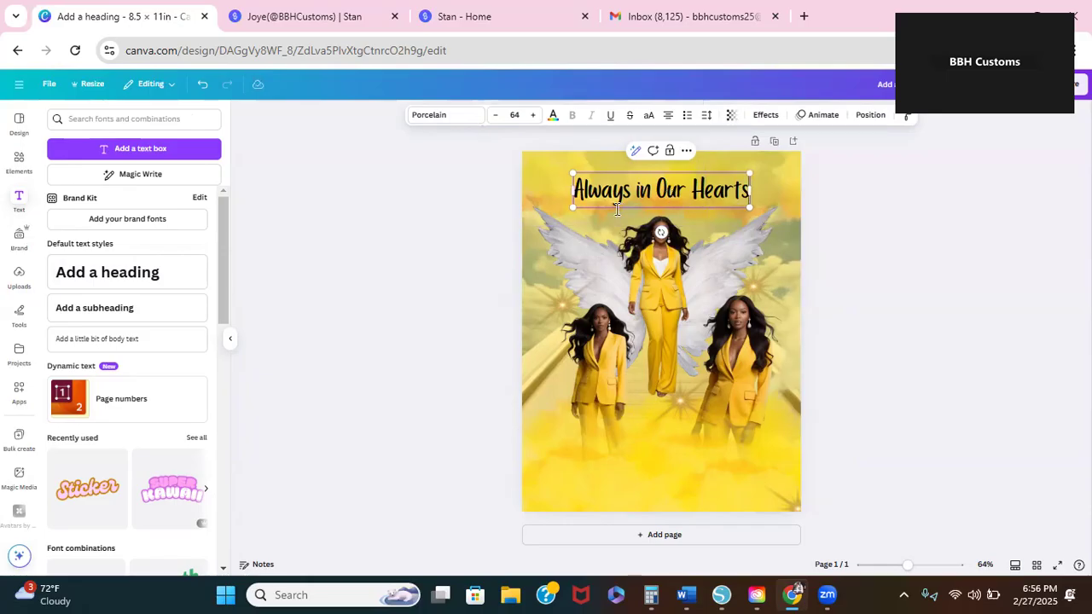
pyautogui.click(735, 223)
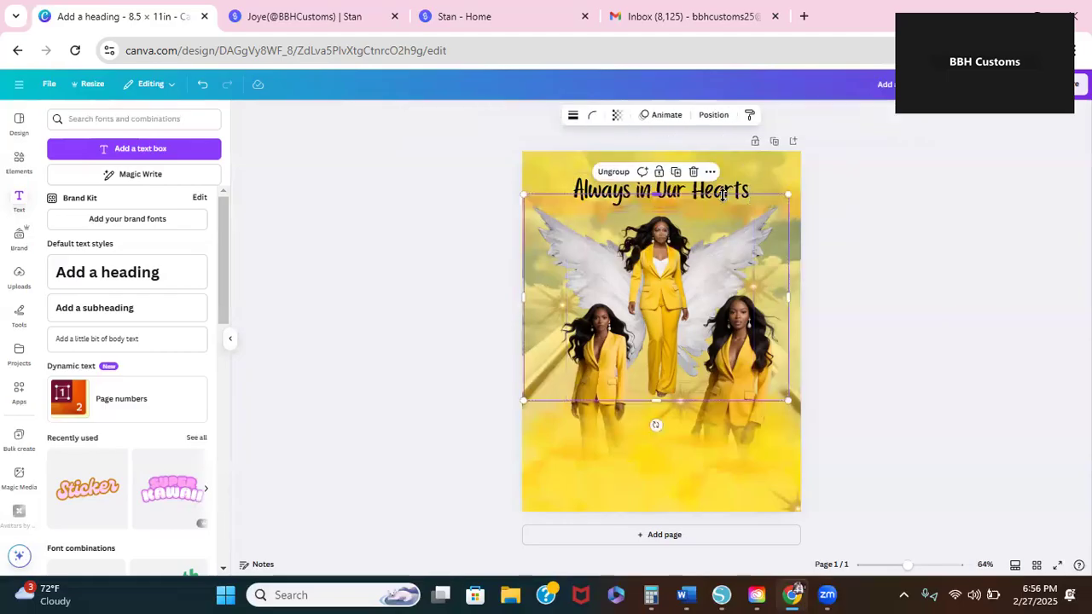
pyautogui.click(714, 192)
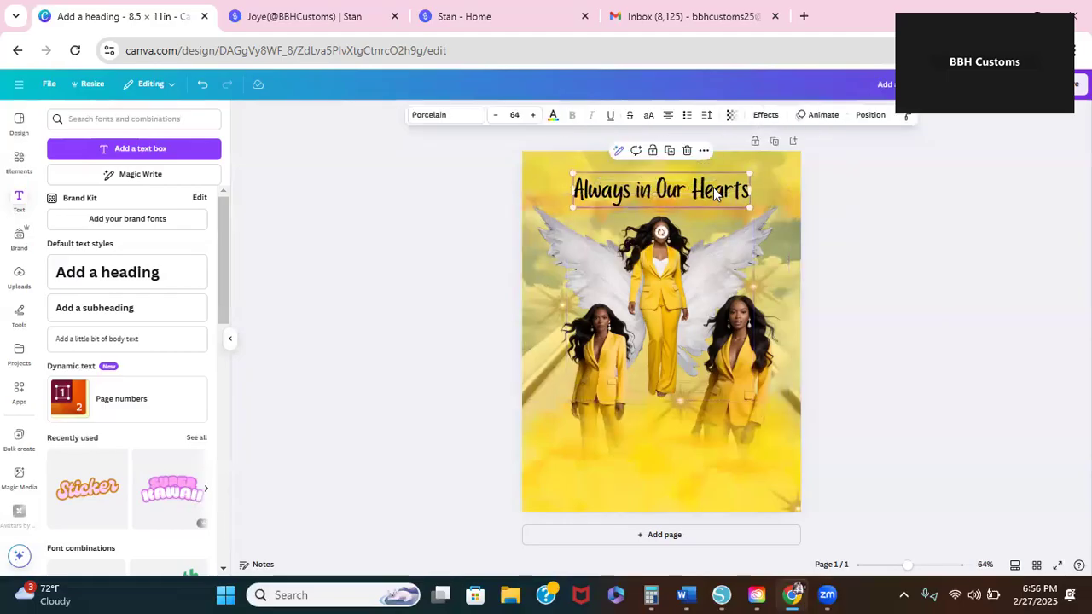
# Step: Duplicate the heading just below itself and retype the copy as 'In Memory of'
pyautogui.click(670, 150)
pyautogui.moveTo(680, 197); pyautogui.dragTo(681, 215)
pyautogui.doubleClick(681, 216)
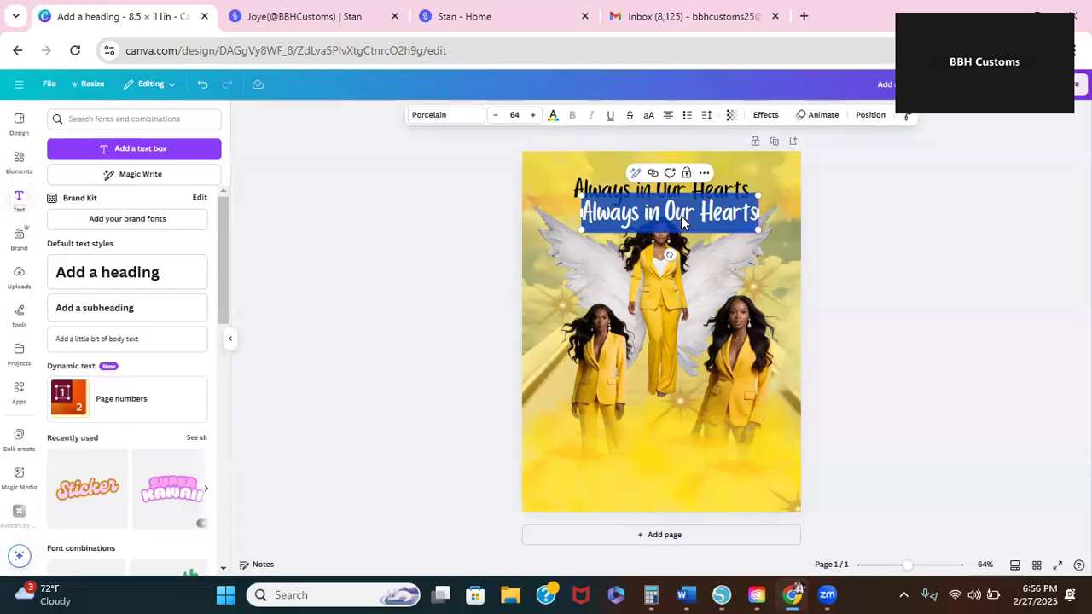
pyautogui.write('In Memory Of')
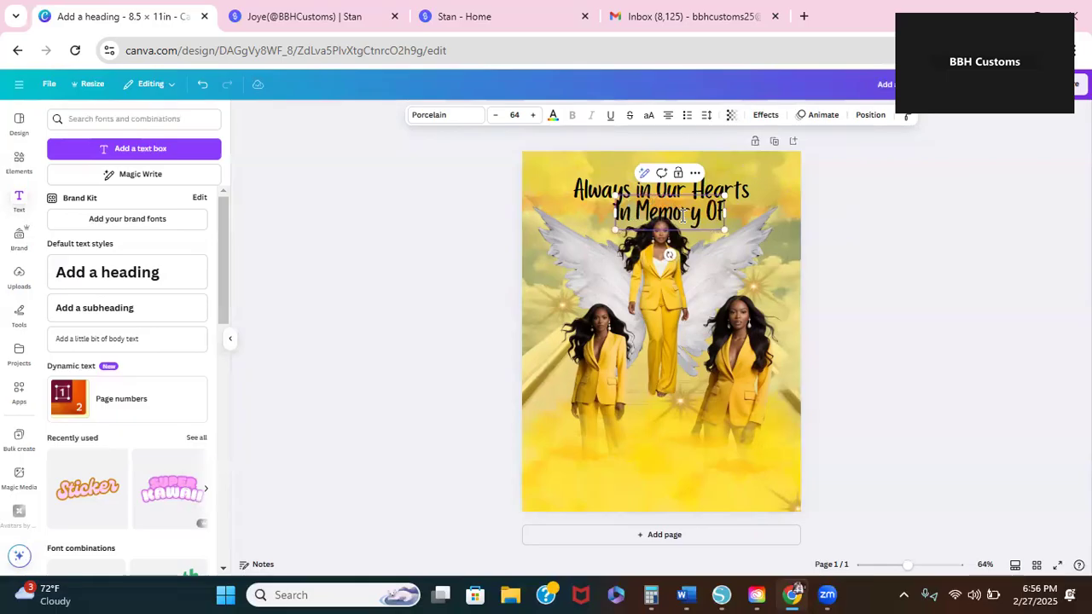
pyautogui.press('BackSpace')
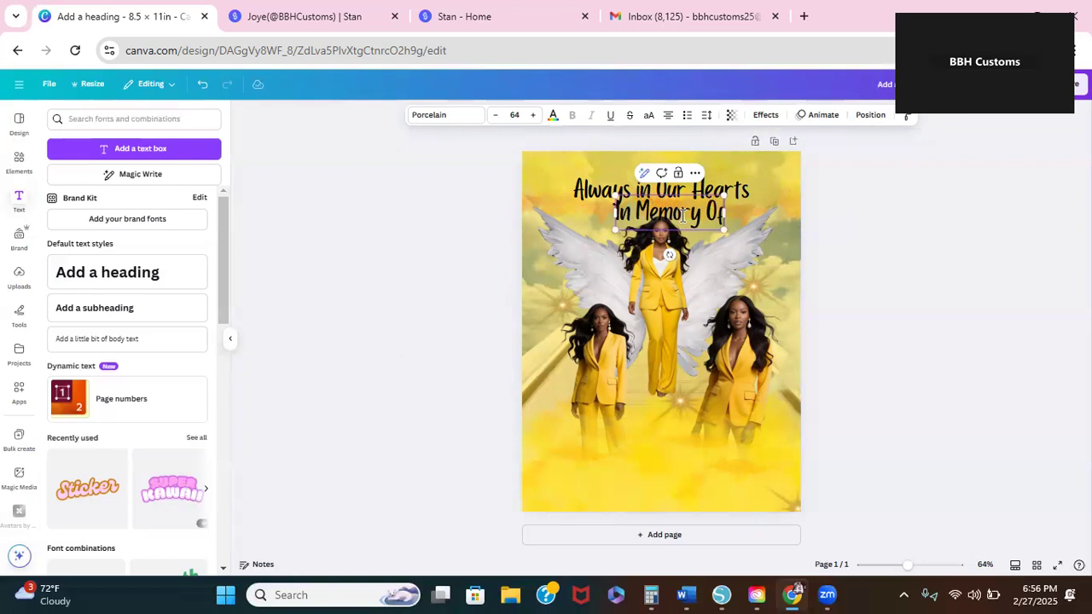
pyautogui.write('f')
pyautogui.click(741, 234)
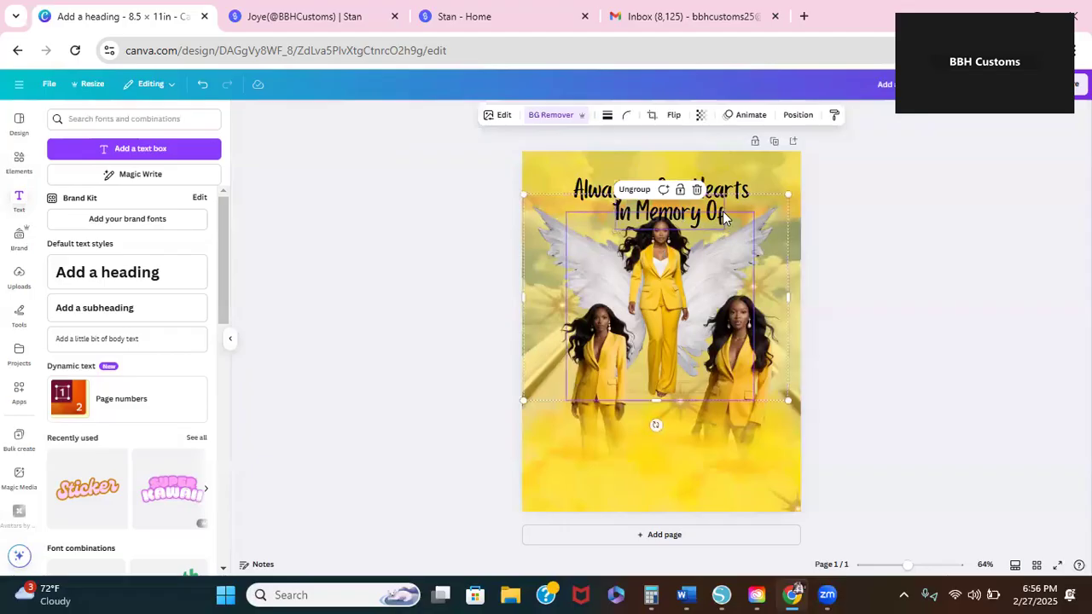
pyautogui.click(722, 213)
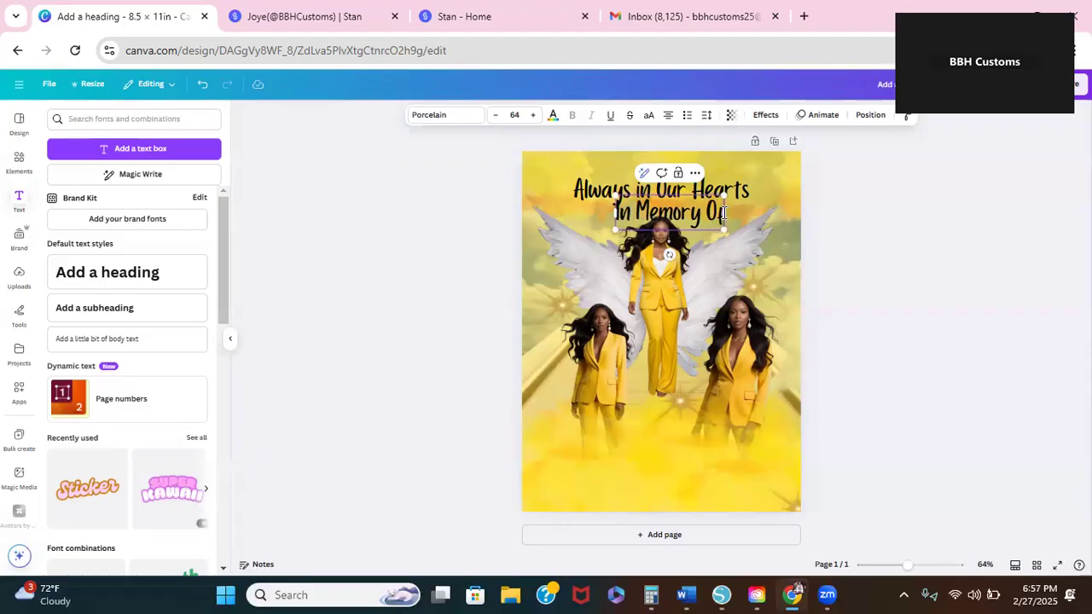
pyautogui.press('BackSpace')
pyautogui.press('BackSpace')
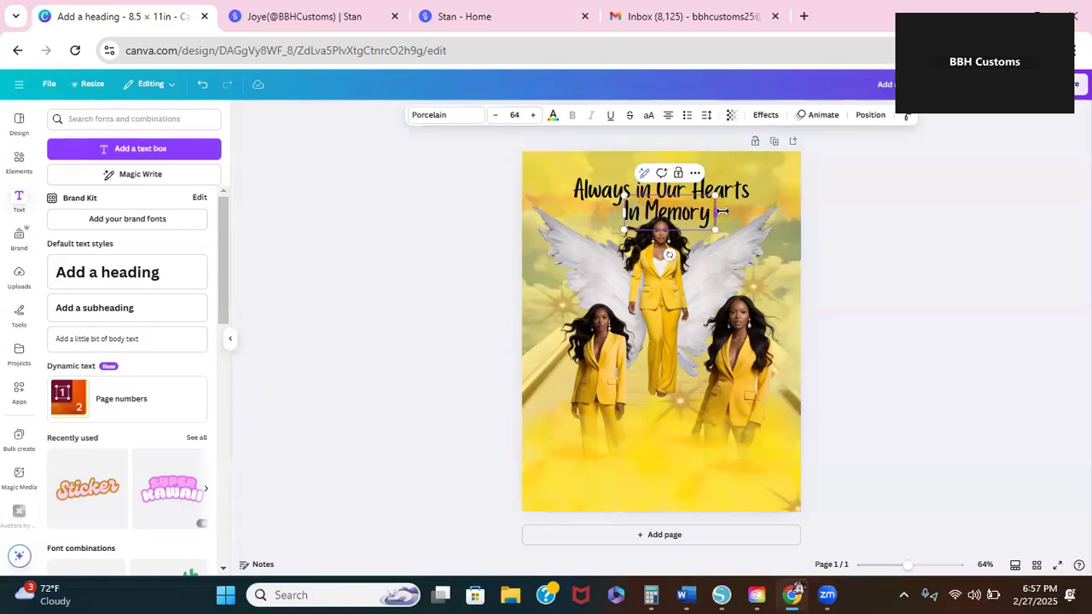
pyautogui.write('of')
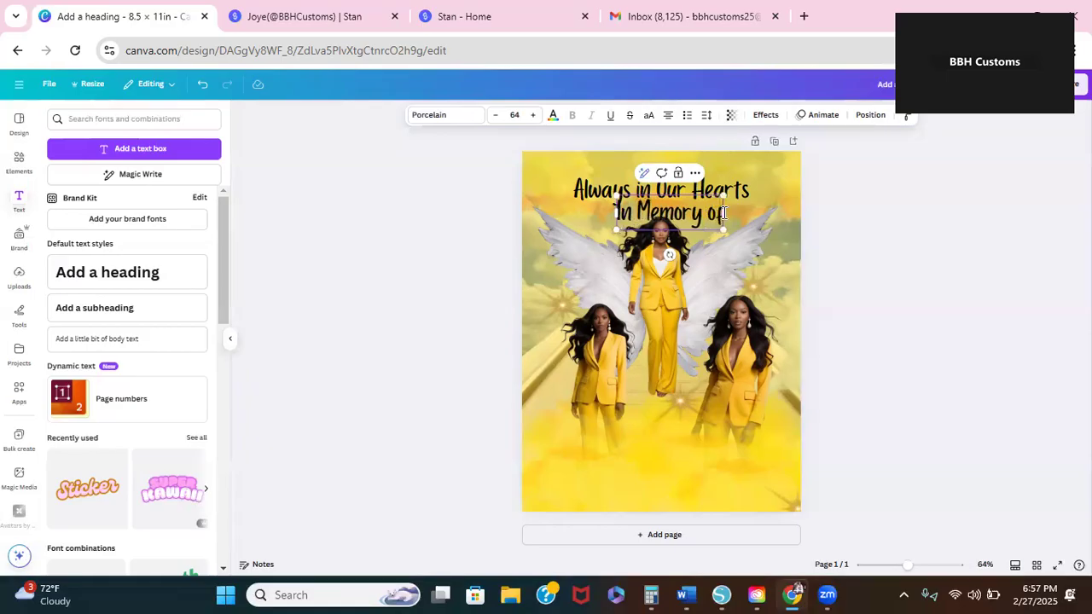
# Step: Nudge the heading, 'In Memory of' line and winged women group into centred alignment
pyautogui.click(670, 397)
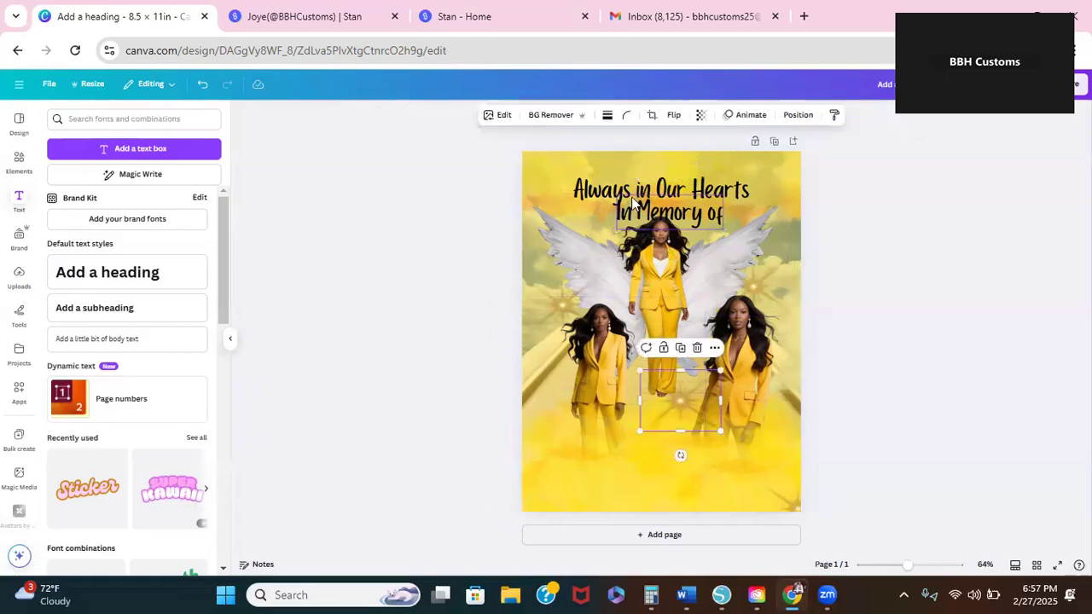
pyautogui.moveTo(621, 194); pyautogui.dragTo(534, 205)
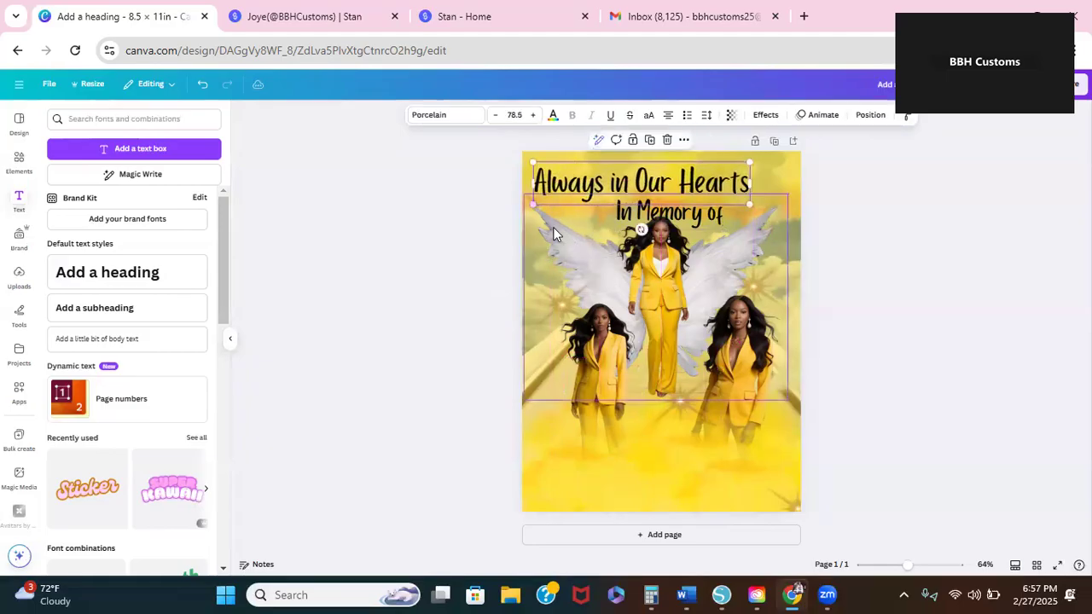
pyautogui.moveTo(612, 183); pyautogui.dragTo(636, 186)
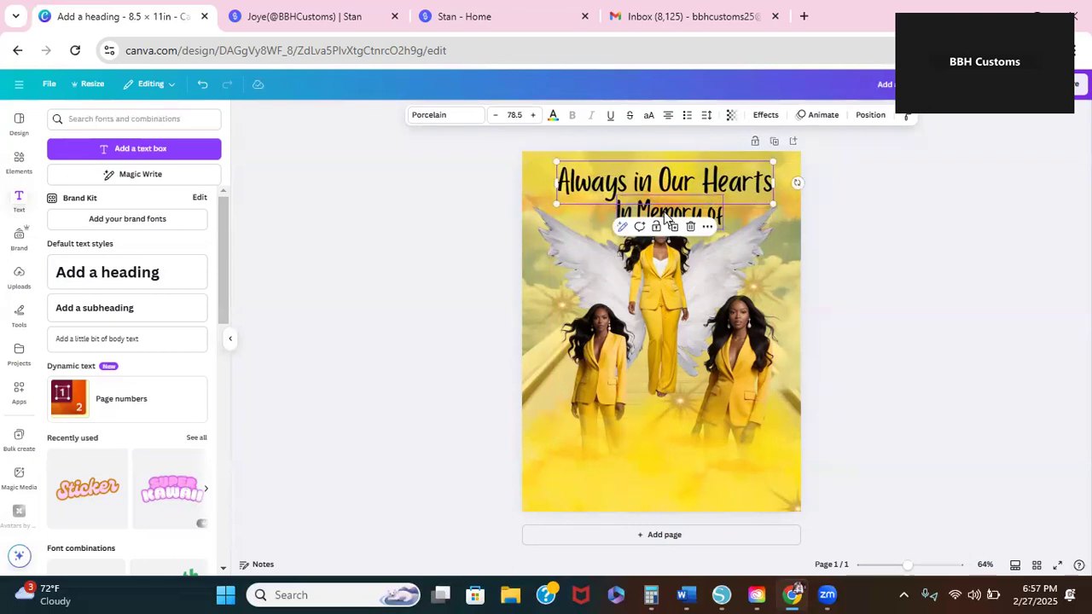
pyautogui.click(663, 212)
pyautogui.moveTo(664, 211); pyautogui.dragTo(667, 209)
pyautogui.moveTo(661, 262); pyautogui.dragTo(666, 272)
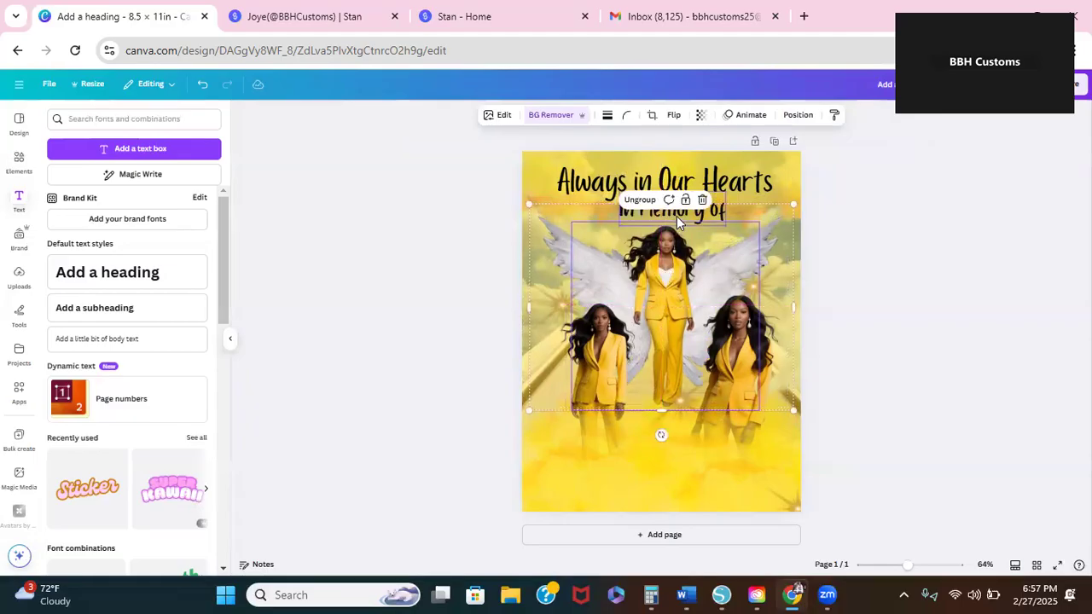
pyautogui.moveTo(677, 216); pyautogui.dragTo(676, 213)
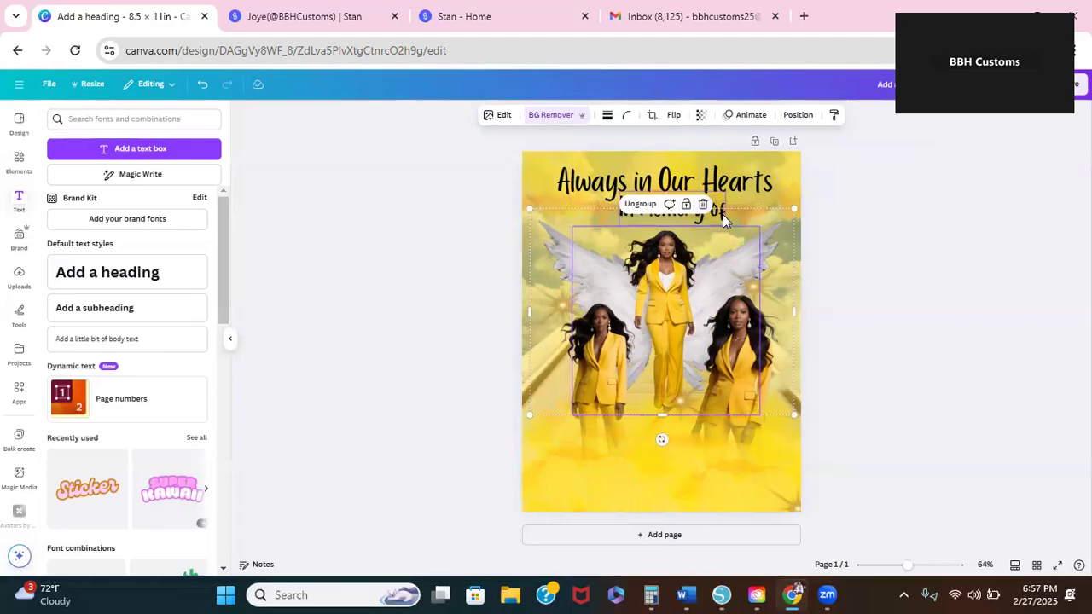
pyautogui.click(723, 219)
pyautogui.moveTo(693, 210); pyautogui.dragTo(692, 213)
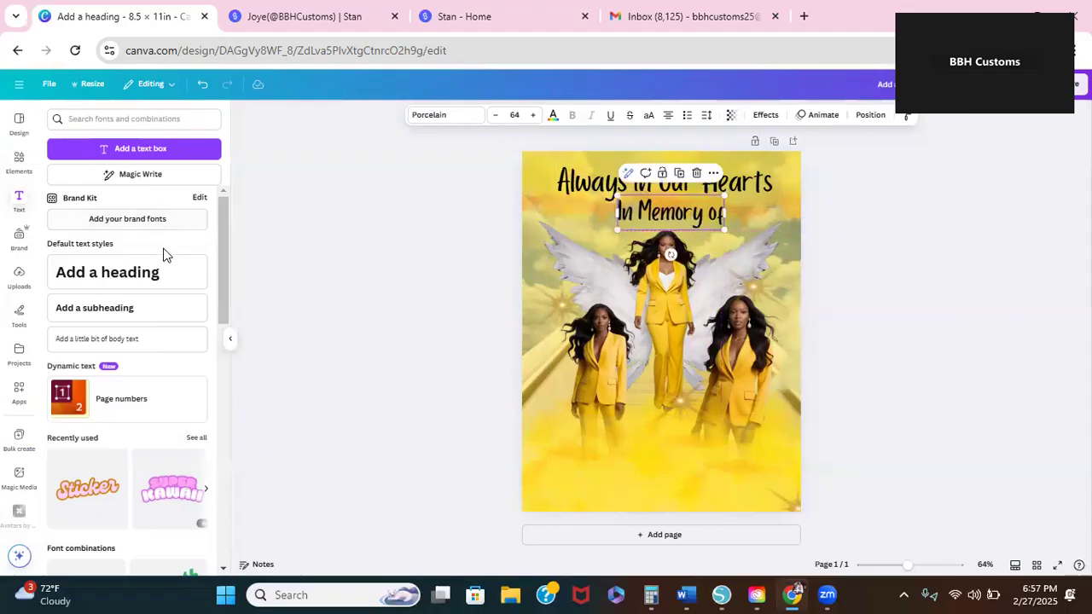
# Step: Add a new heading and move it down over the lower part of the picture
pyautogui.click(116, 273)
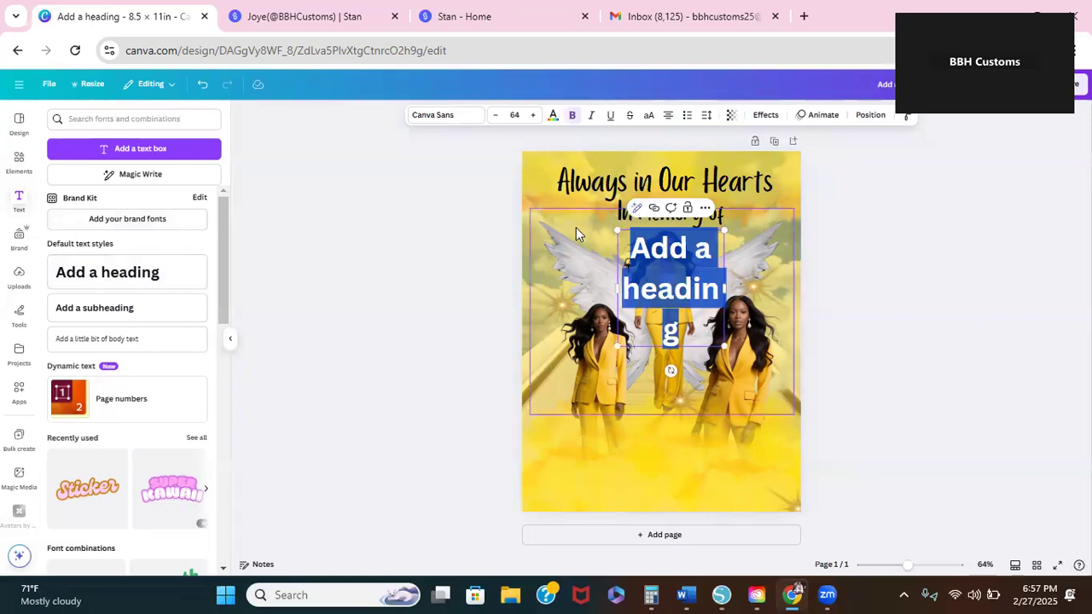
pyautogui.click(828, 298)
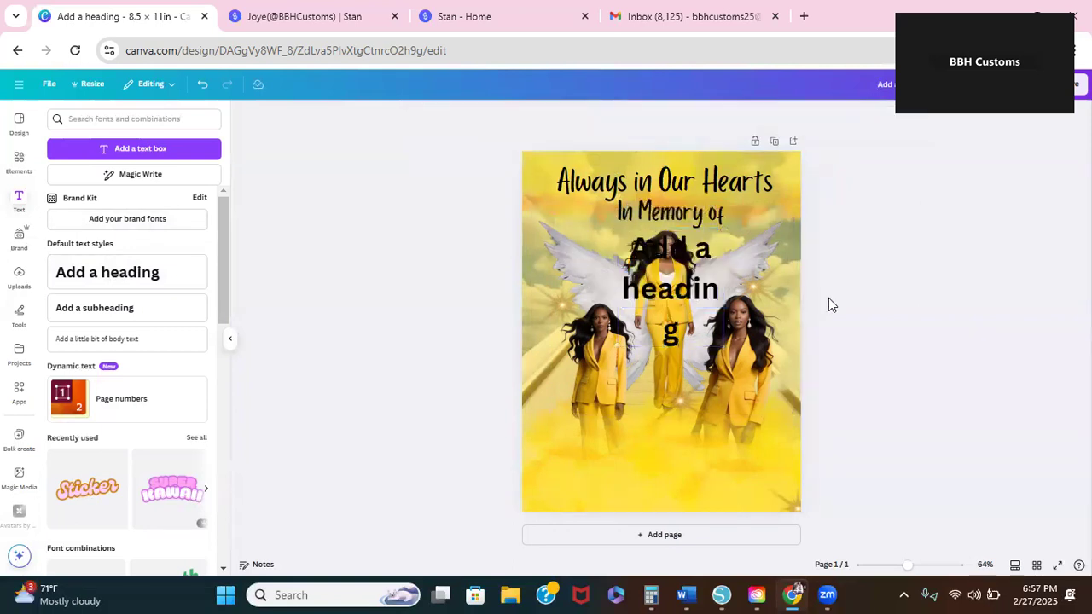
pyautogui.moveTo(646, 293); pyautogui.dragTo(536, 330)
pyautogui.moveTo(628, 331); pyautogui.dragTo(671, 346)
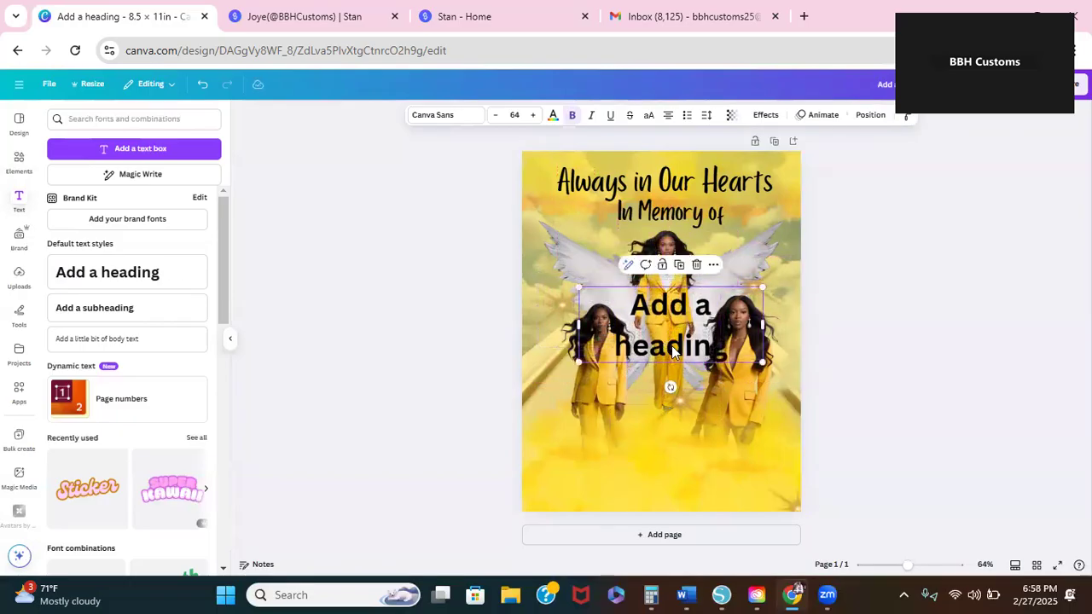
# Step: Change the new heading's font to Amsterdam Two and move it lower on the page
pyautogui.click(429, 118)
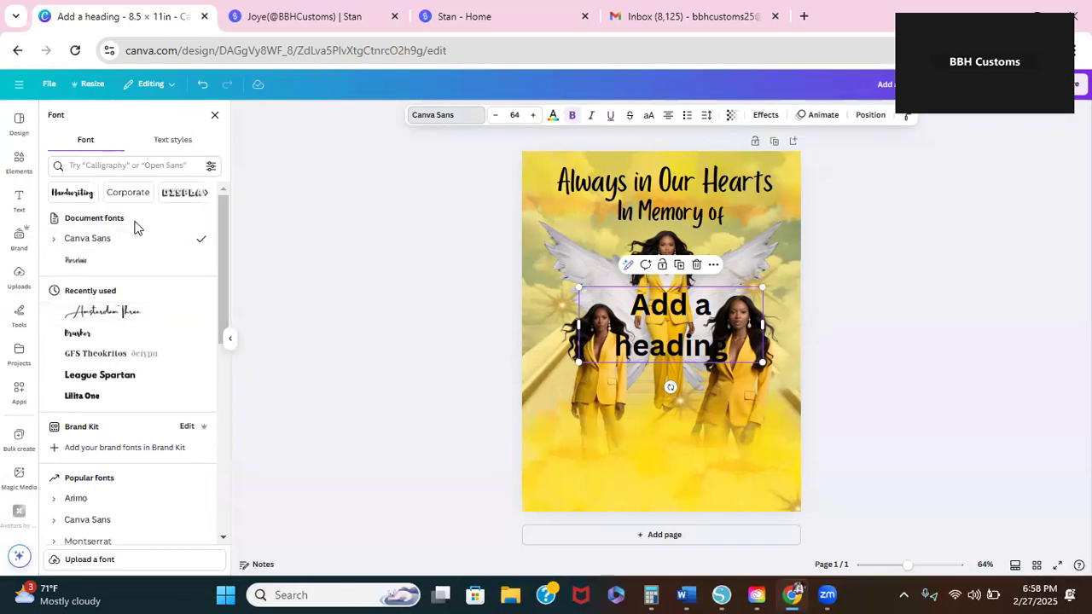
pyautogui.click(128, 167)
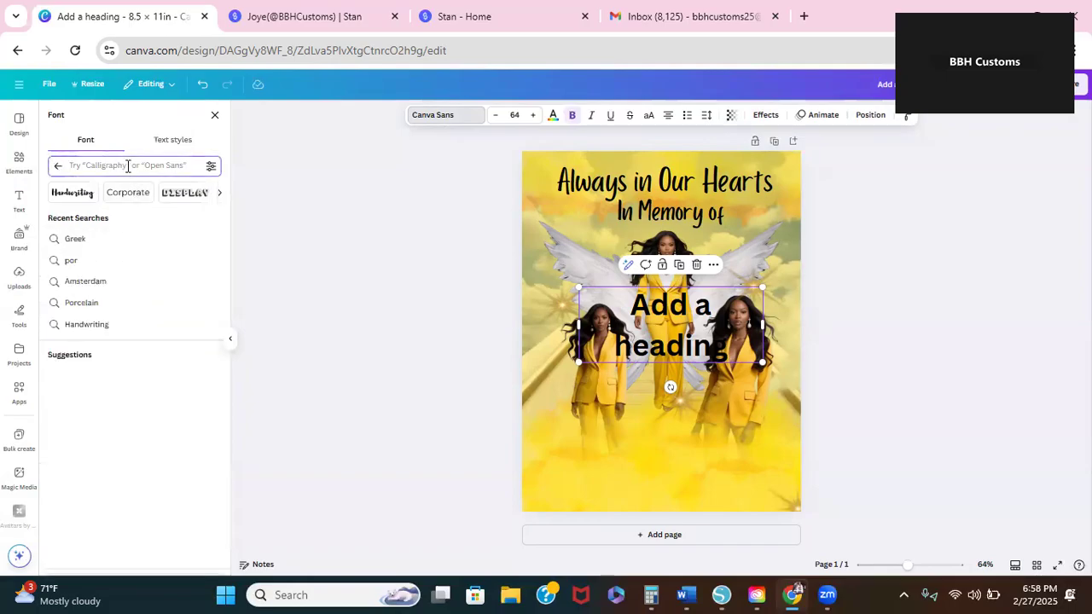
pyautogui.write('sm')
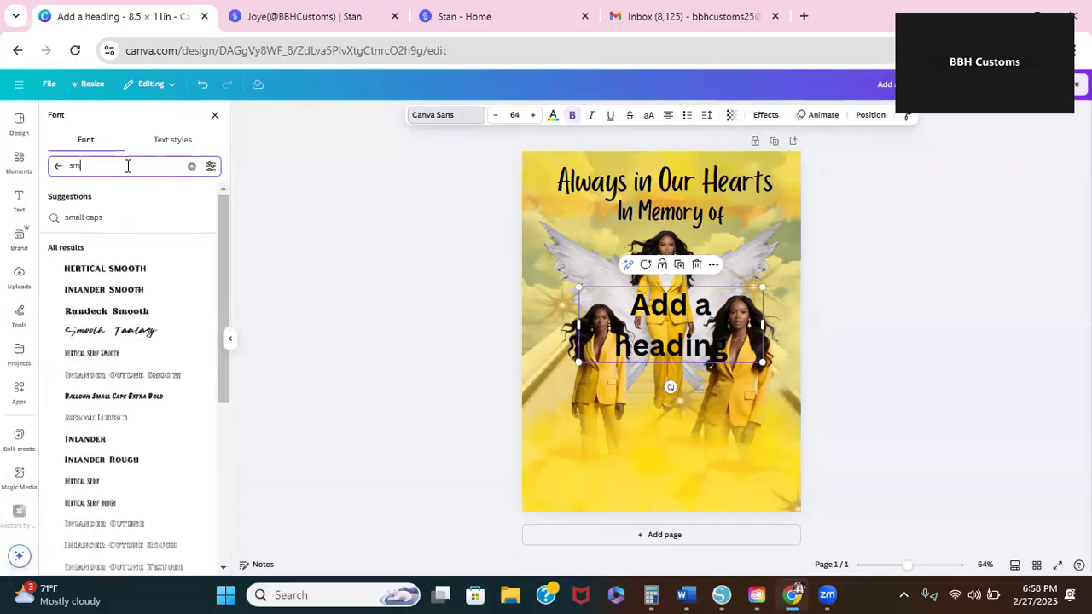
pyautogui.press('BackSpace')
pyautogui.press('BackSpace')
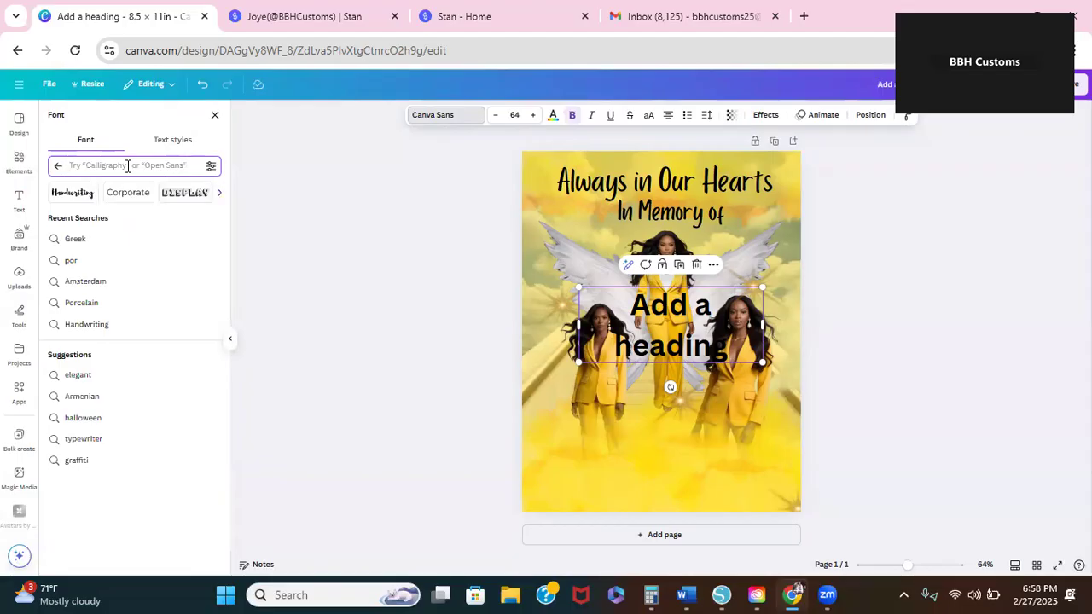
pyautogui.write('amster')
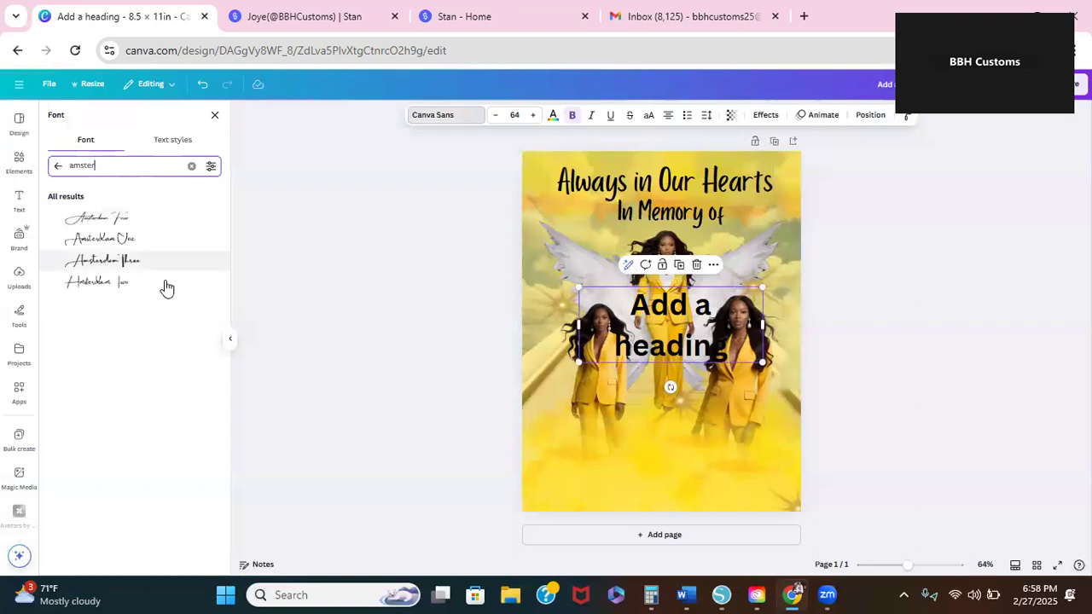
pyautogui.click(129, 294)
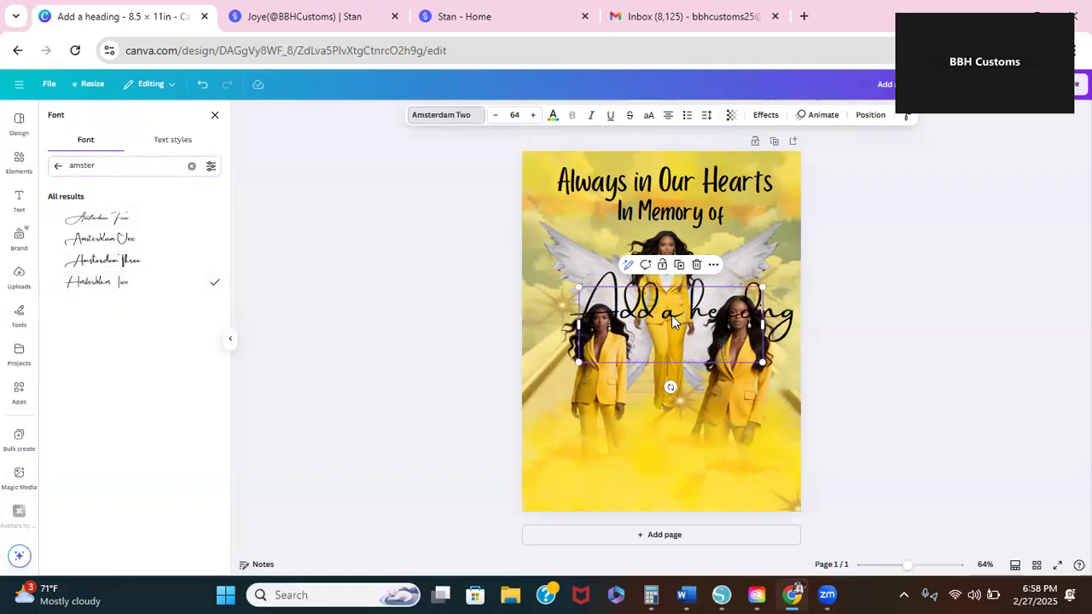
pyautogui.moveTo(671, 320); pyautogui.dragTo(656, 422)
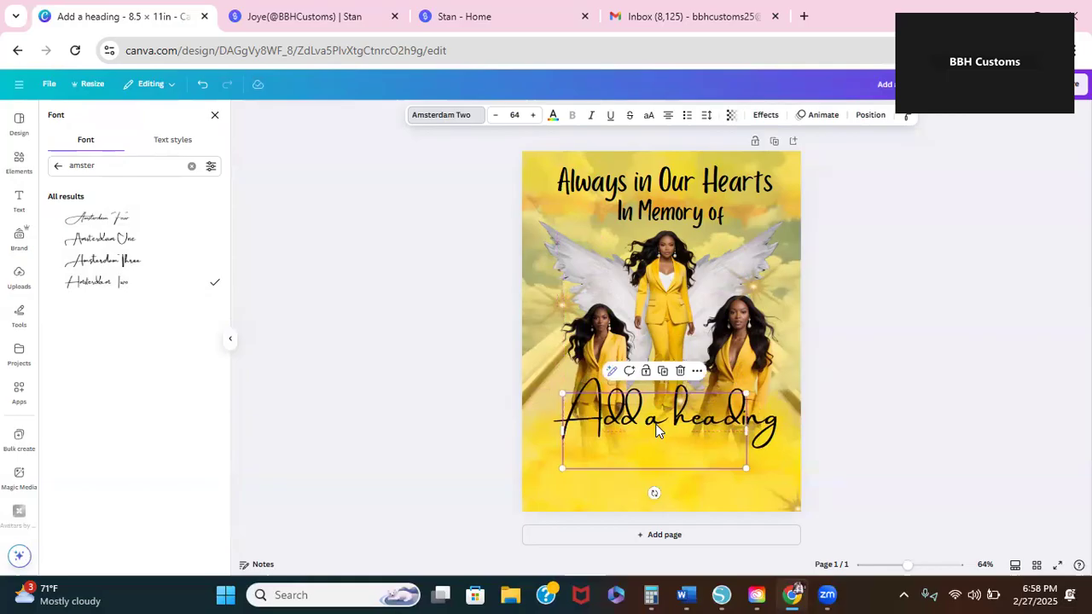
# Step: Type the honoree's full name into the script heading, widen it to one line and centre it
pyautogui.doubleClick(656, 427)
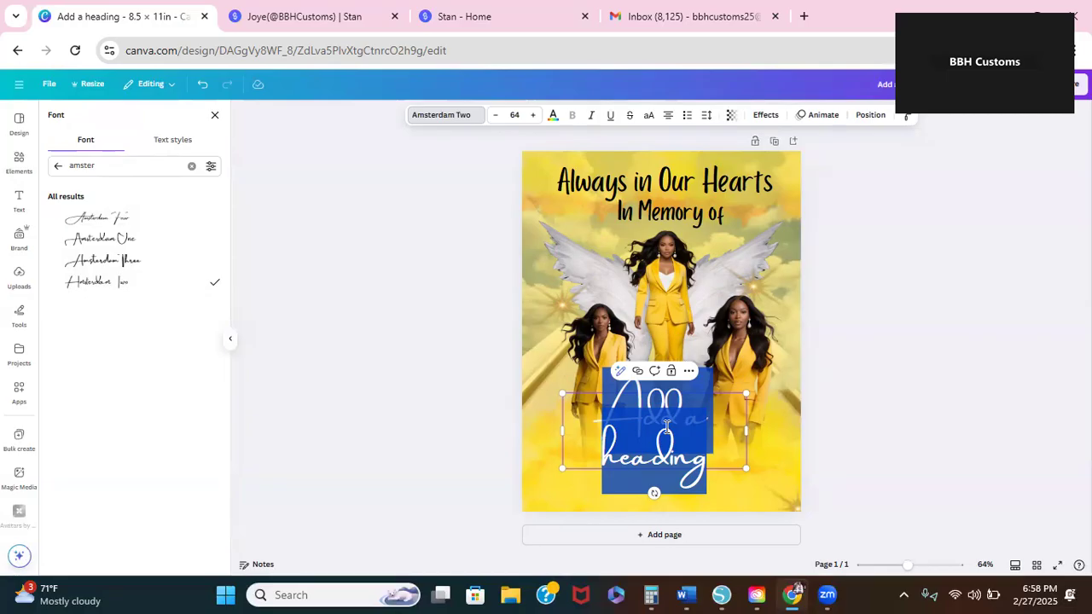
pyautogui.write('Am')
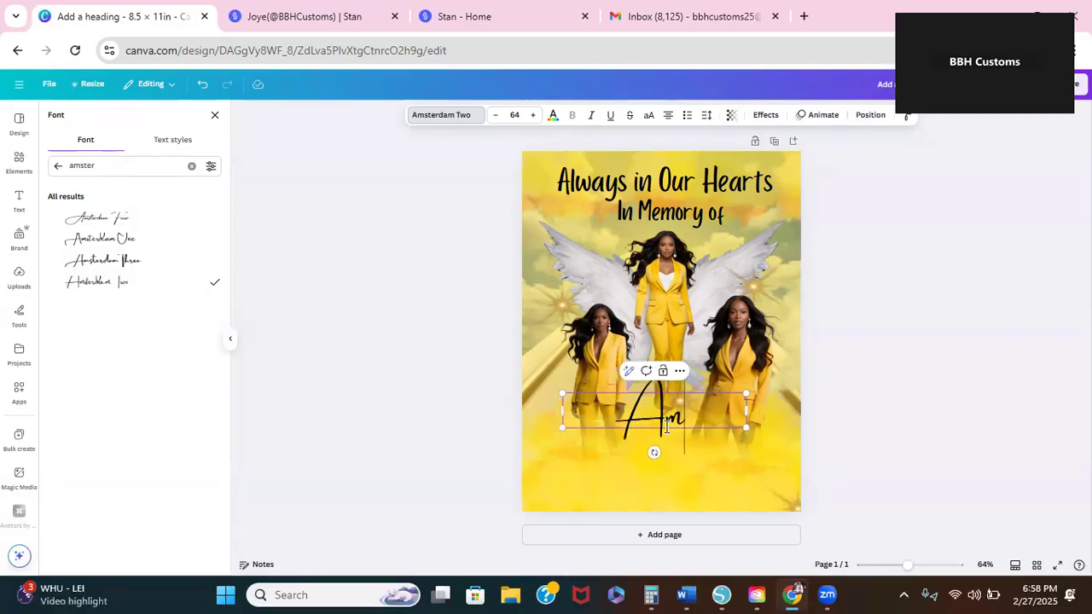
pyautogui.write('anda')
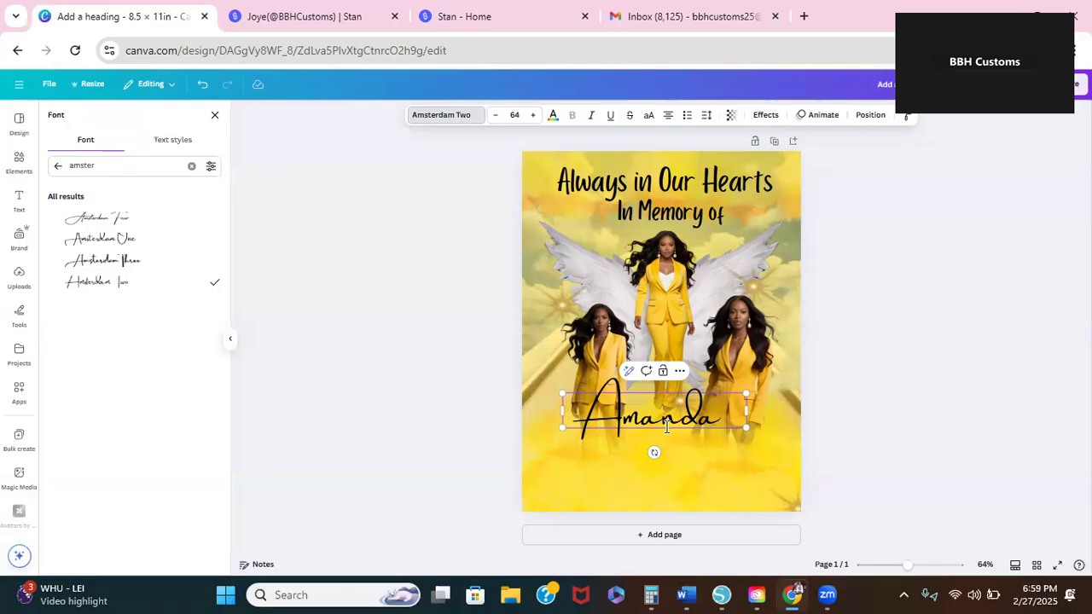
pyautogui.press('Return')
pyautogui.write('Tales')
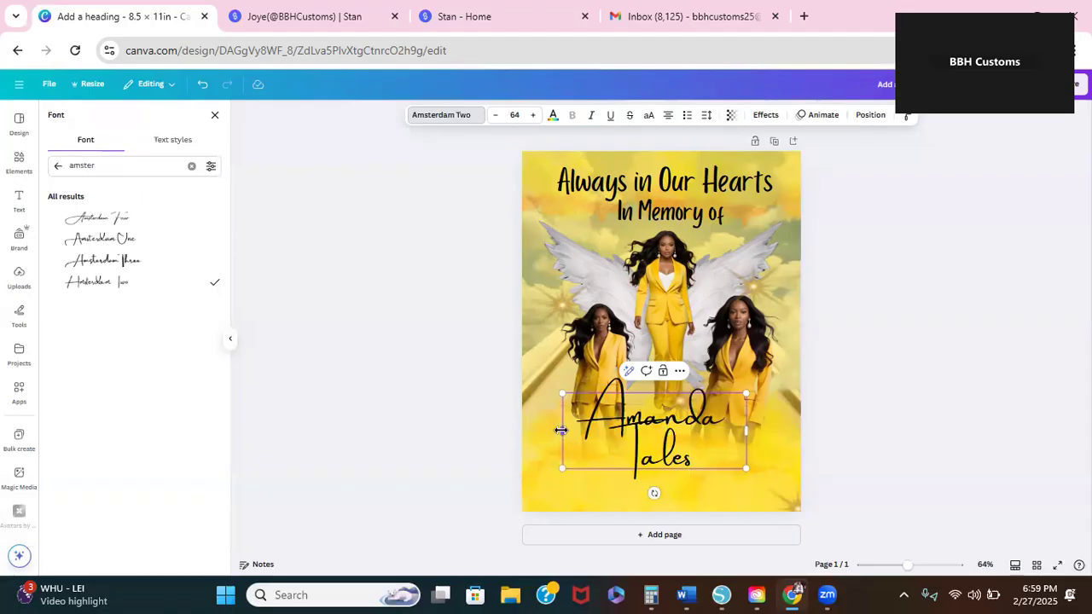
pyautogui.moveTo(563, 430); pyautogui.dragTo(515, 434)
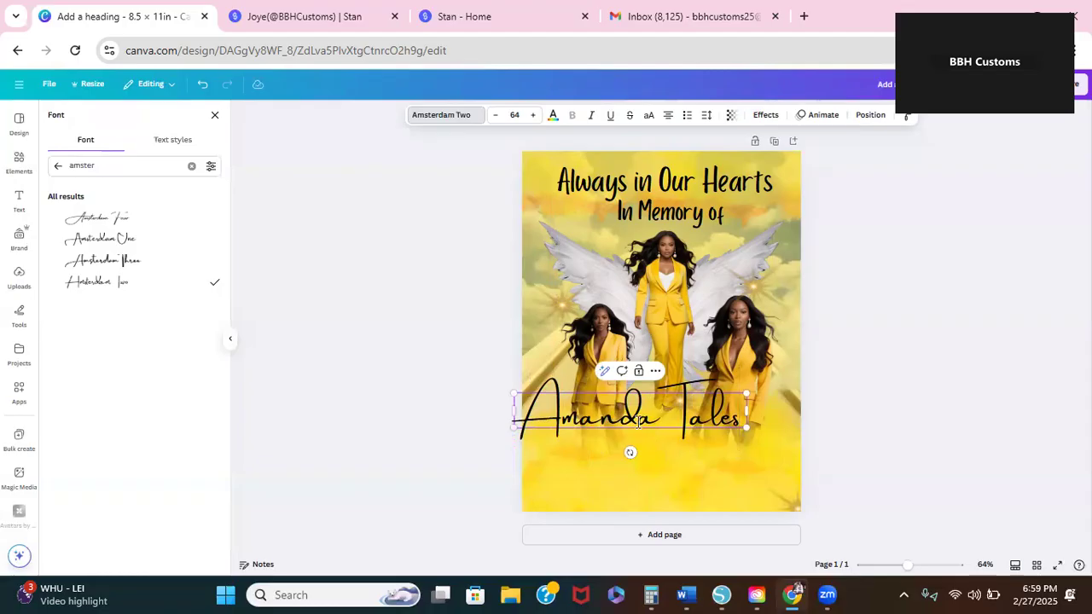
pyautogui.click(657, 463)
pyautogui.moveTo(644, 420); pyautogui.dragTo(673, 430)
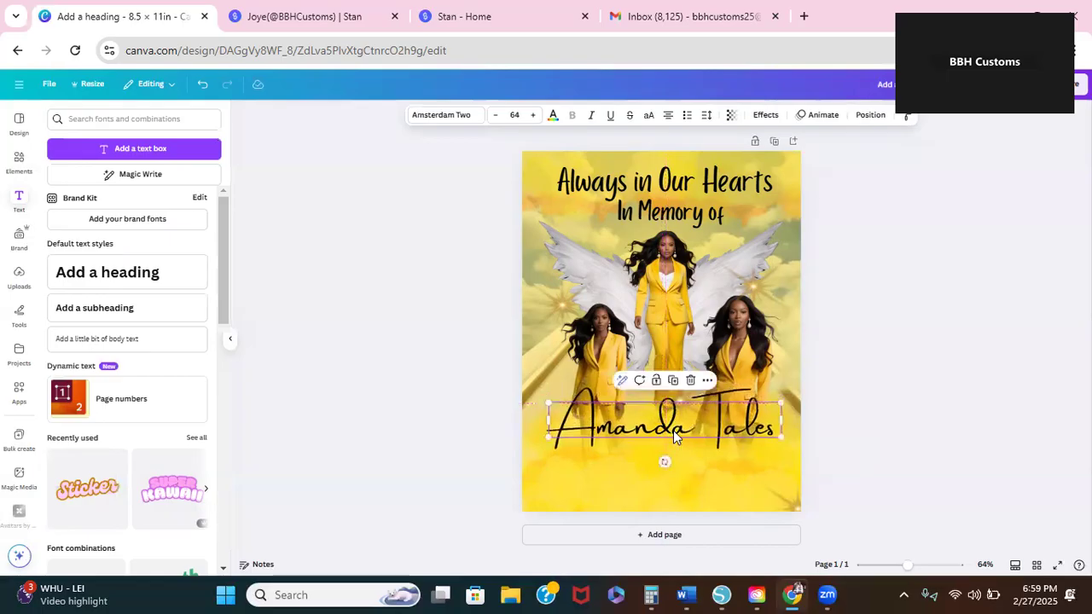
# Step: Duplicate the 'In Memory of' line and move the copy below the name
pyautogui.click(644, 216)
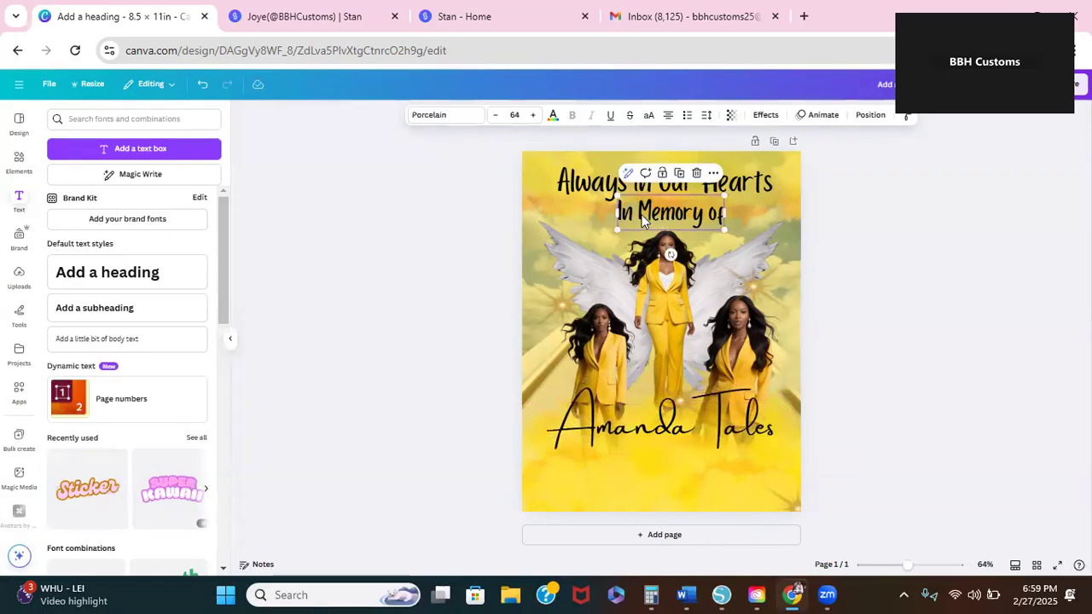
pyautogui.click(679, 175)
pyautogui.moveTo(685, 223); pyautogui.dragTo(676, 472)
pyautogui.doubleClick(683, 477)
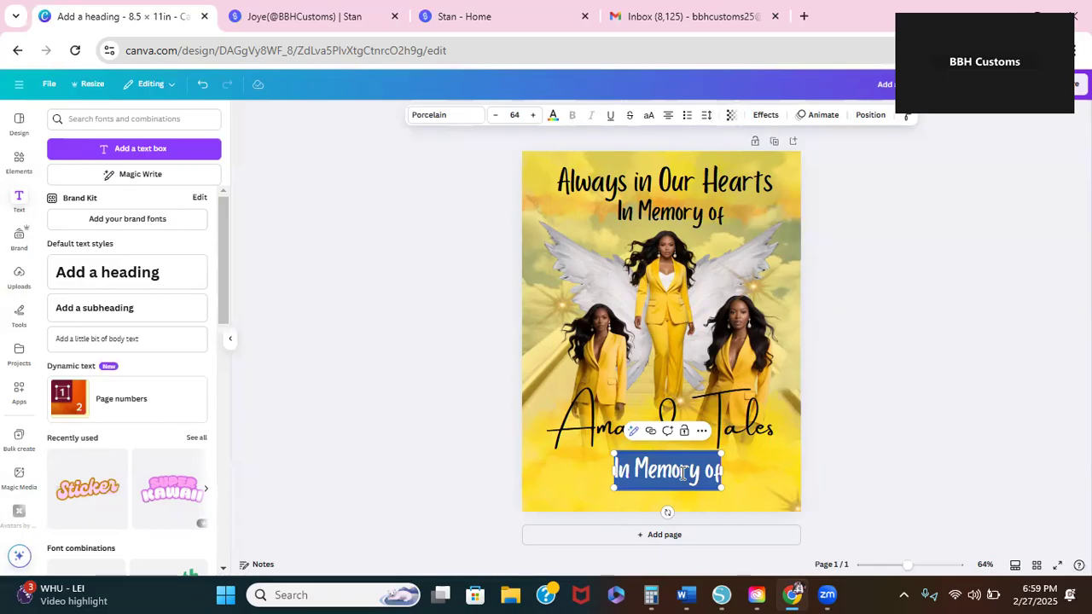
# Step: Change the copied line's text to '01/01/2001 to 02/02/2025'
pyautogui.write('01')
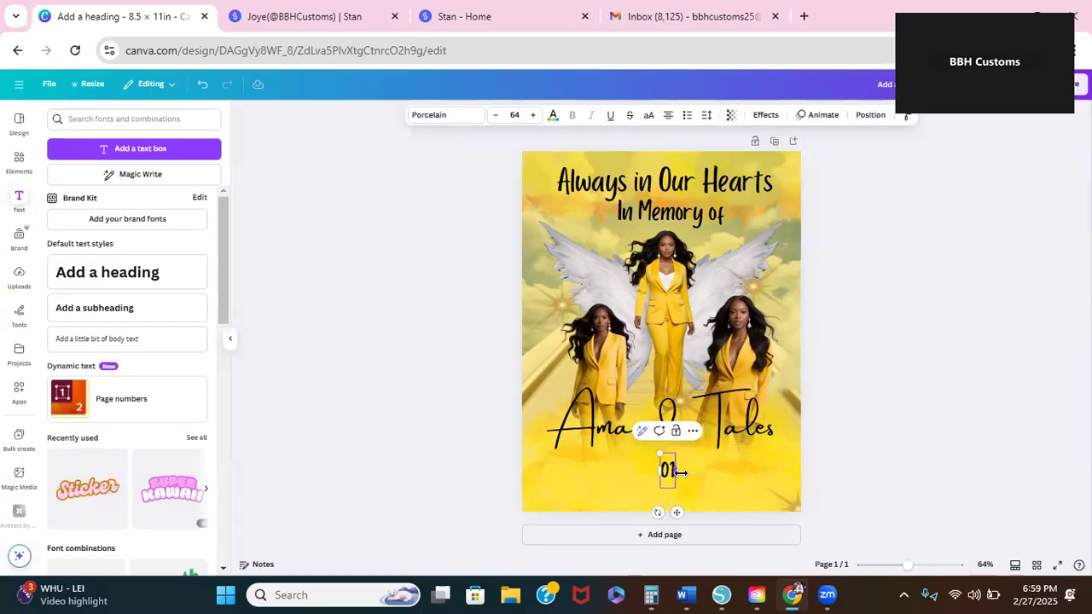
pyautogui.write('-')
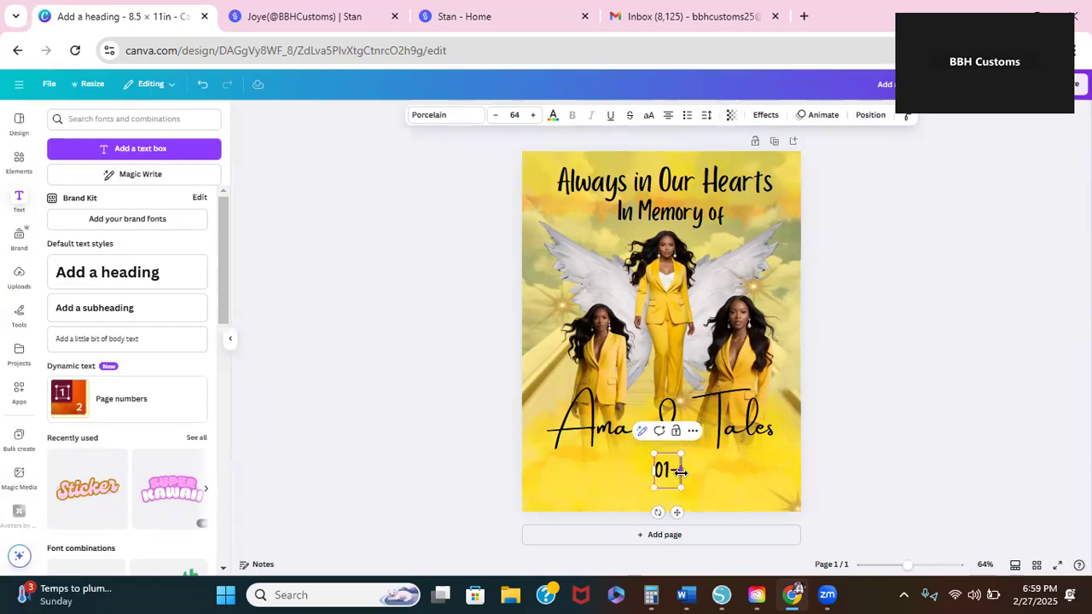
pyautogui.press('BackSpace')
pyautogui.write('/01')
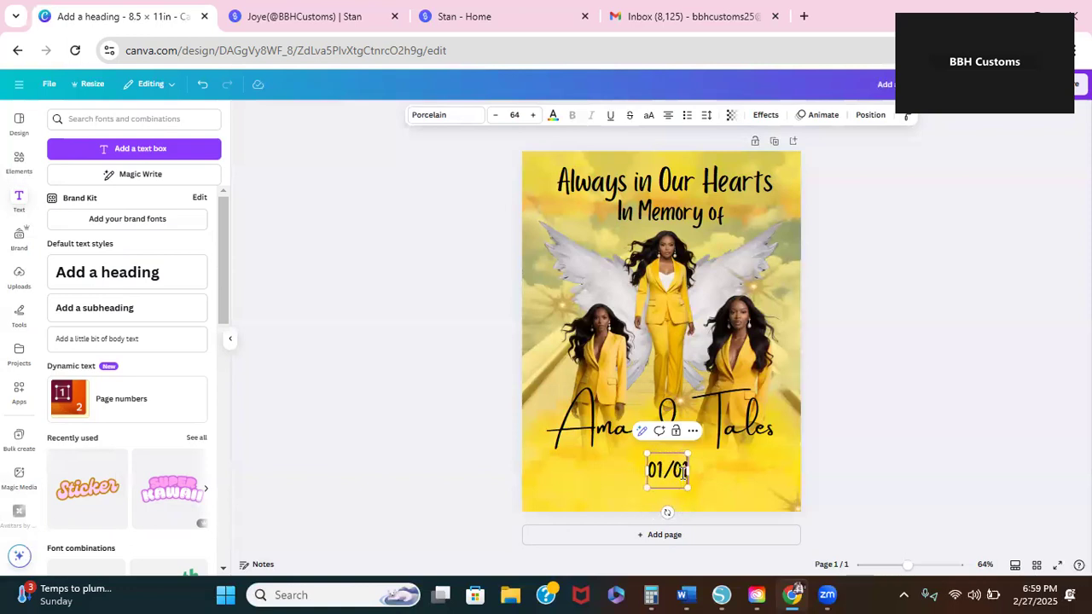
pyautogui.write('/20')
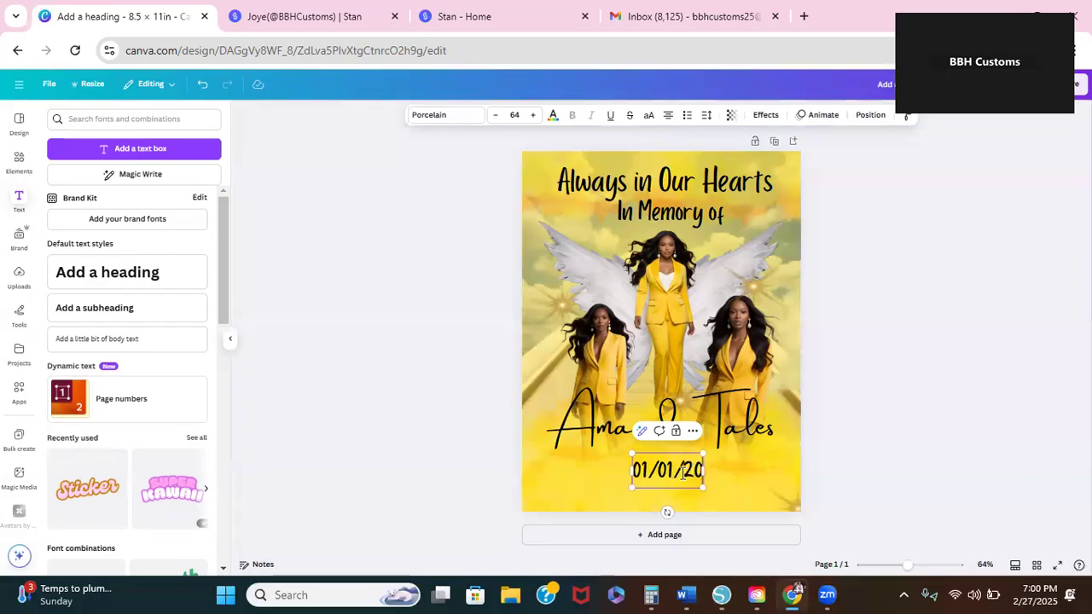
pyautogui.write('01')
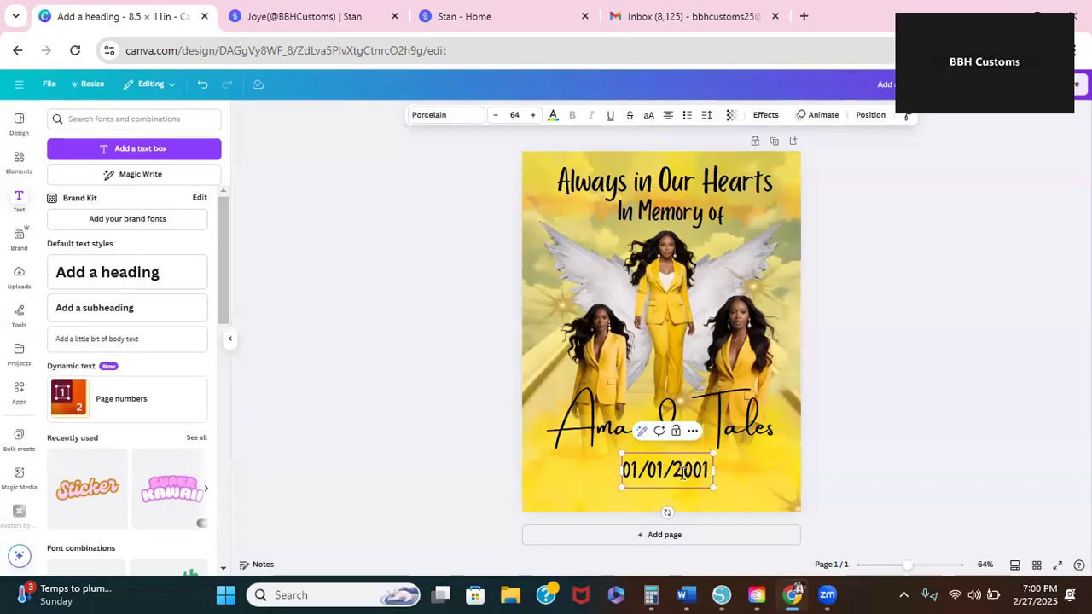
pyautogui.write(' yo')
pyautogui.press('BackSpace')
pyautogui.press('BackSpace')
pyautogui.press('BackSpace')
pyautogui.write('tp')
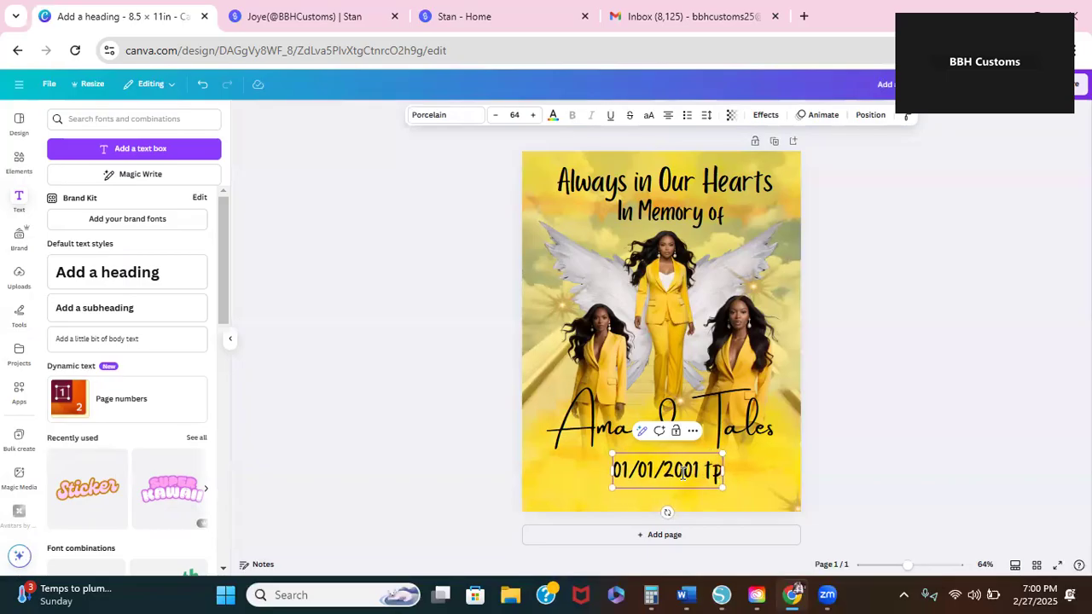
pyautogui.press('BackSpace')
pyautogui.write('o')
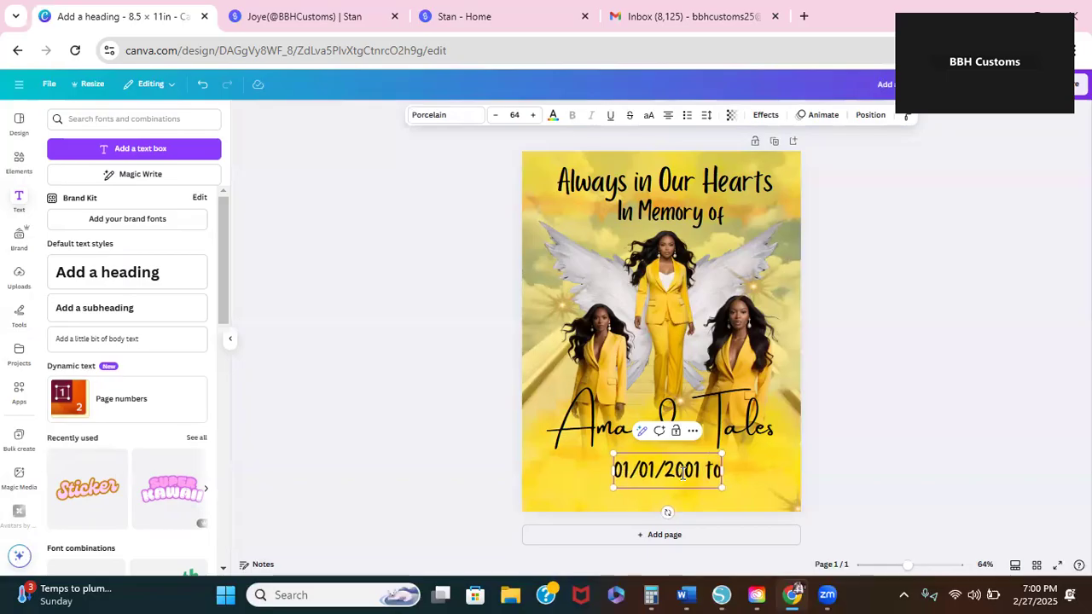
pyautogui.write(' 02/02/2025')
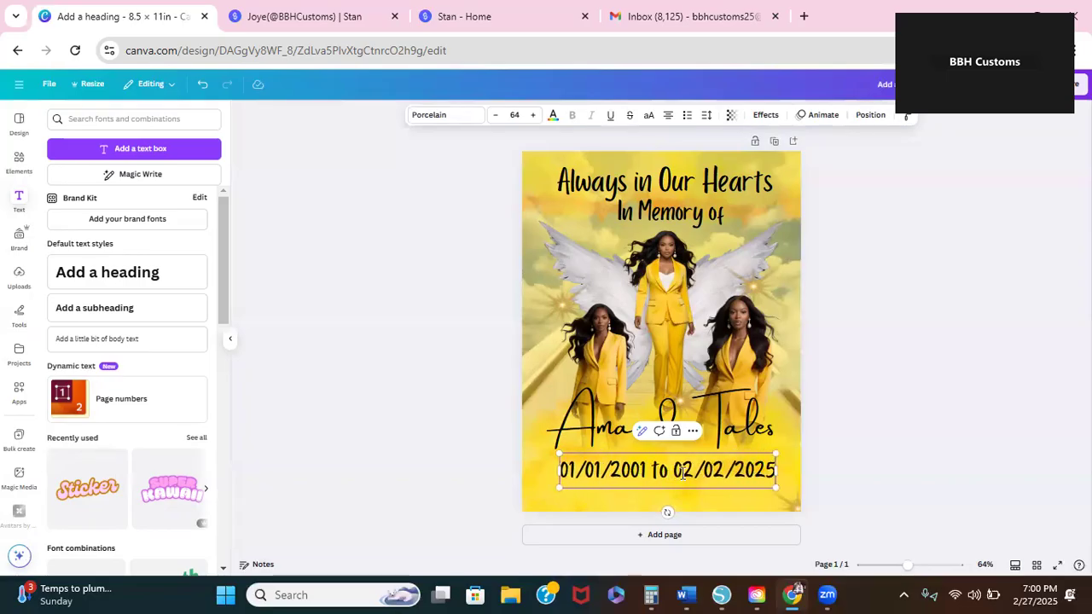
pyautogui.click(772, 502)
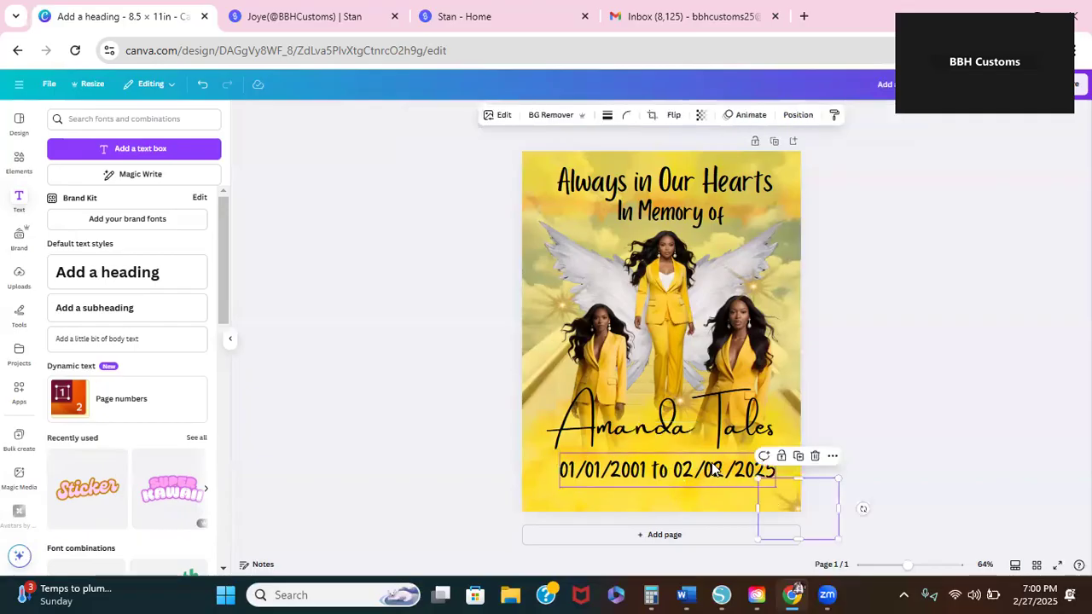
# Step: Apply an Outline effect in near-white #F7F2F2 to the 'Always in Our Hearts' heading
pyautogui.moveTo(715, 470)
pyautogui.mouseDown()
pyautogui.moveTo(705, 463)
pyautogui.moveTo(722, 475)
pyautogui.mouseUp()
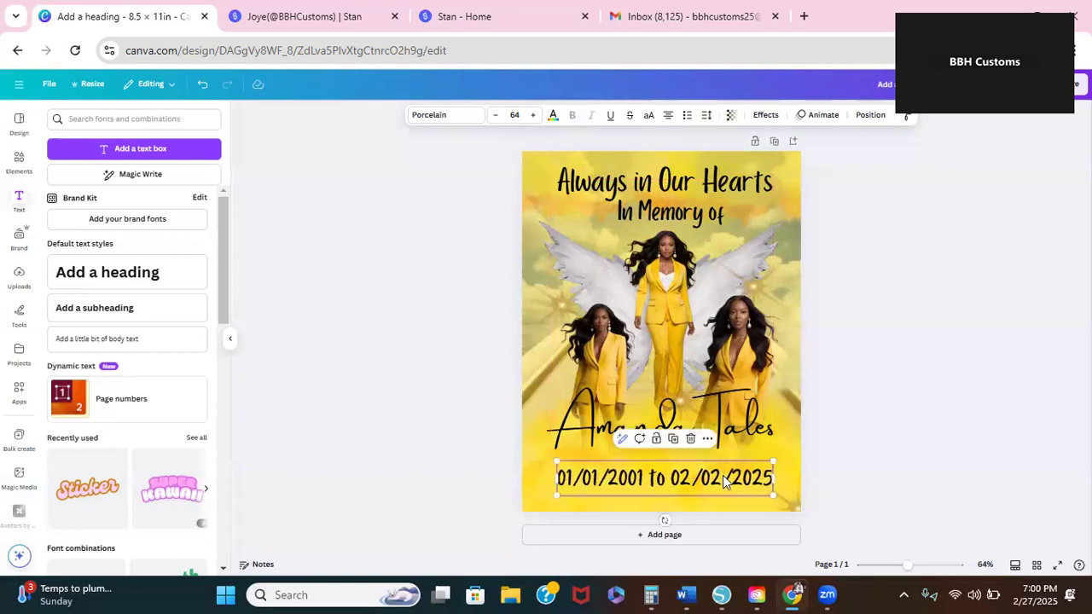
pyautogui.click(665, 186)
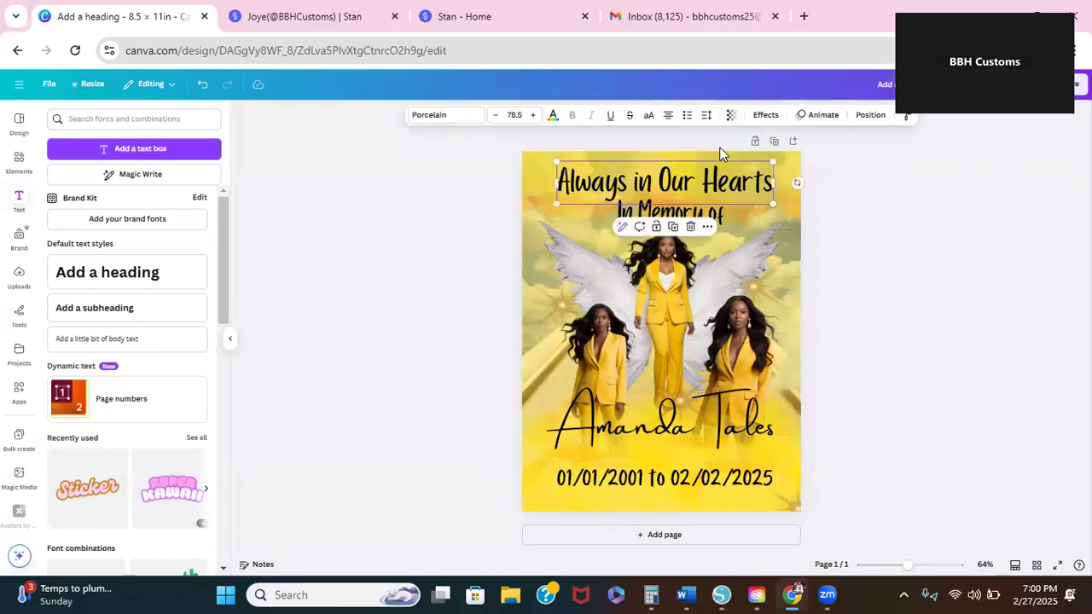
pyautogui.click(761, 120)
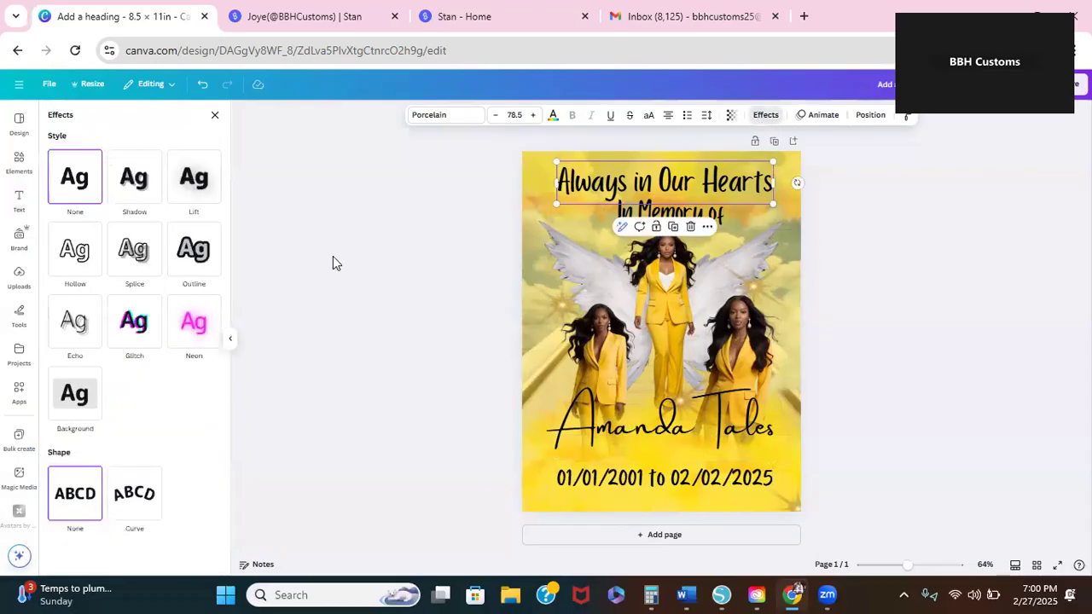
pyautogui.click(202, 266)
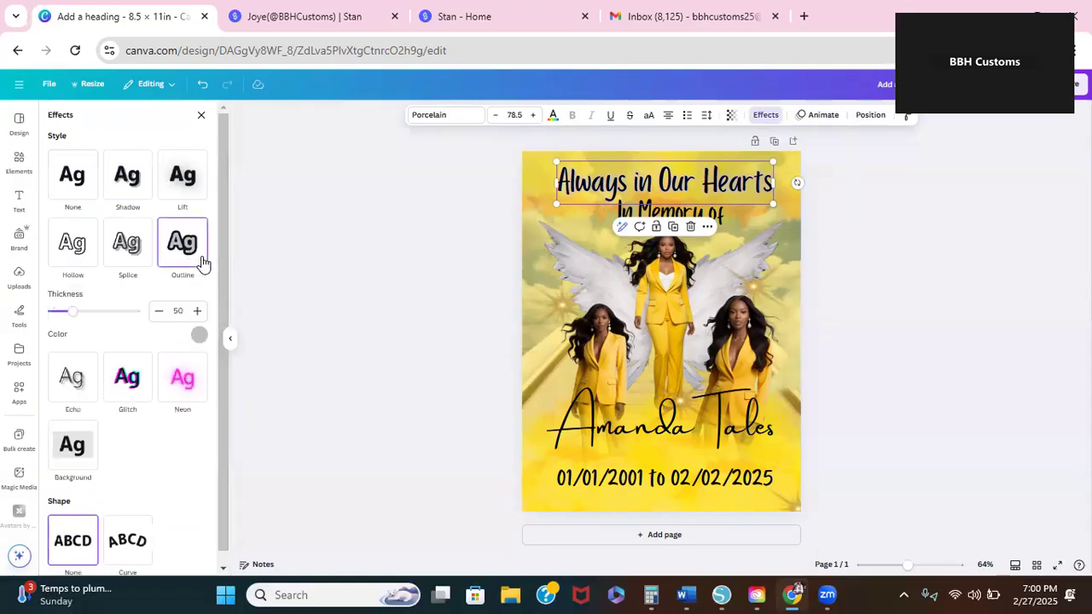
pyautogui.click(198, 335)
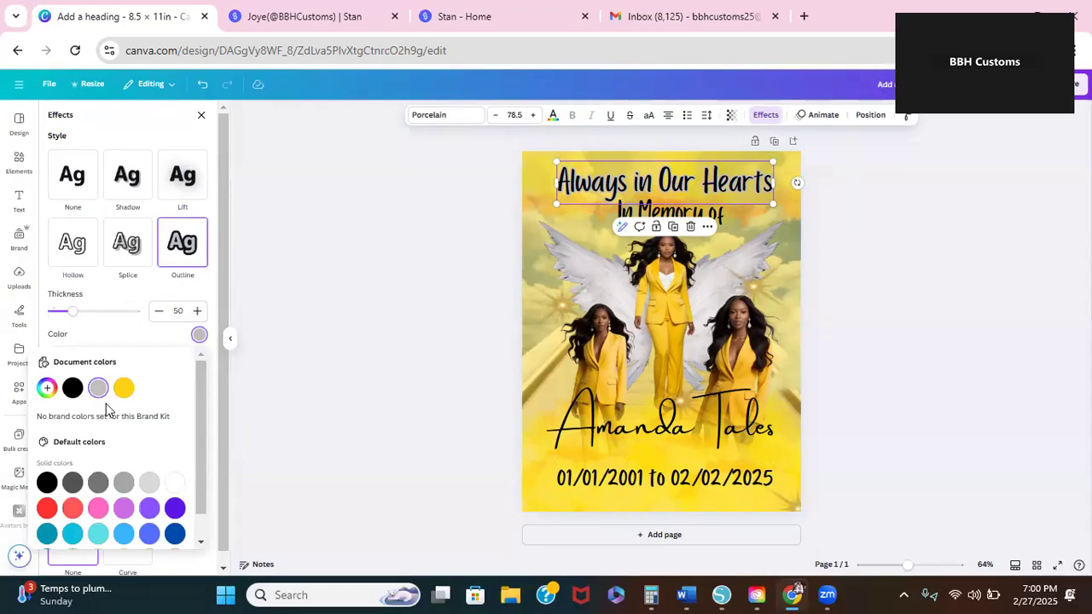
pyautogui.click(47, 388)
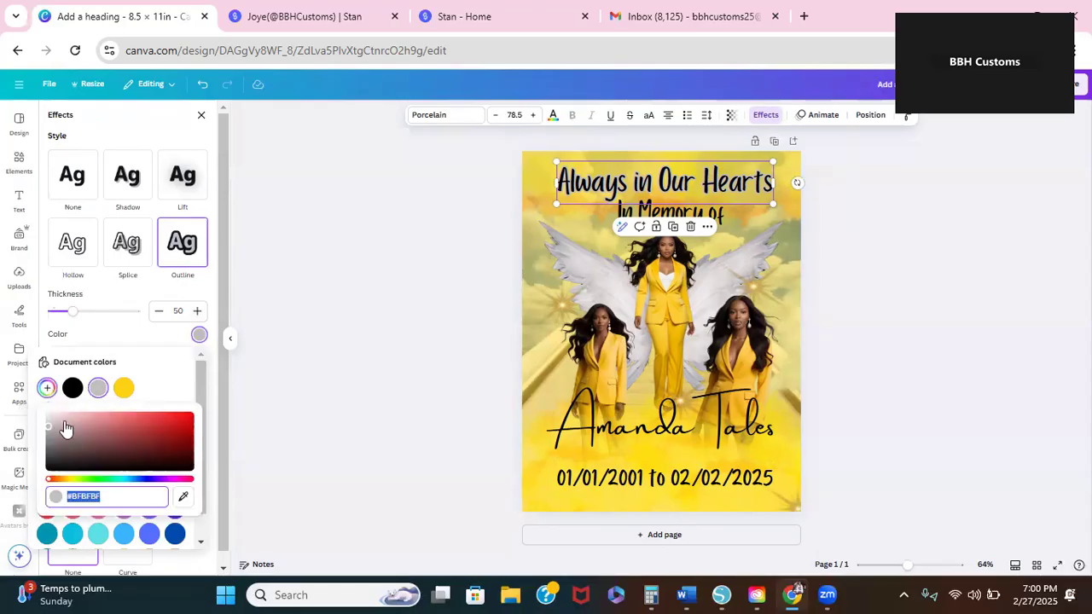
pyautogui.click(48, 417)
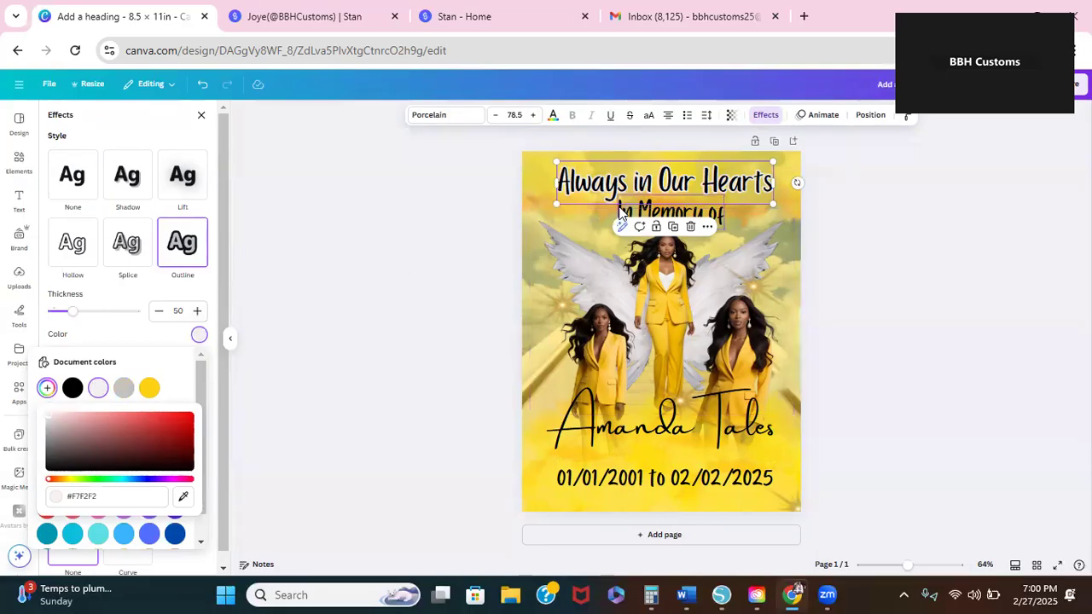
pyautogui.click(646, 427)
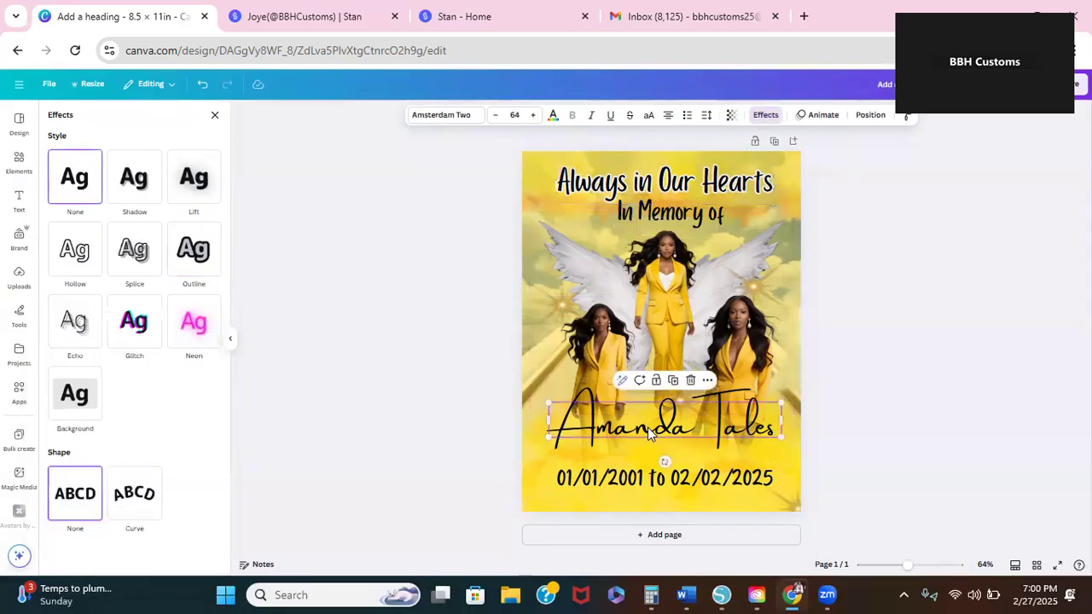
# Step: Give the name and the date line a near-white Outline effect
pyautogui.click(194, 253)
pyautogui.click(199, 335)
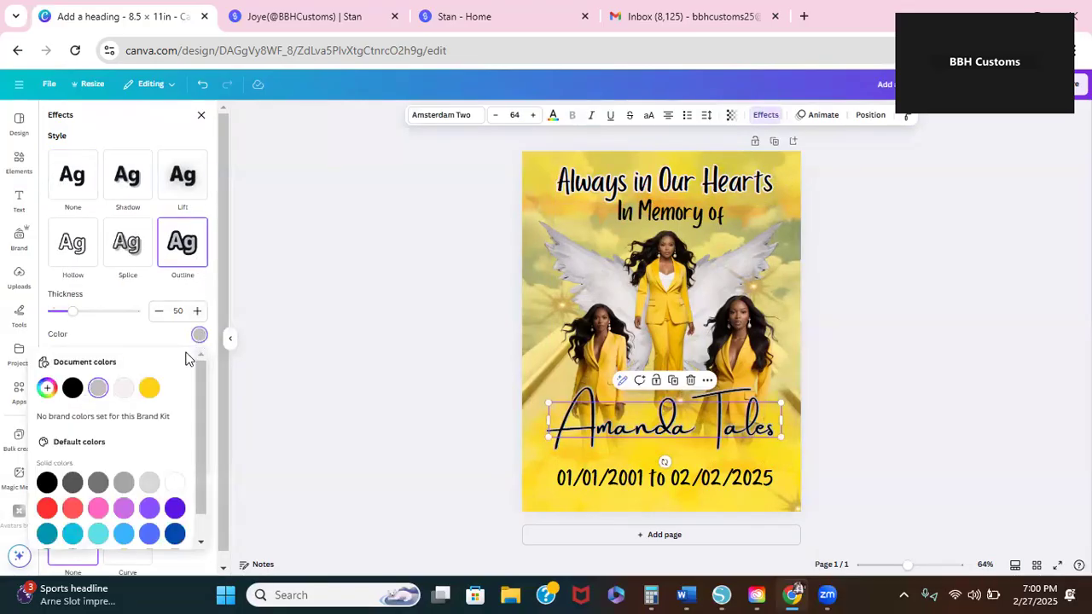
pyautogui.click(124, 389)
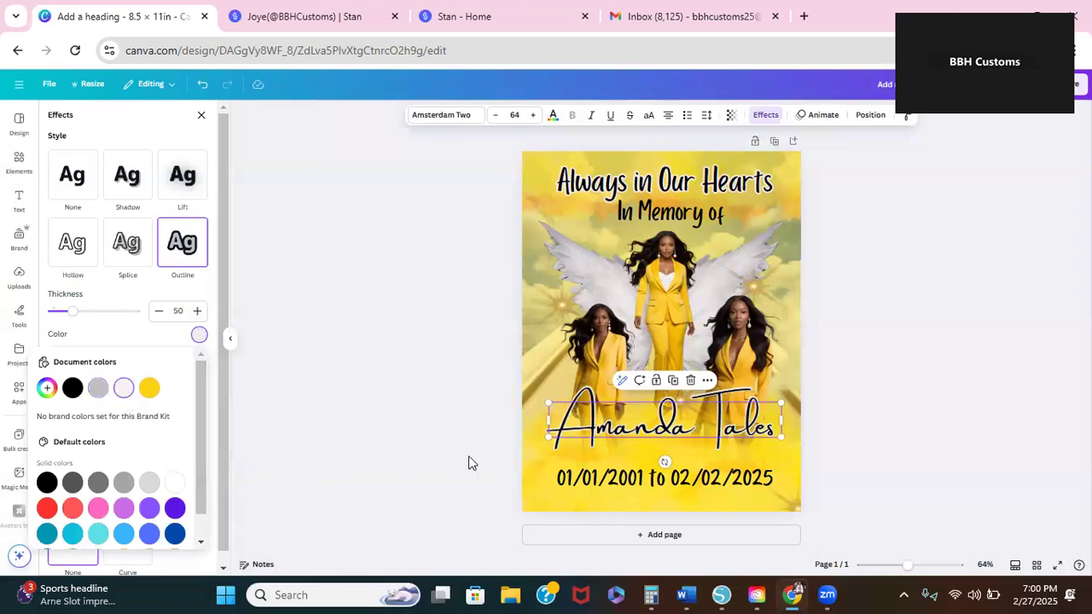
pyautogui.click(567, 482)
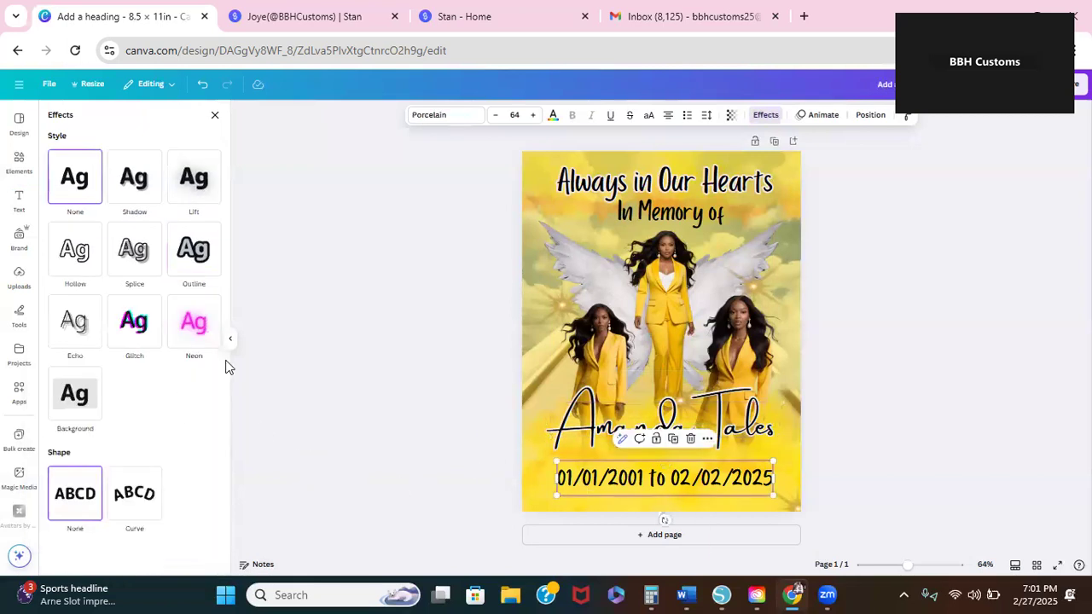
pyautogui.click(195, 261)
pyautogui.click(198, 336)
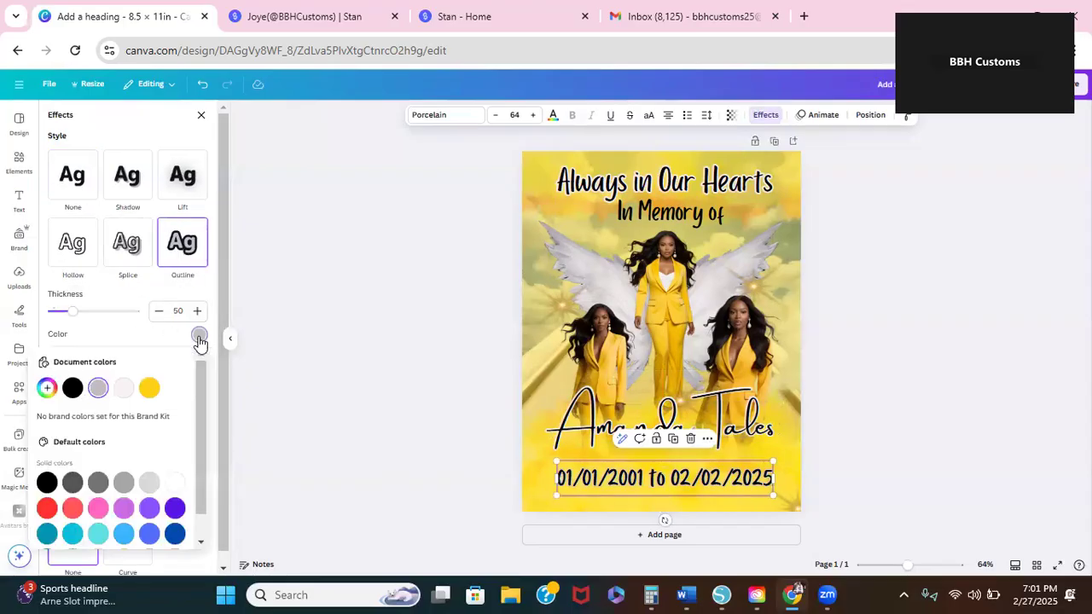
pyautogui.click(124, 388)
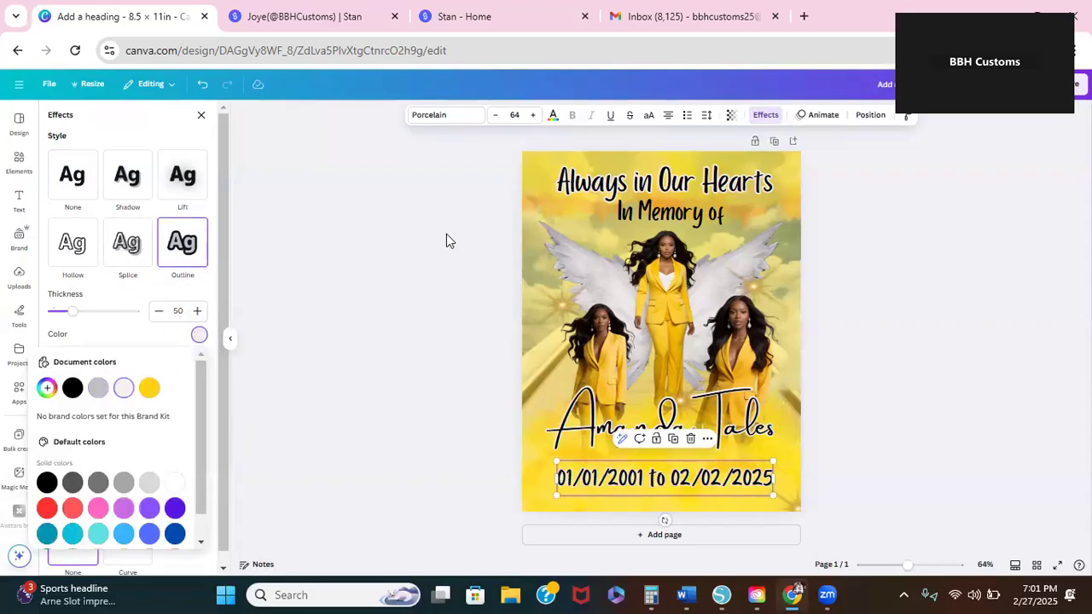
# Step: Outline 'In Memory of' in the same near-white colour and close the Effects panel
pyautogui.click(651, 214)
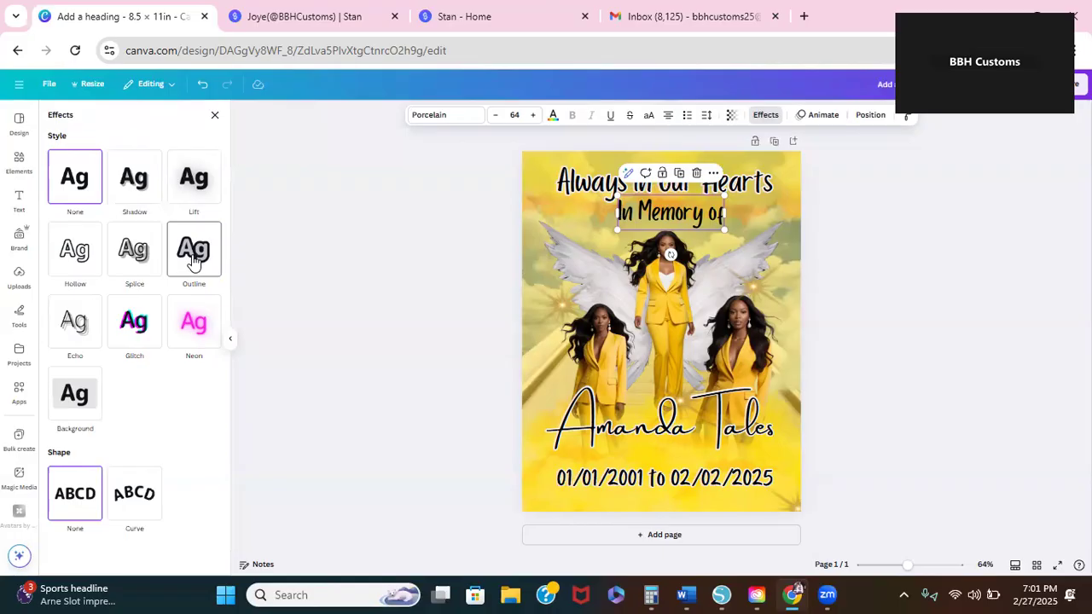
pyautogui.click(194, 260)
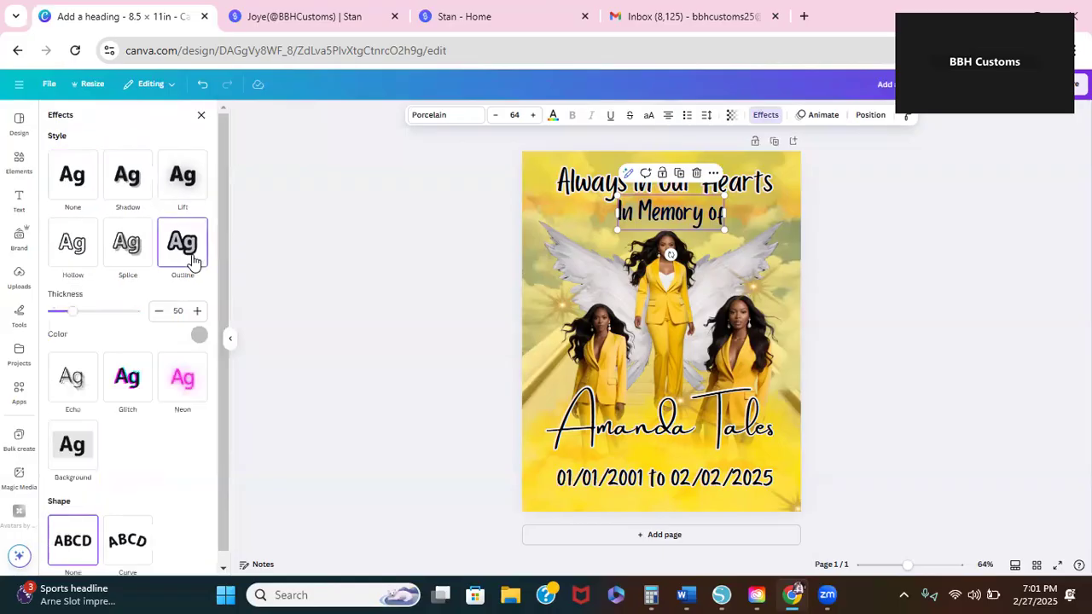
pyautogui.click(197, 336)
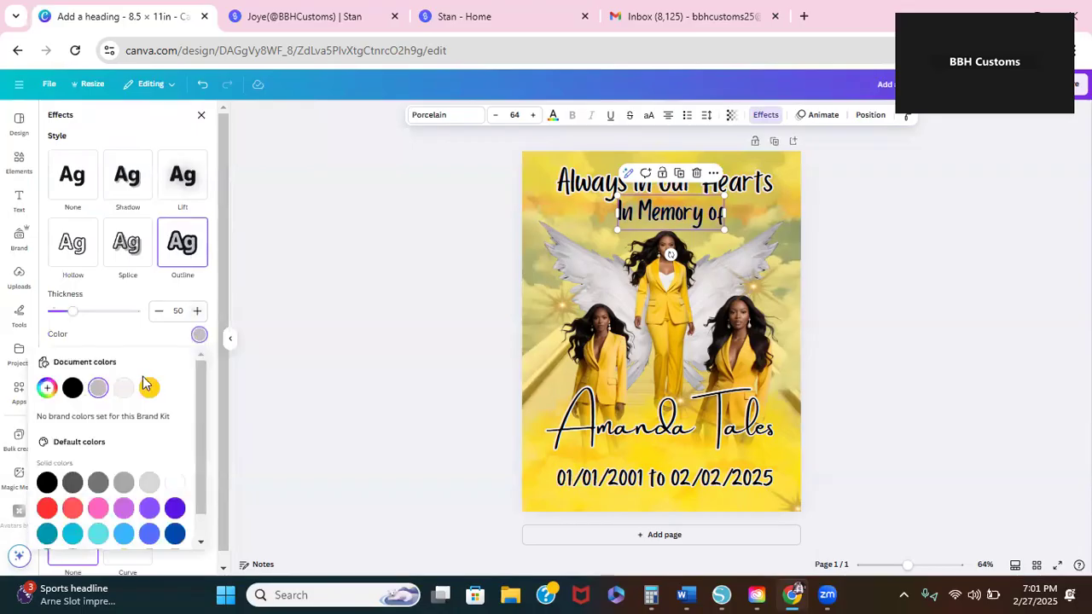
pyautogui.click(124, 388)
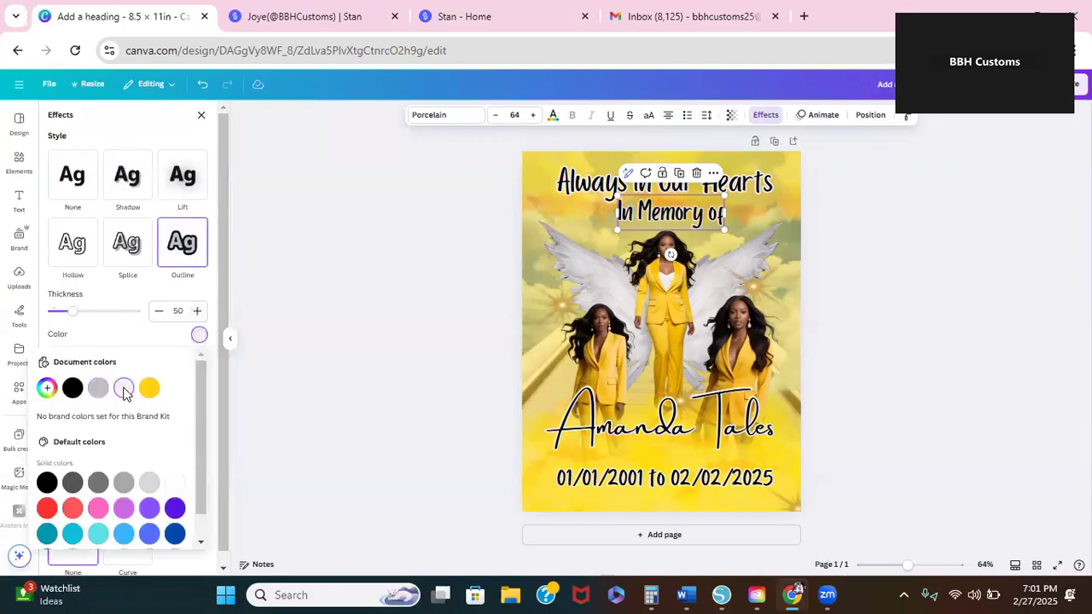
pyautogui.click(394, 385)
pyautogui.click(862, 318)
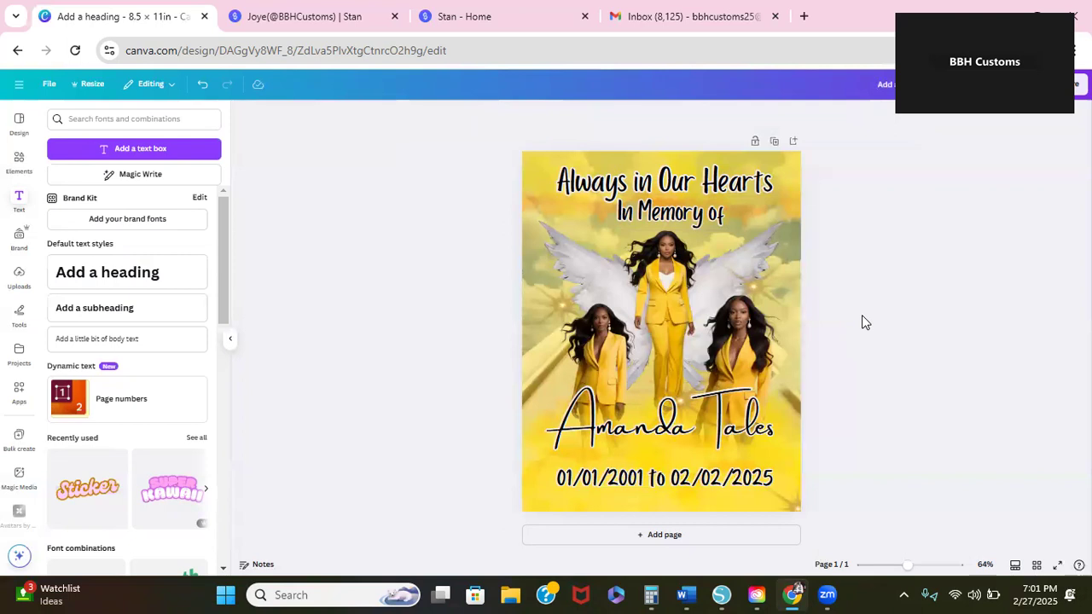
# Step: Shift 'In Memory of' slightly left, then duplicate the finished flyer page
pyautogui.moveTo(701, 214); pyautogui.dragTo(708, 187)
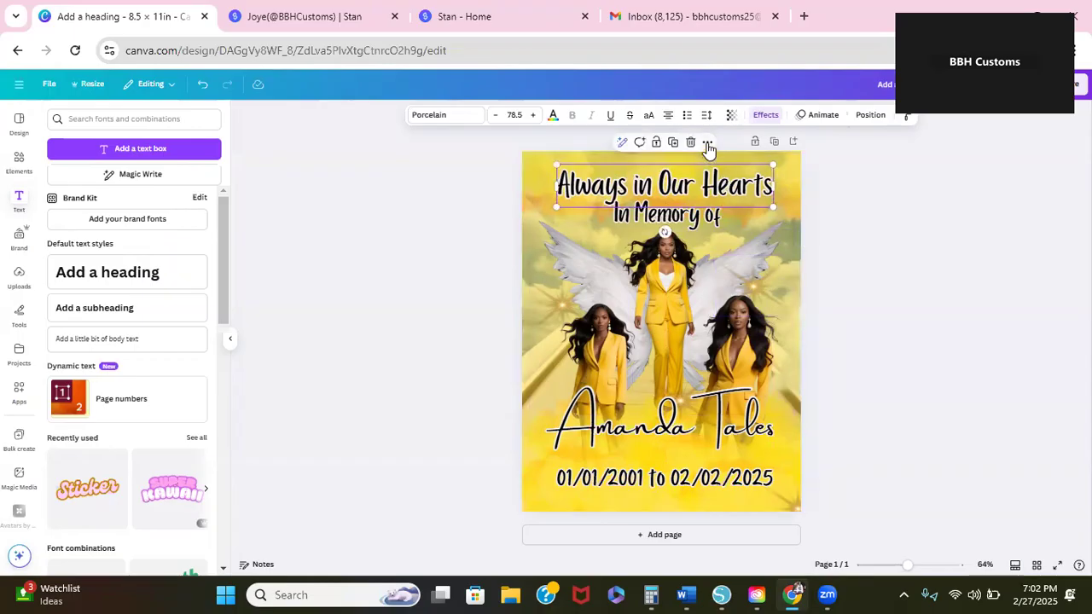
pyautogui.click(775, 143)
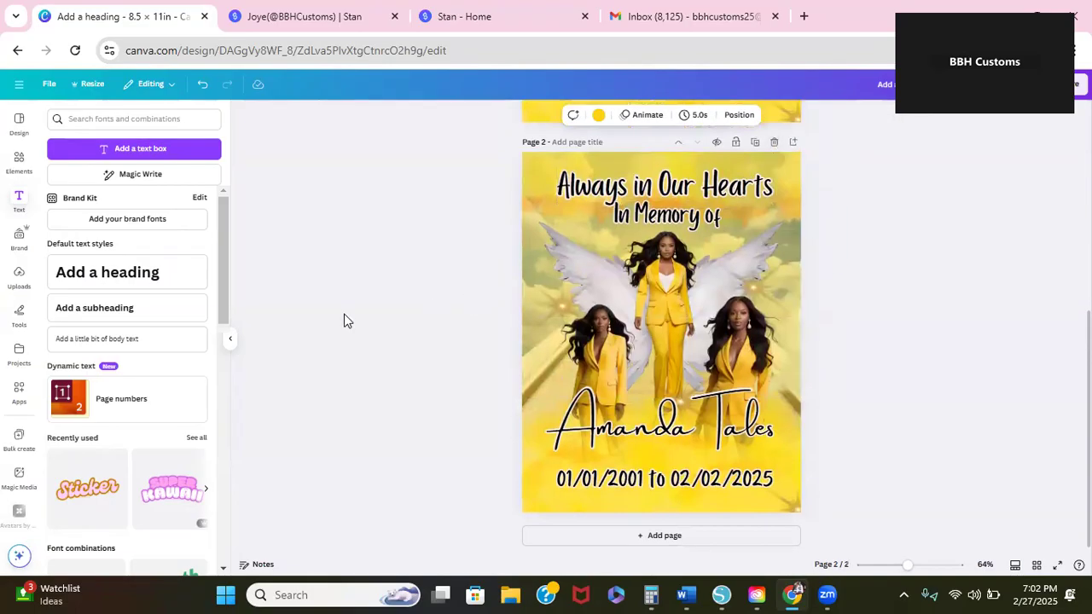
# Step: Search Elements for 'grudge edge' and add the white torn-paper strip photo to page 2
pyautogui.click(149, 119)
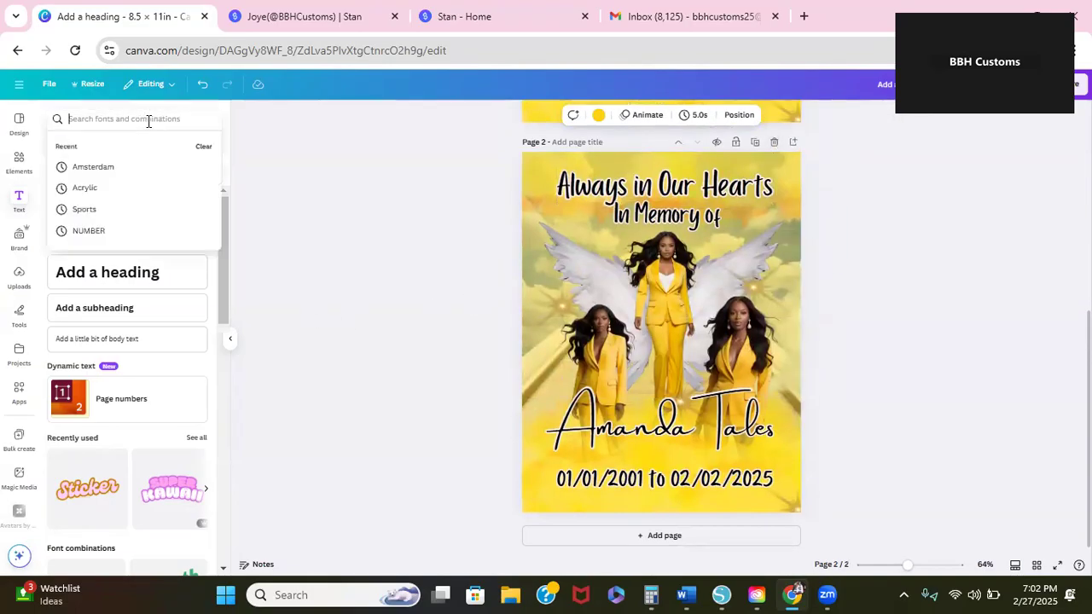
pyautogui.click(19, 162)
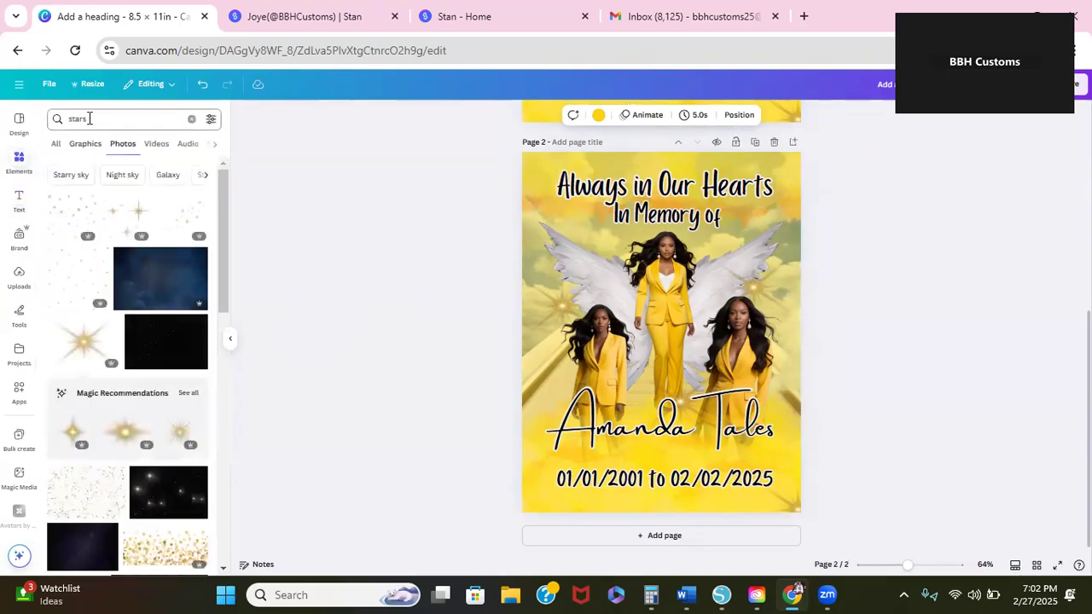
pyautogui.moveTo(87, 119); pyautogui.dragTo(76, 118)
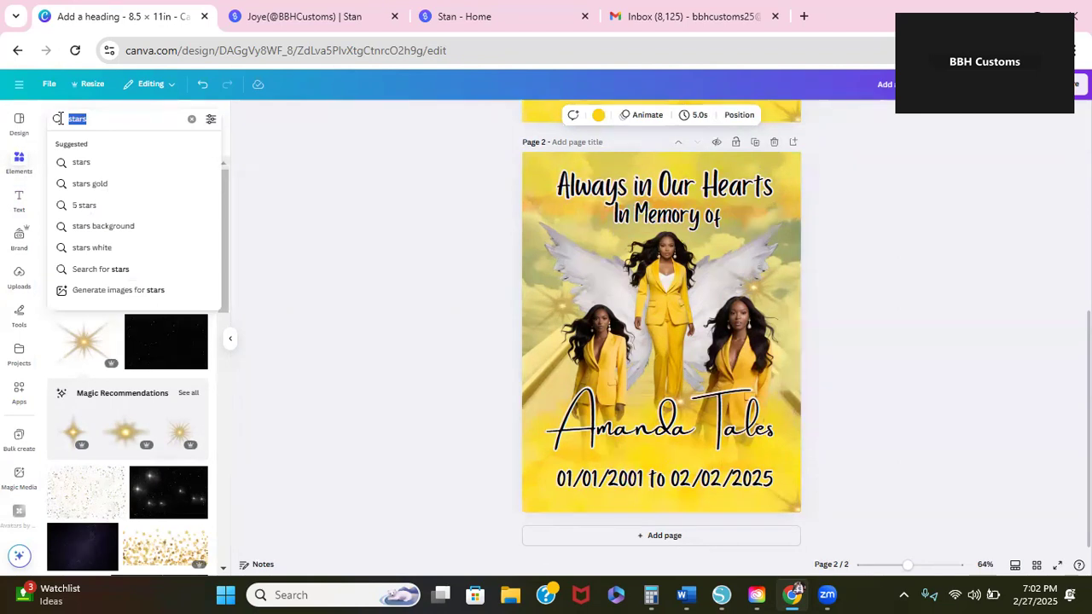
pyautogui.write('g')
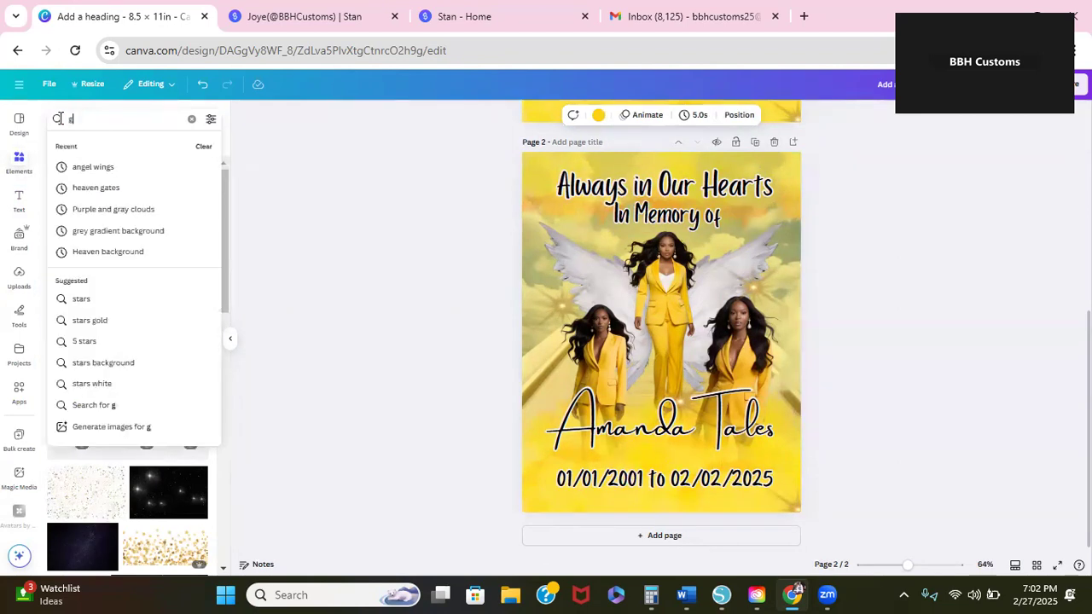
pyautogui.write('ru')
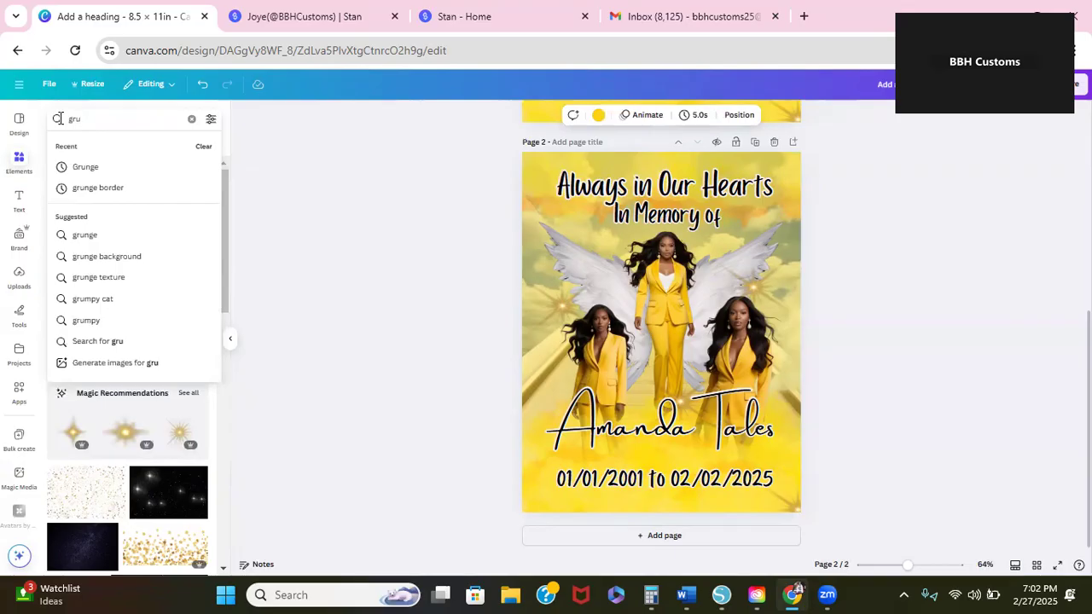
pyautogui.write('dge')
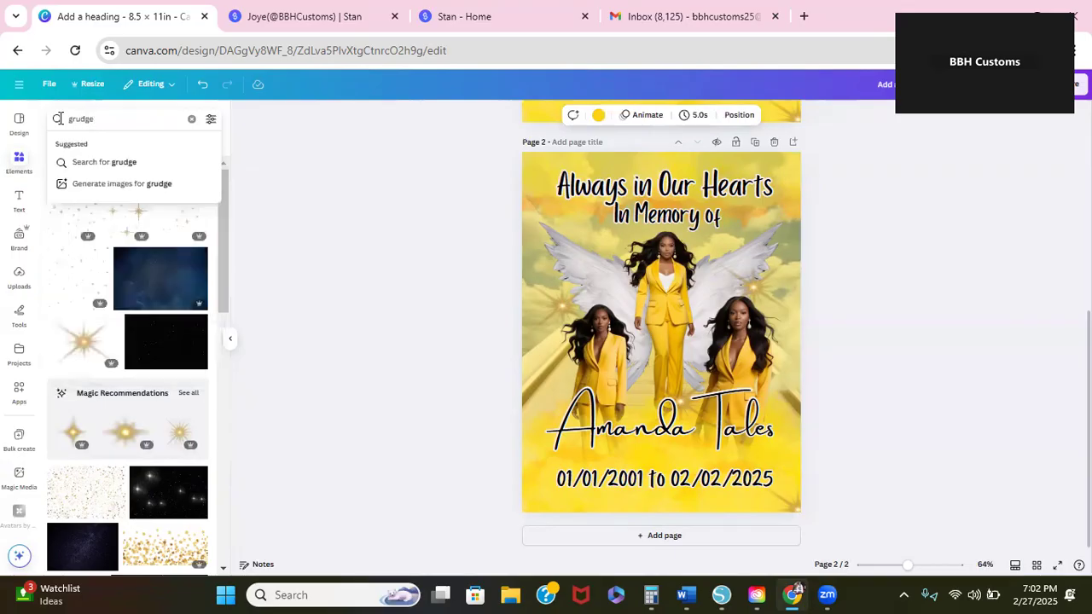
pyautogui.write(' edge')
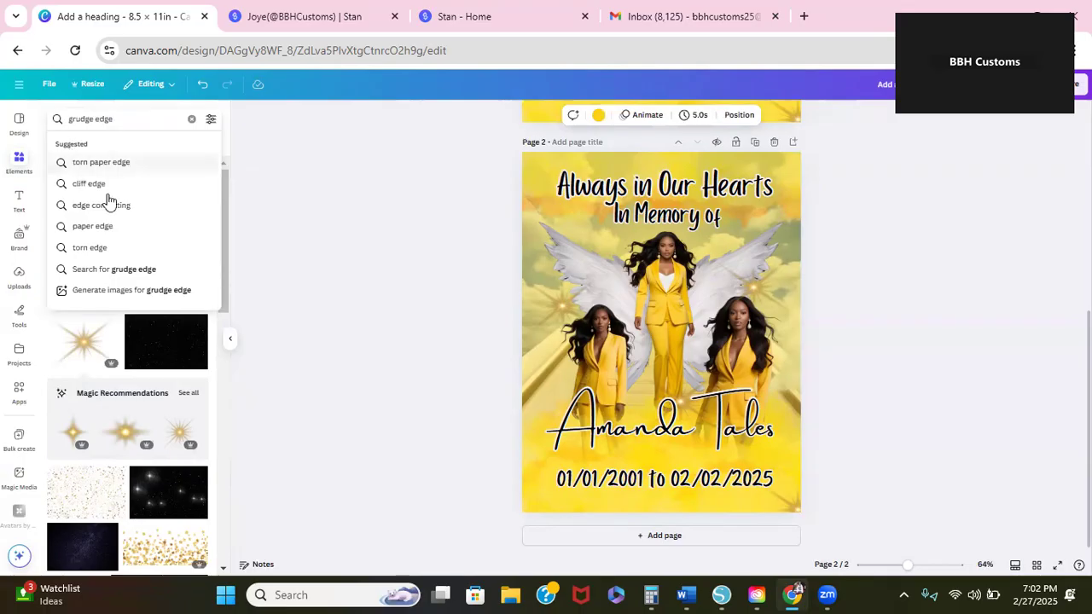
pyautogui.click(120, 162)
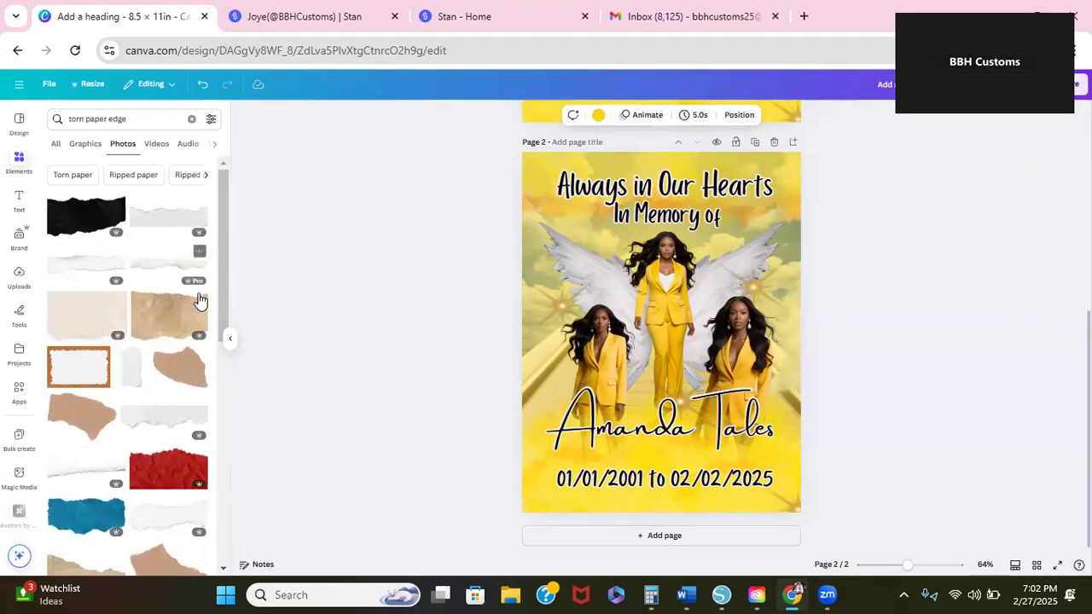
pyautogui.click(173, 422)
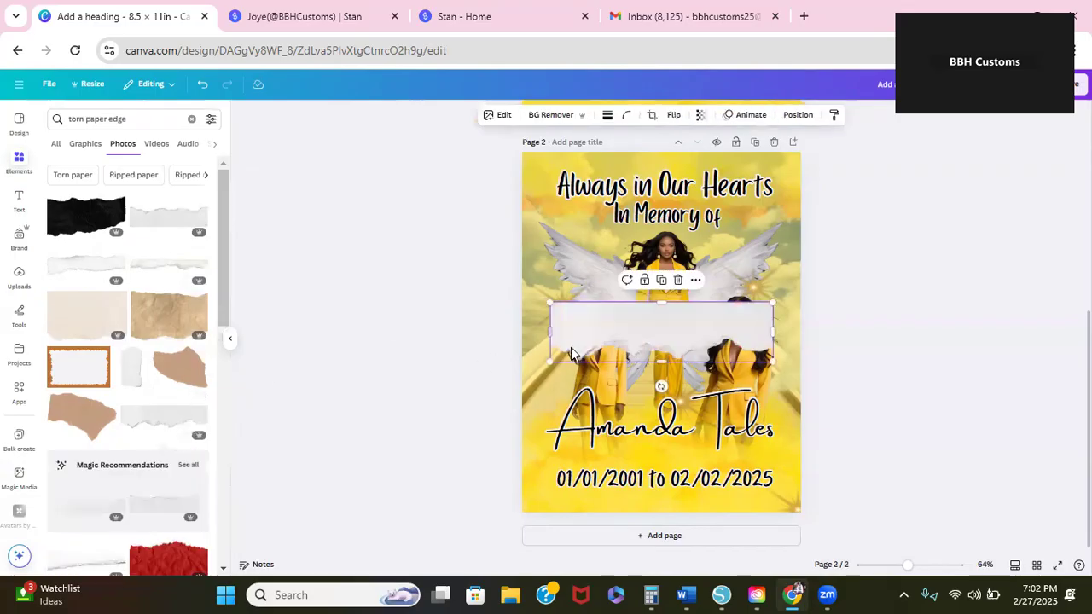
# Step: Duplicate the torn-paper strip, rotate it vertical and stretch it along the left edge
pyautogui.moveTo(595, 346); pyautogui.dragTo(563, 161)
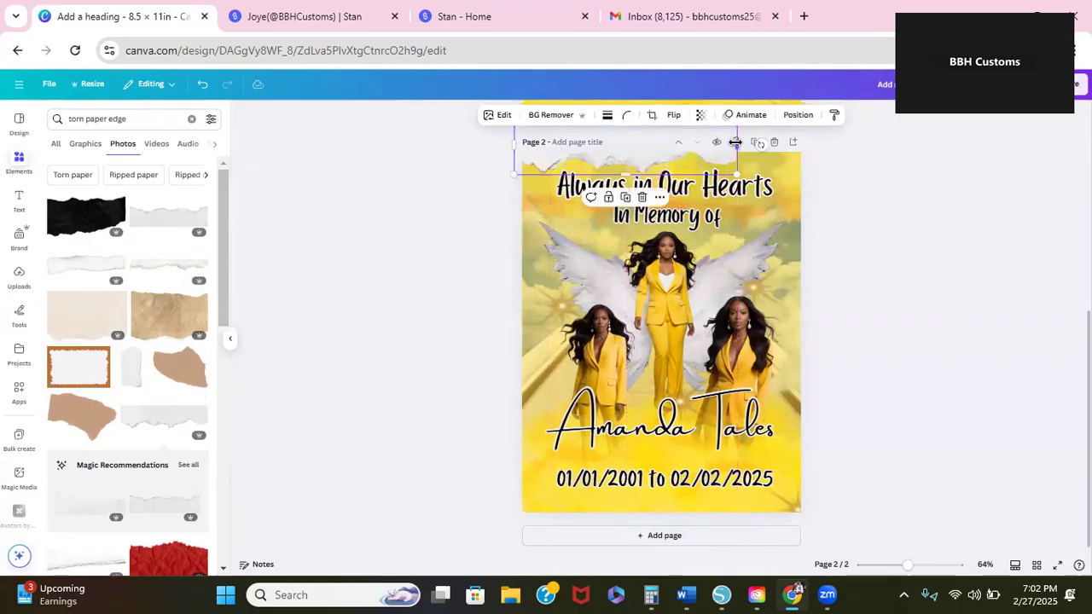
pyautogui.moveTo(738, 143); pyautogui.dragTo(808, 144)
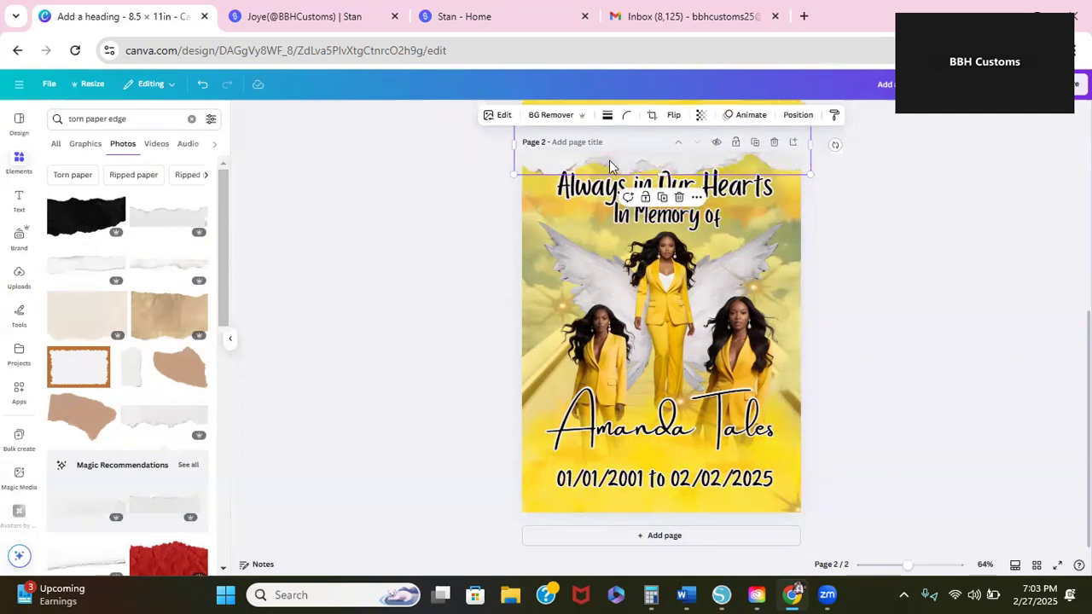
pyautogui.click(666, 199)
pyautogui.moveTo(653, 164); pyautogui.dragTo(732, 338)
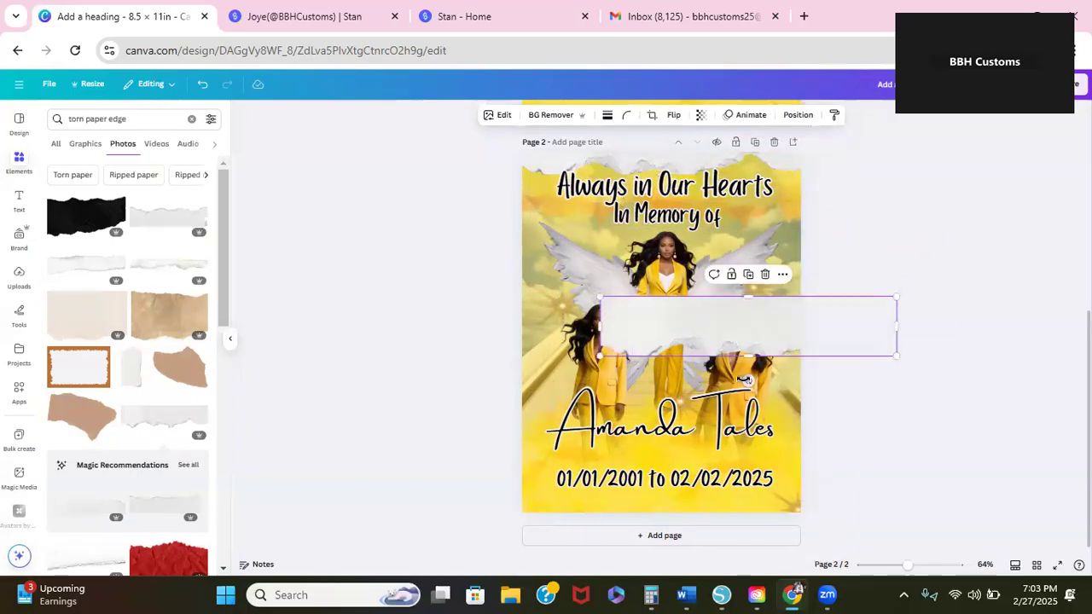
pyautogui.moveTo(748, 381); pyautogui.dragTo(819, 329)
pyautogui.moveTo(761, 353); pyautogui.dragTo(530, 343)
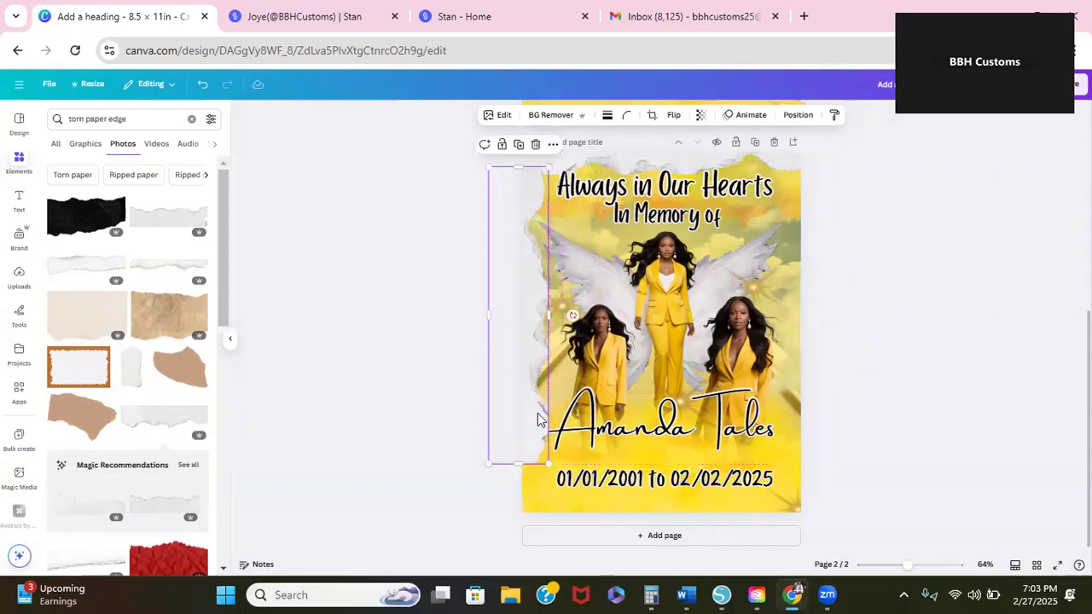
pyautogui.moveTo(517, 464); pyautogui.dragTo(517, 527)
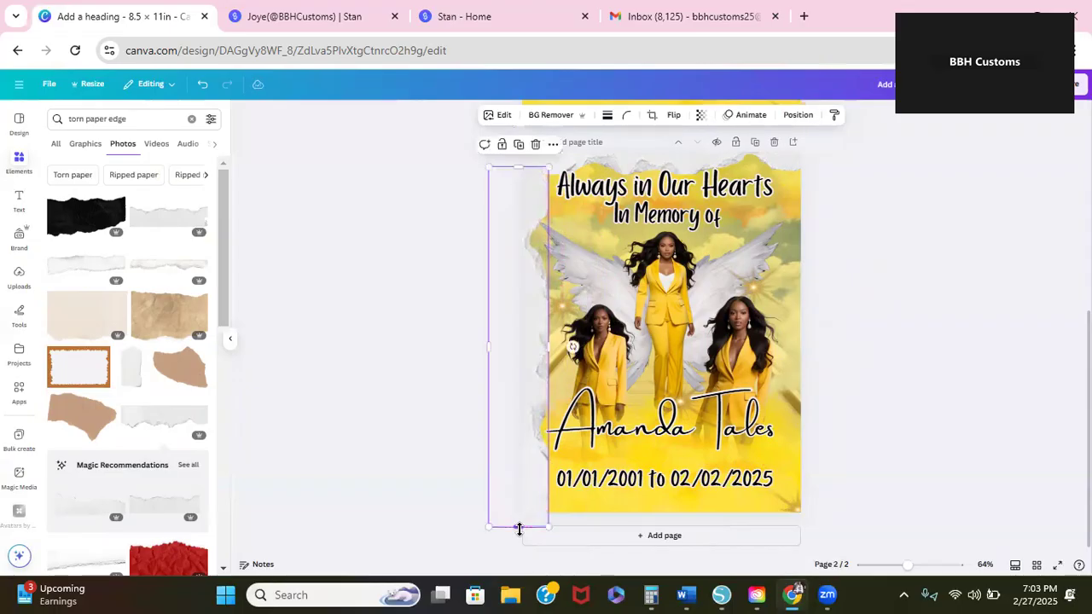
# Step: Copy the strip to the right edge, then add another copy rotated nearly horizontal
pyautogui.click(519, 144)
pyautogui.moveTo(522, 252); pyautogui.dragTo(824, 299)
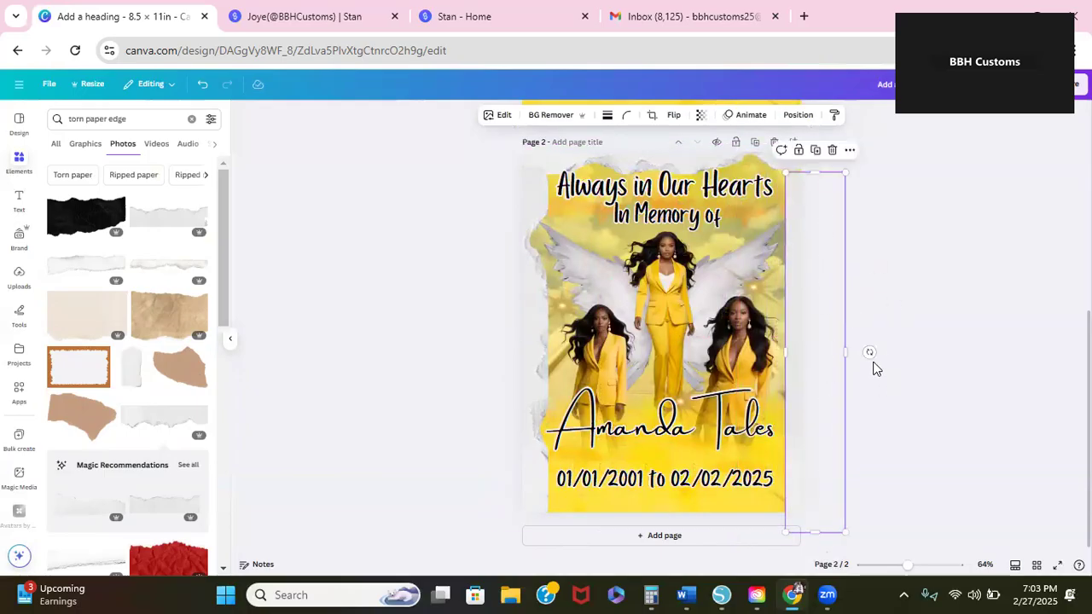
pyautogui.moveTo(869, 353); pyautogui.dragTo(623, 353)
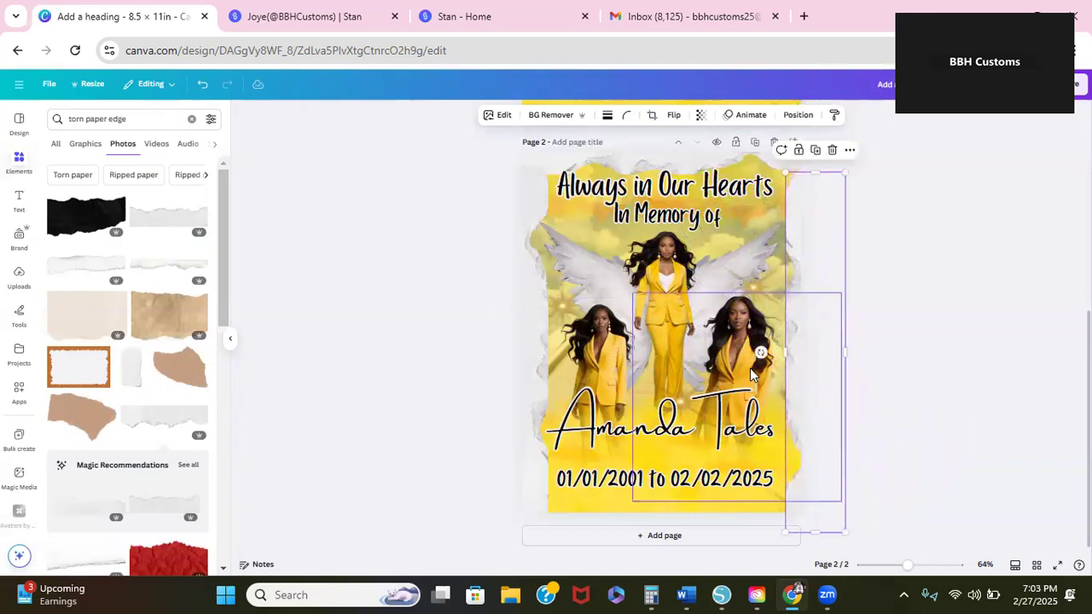
pyautogui.moveTo(814, 368); pyautogui.dragTo(803, 346)
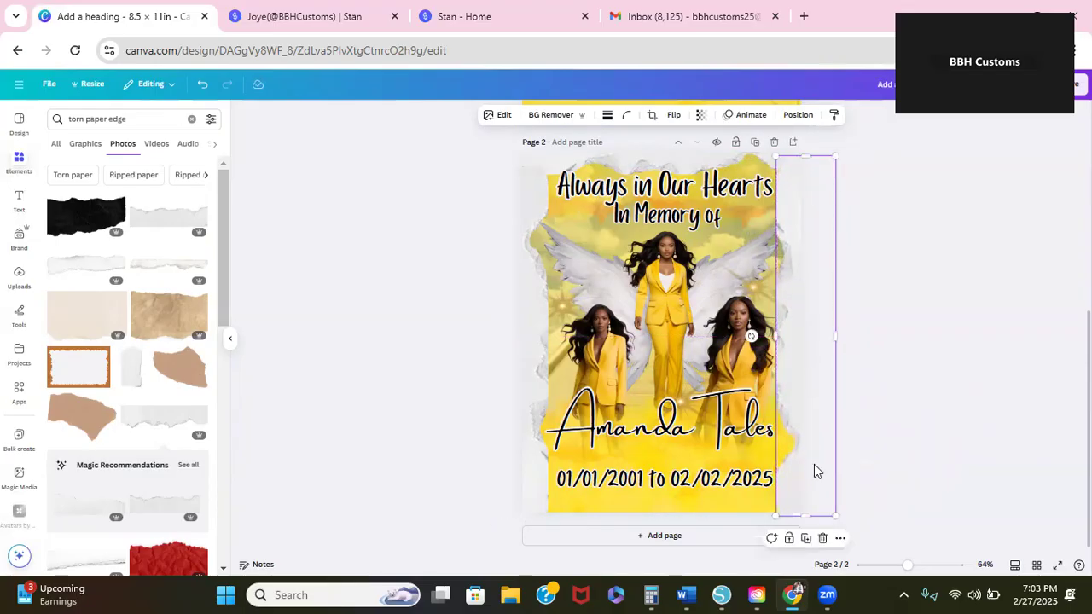
pyautogui.click(807, 538)
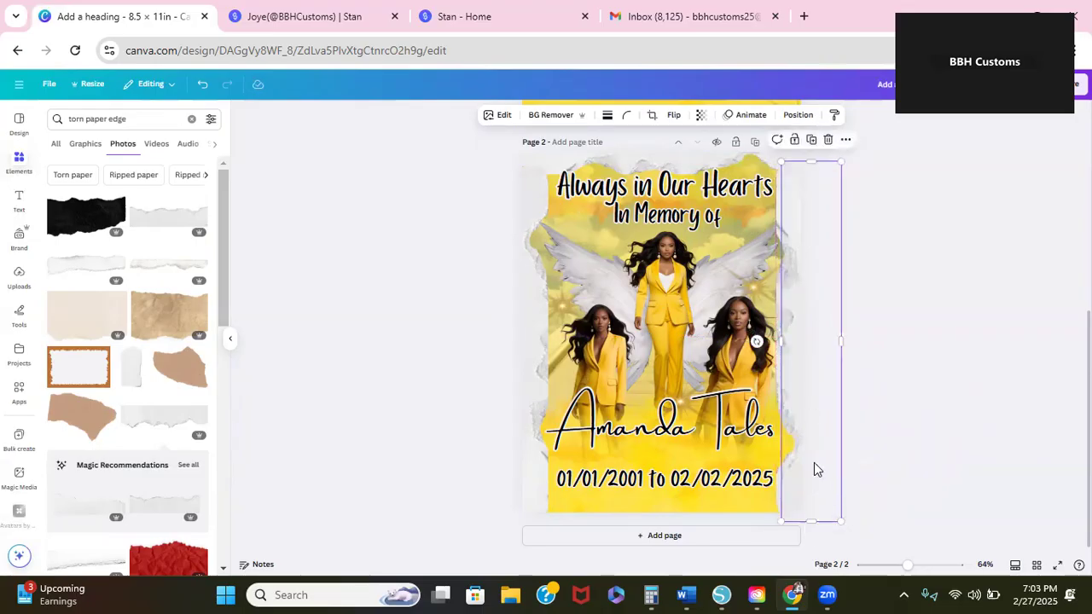
pyautogui.moveTo(815, 485); pyautogui.dragTo(820, 518)
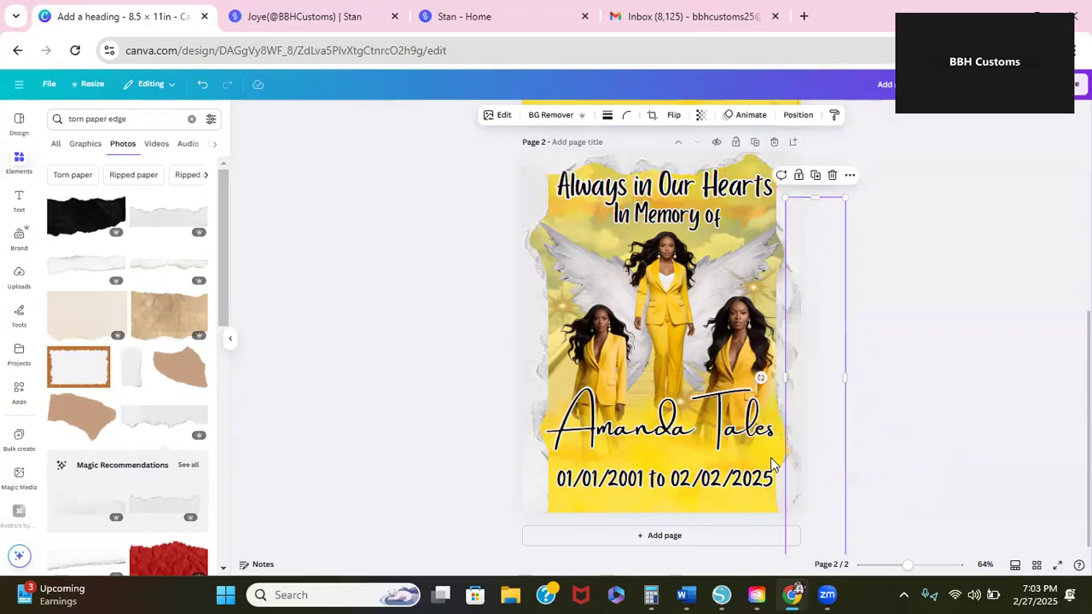
pyautogui.moveTo(761, 378); pyautogui.dragTo(812, 305)
# Step: Place the horizontal strip below the date and stretch the left strip up to the page top
pyautogui.moveTo(825, 380); pyautogui.dragTo(665, 518)
pyautogui.click(536, 478)
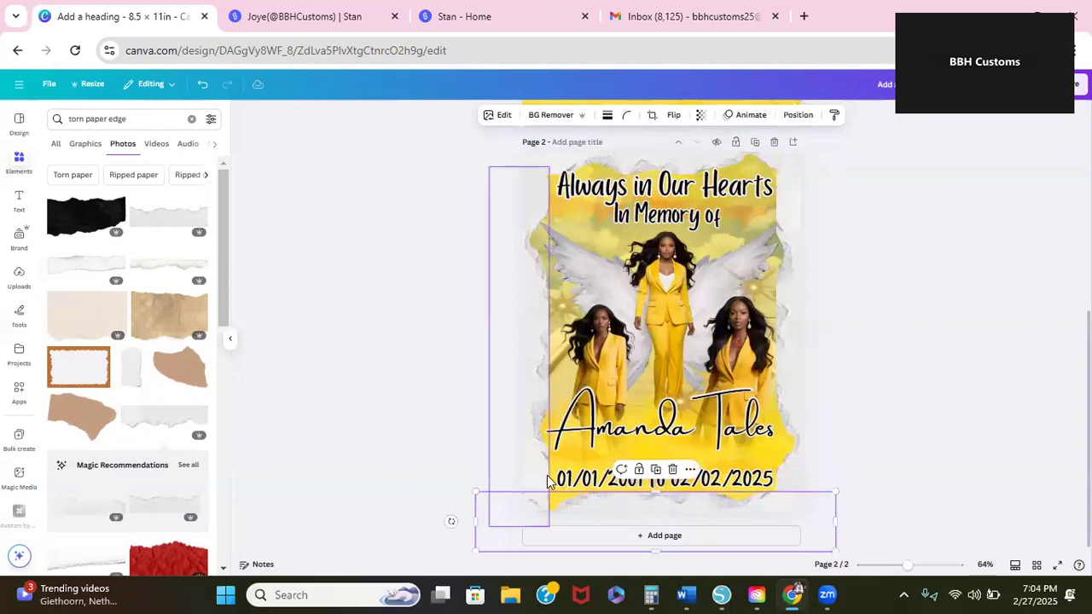
pyautogui.moveTo(536, 478); pyautogui.dragTo(546, 524)
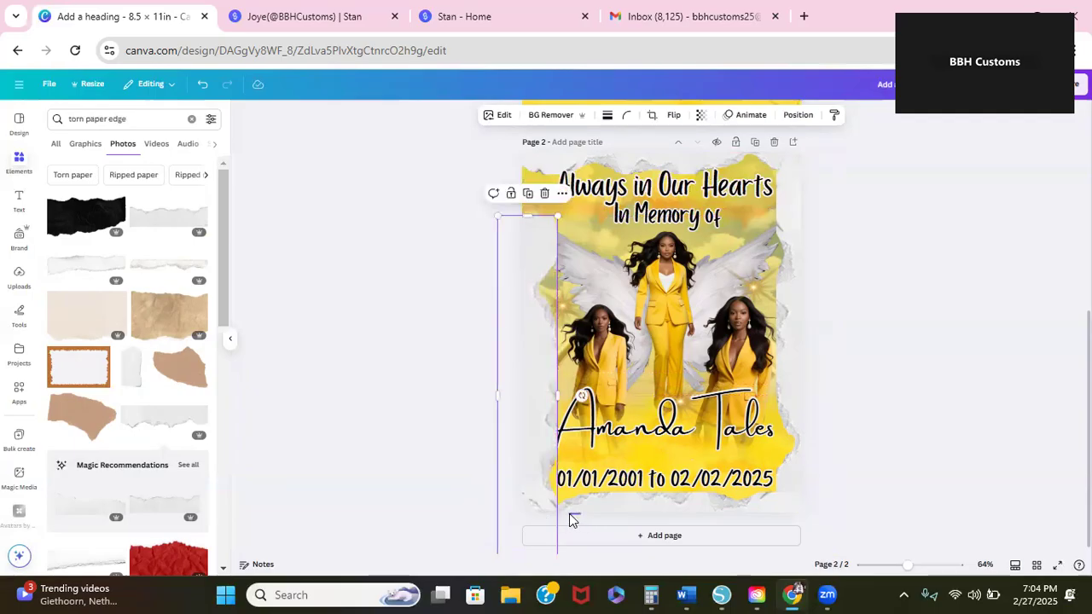
pyautogui.click(571, 520)
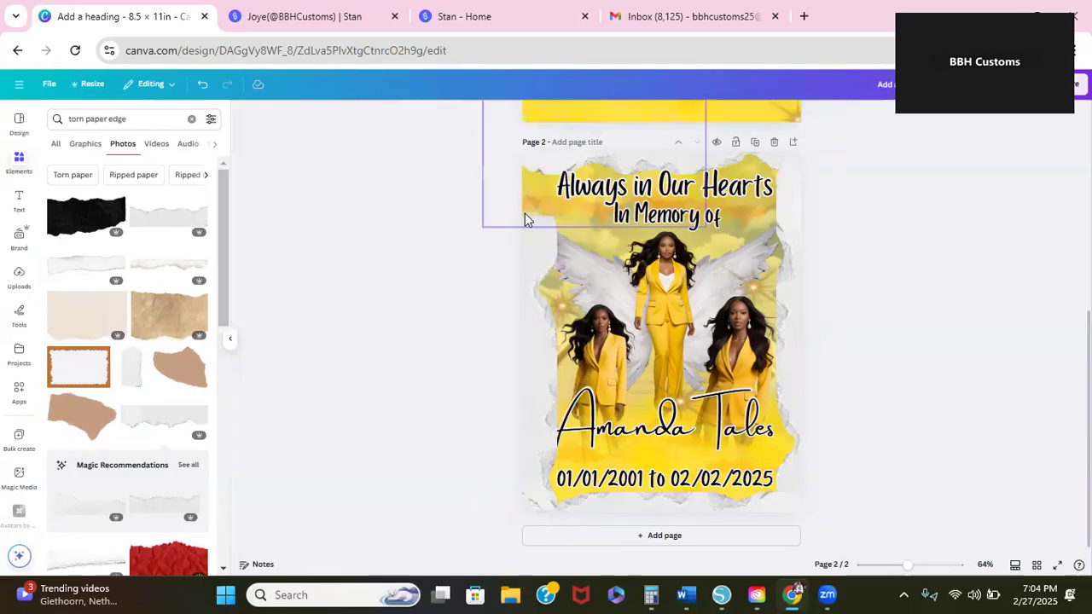
pyautogui.click(526, 248)
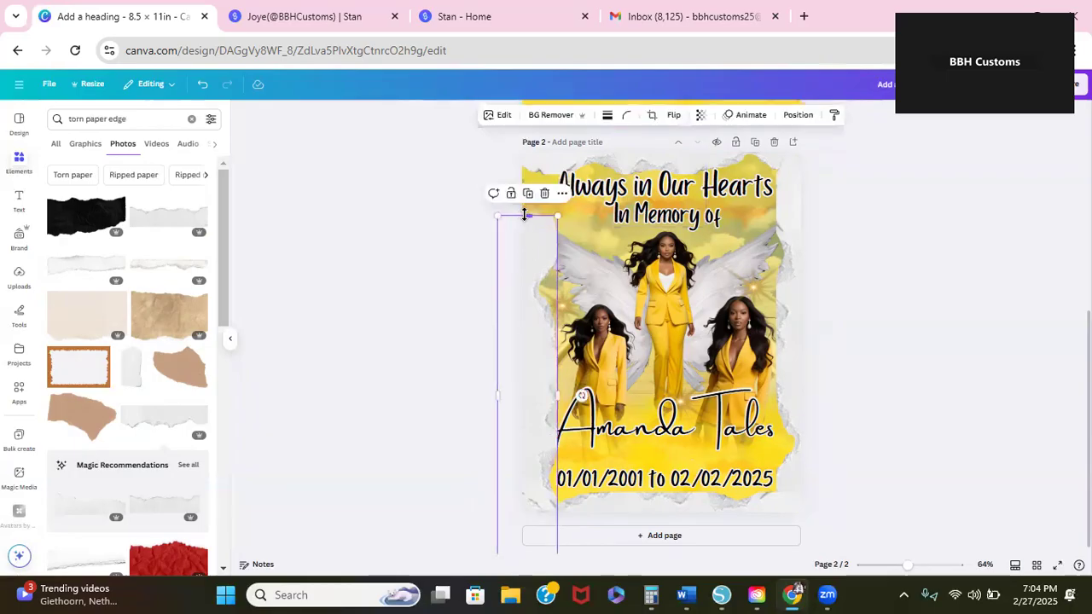
pyautogui.moveTo(524, 211); pyautogui.dragTo(513, 155)
pyautogui.moveTo(526, 197); pyautogui.dragTo(517, 192)
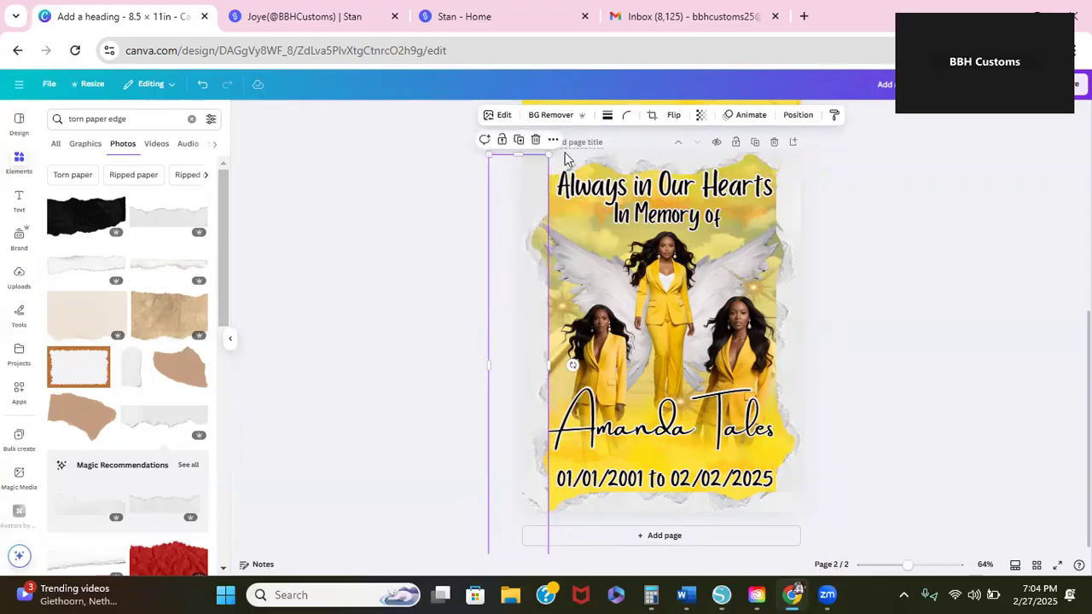
pyautogui.click(608, 116)
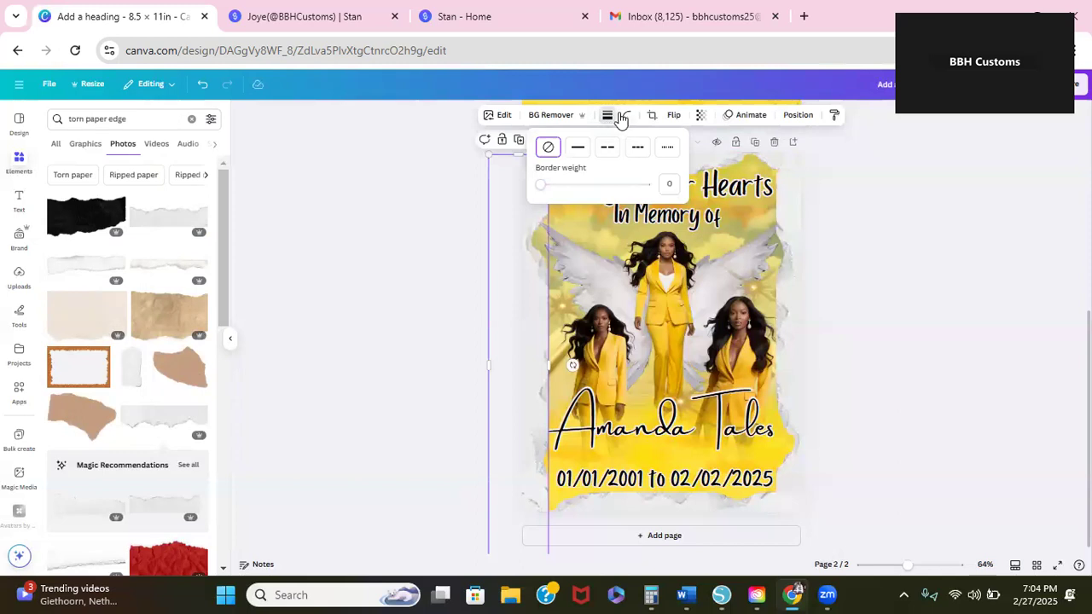
pyautogui.click(625, 117)
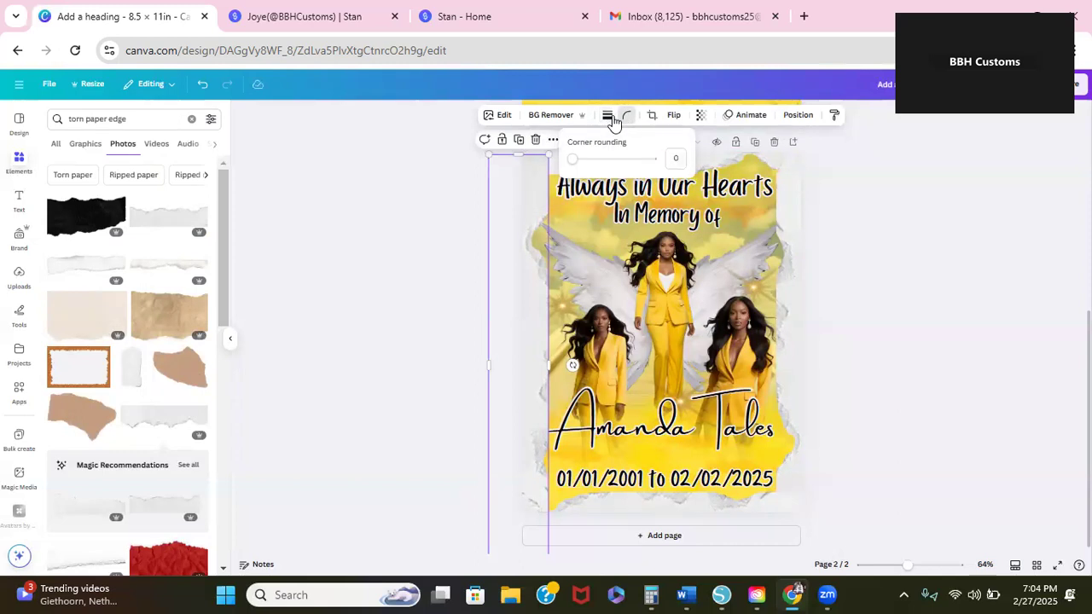
pyautogui.click(607, 119)
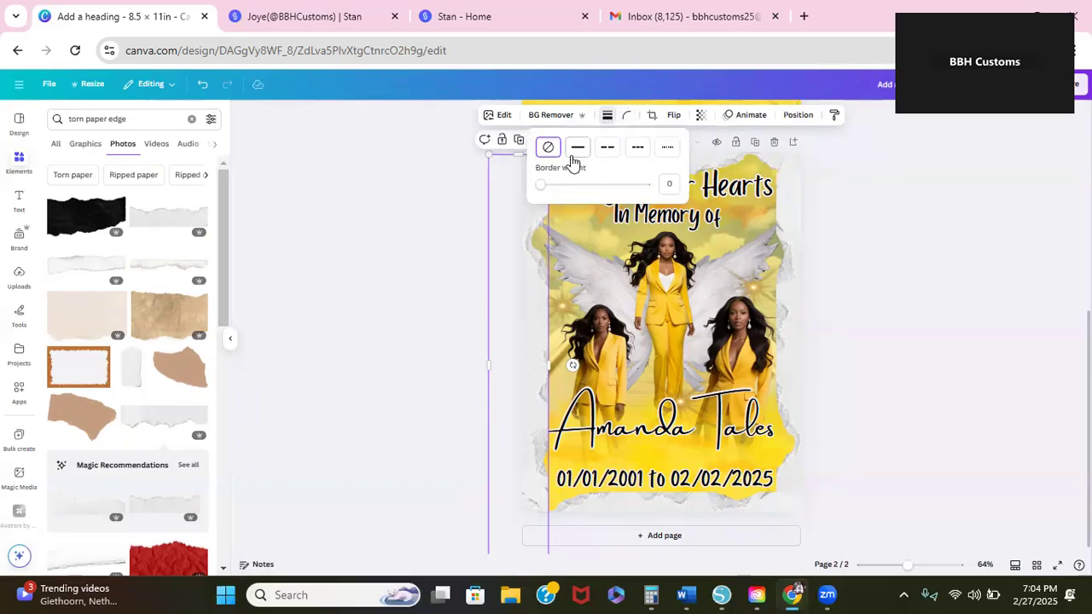
pyautogui.click(552, 186)
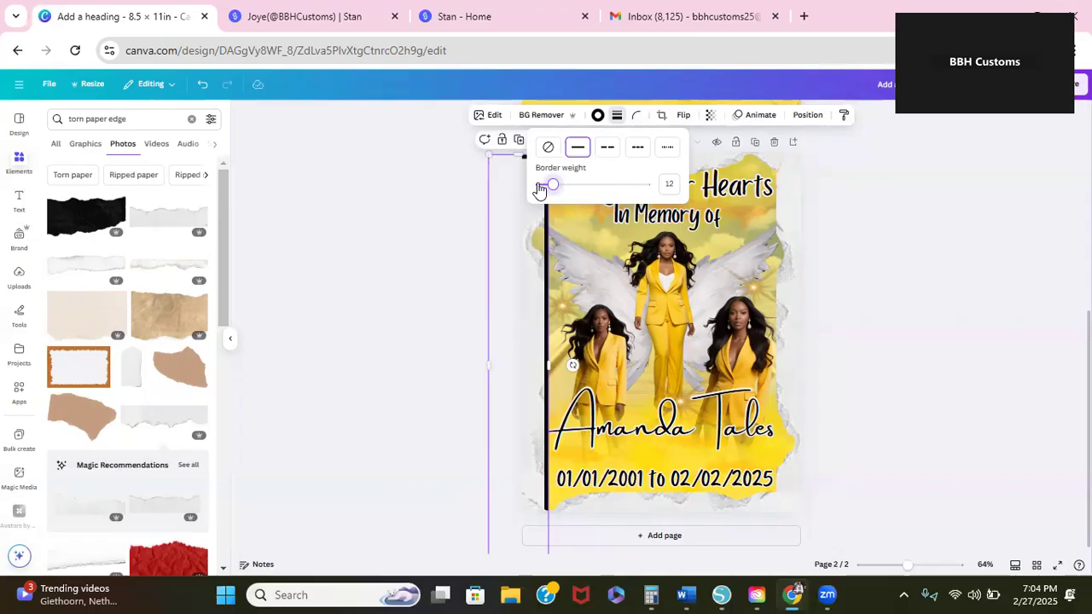
pyautogui.click(597, 115)
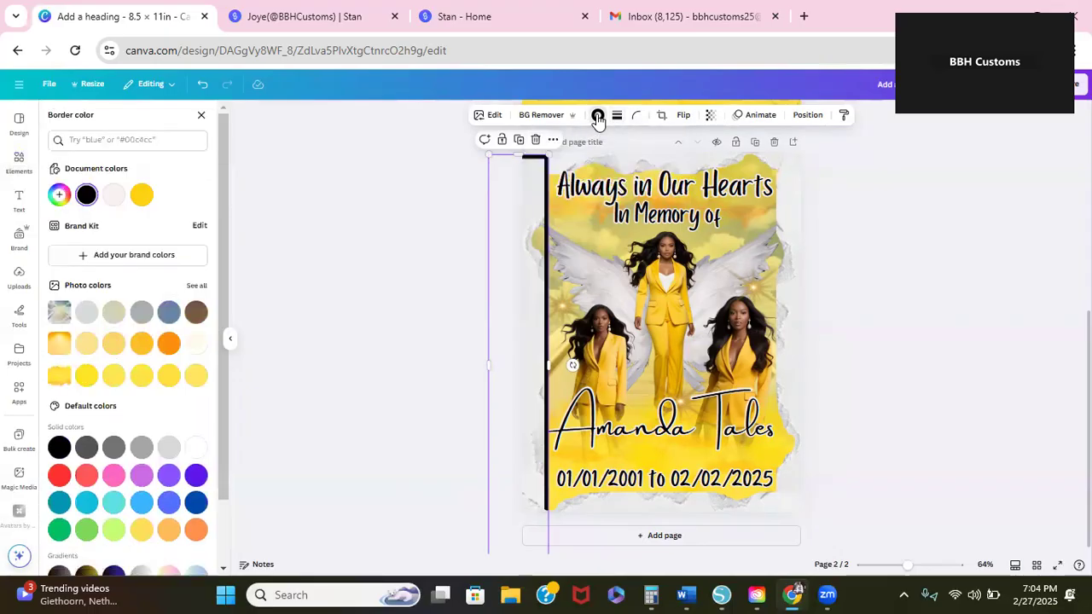
pyautogui.click(115, 197)
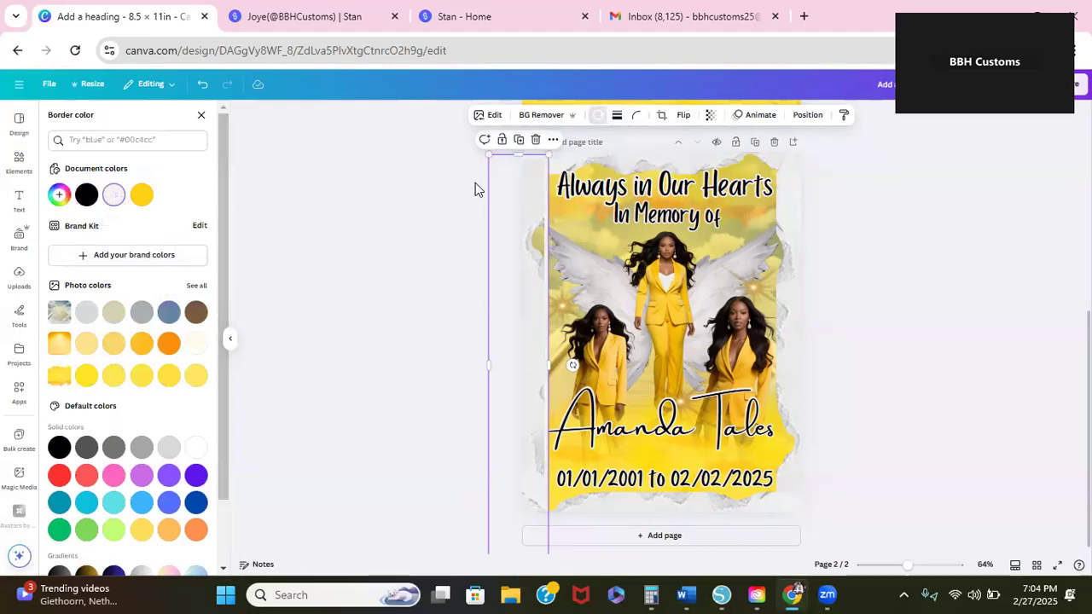
pyautogui.click(600, 116)
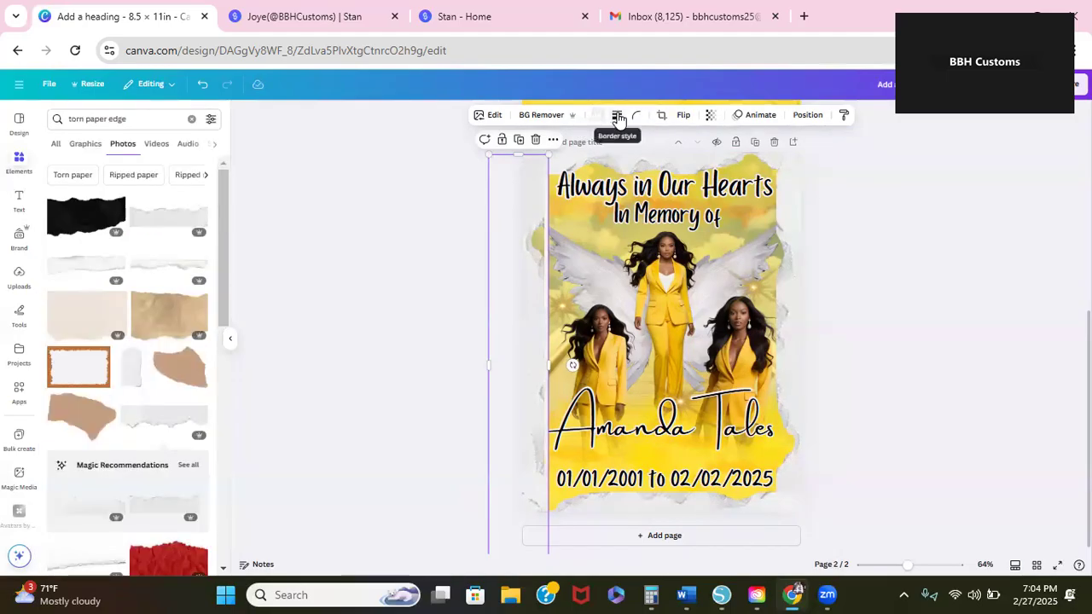
pyautogui.click(618, 121)
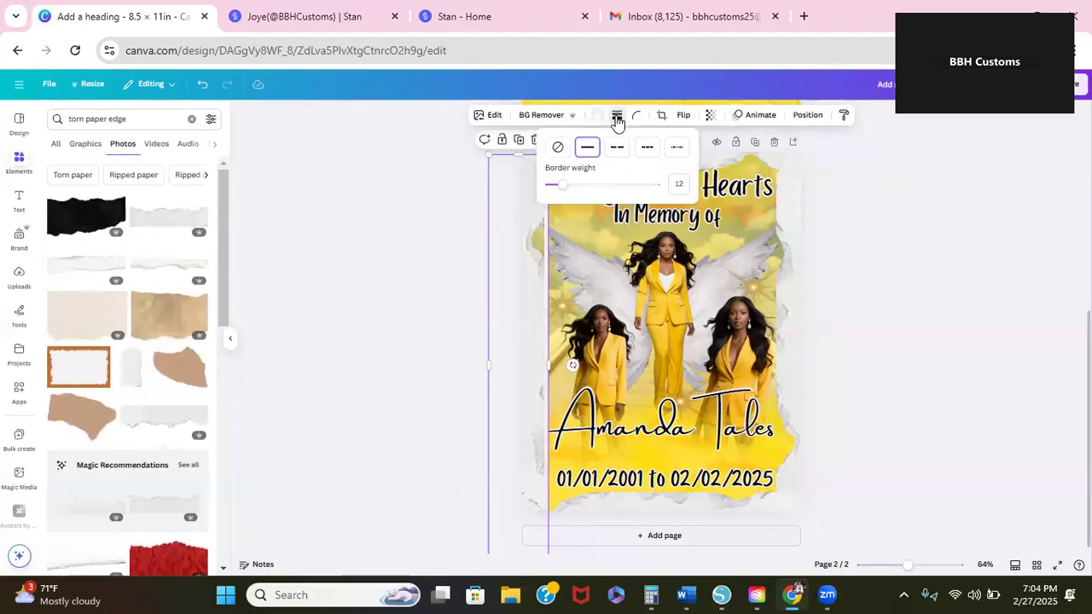
pyautogui.moveTo(563, 189); pyautogui.dragTo(470, 218)
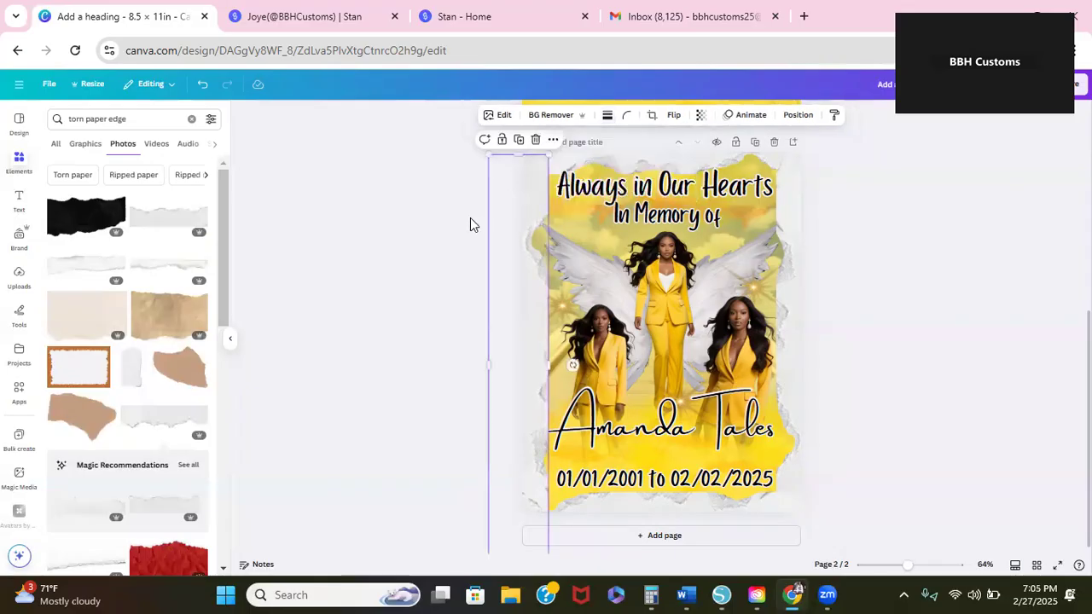
pyautogui.click(906, 295)
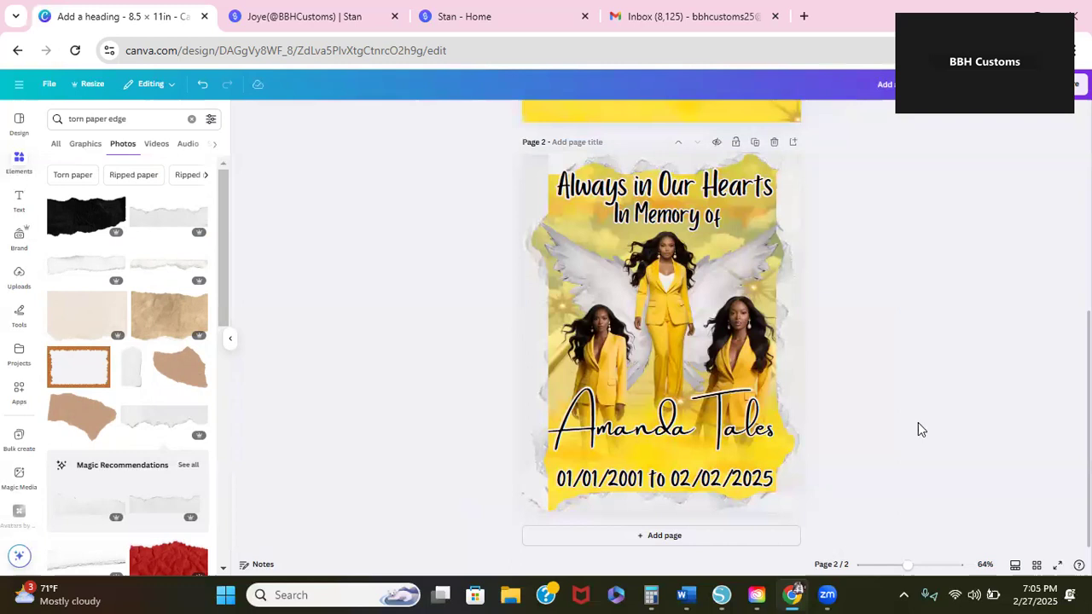